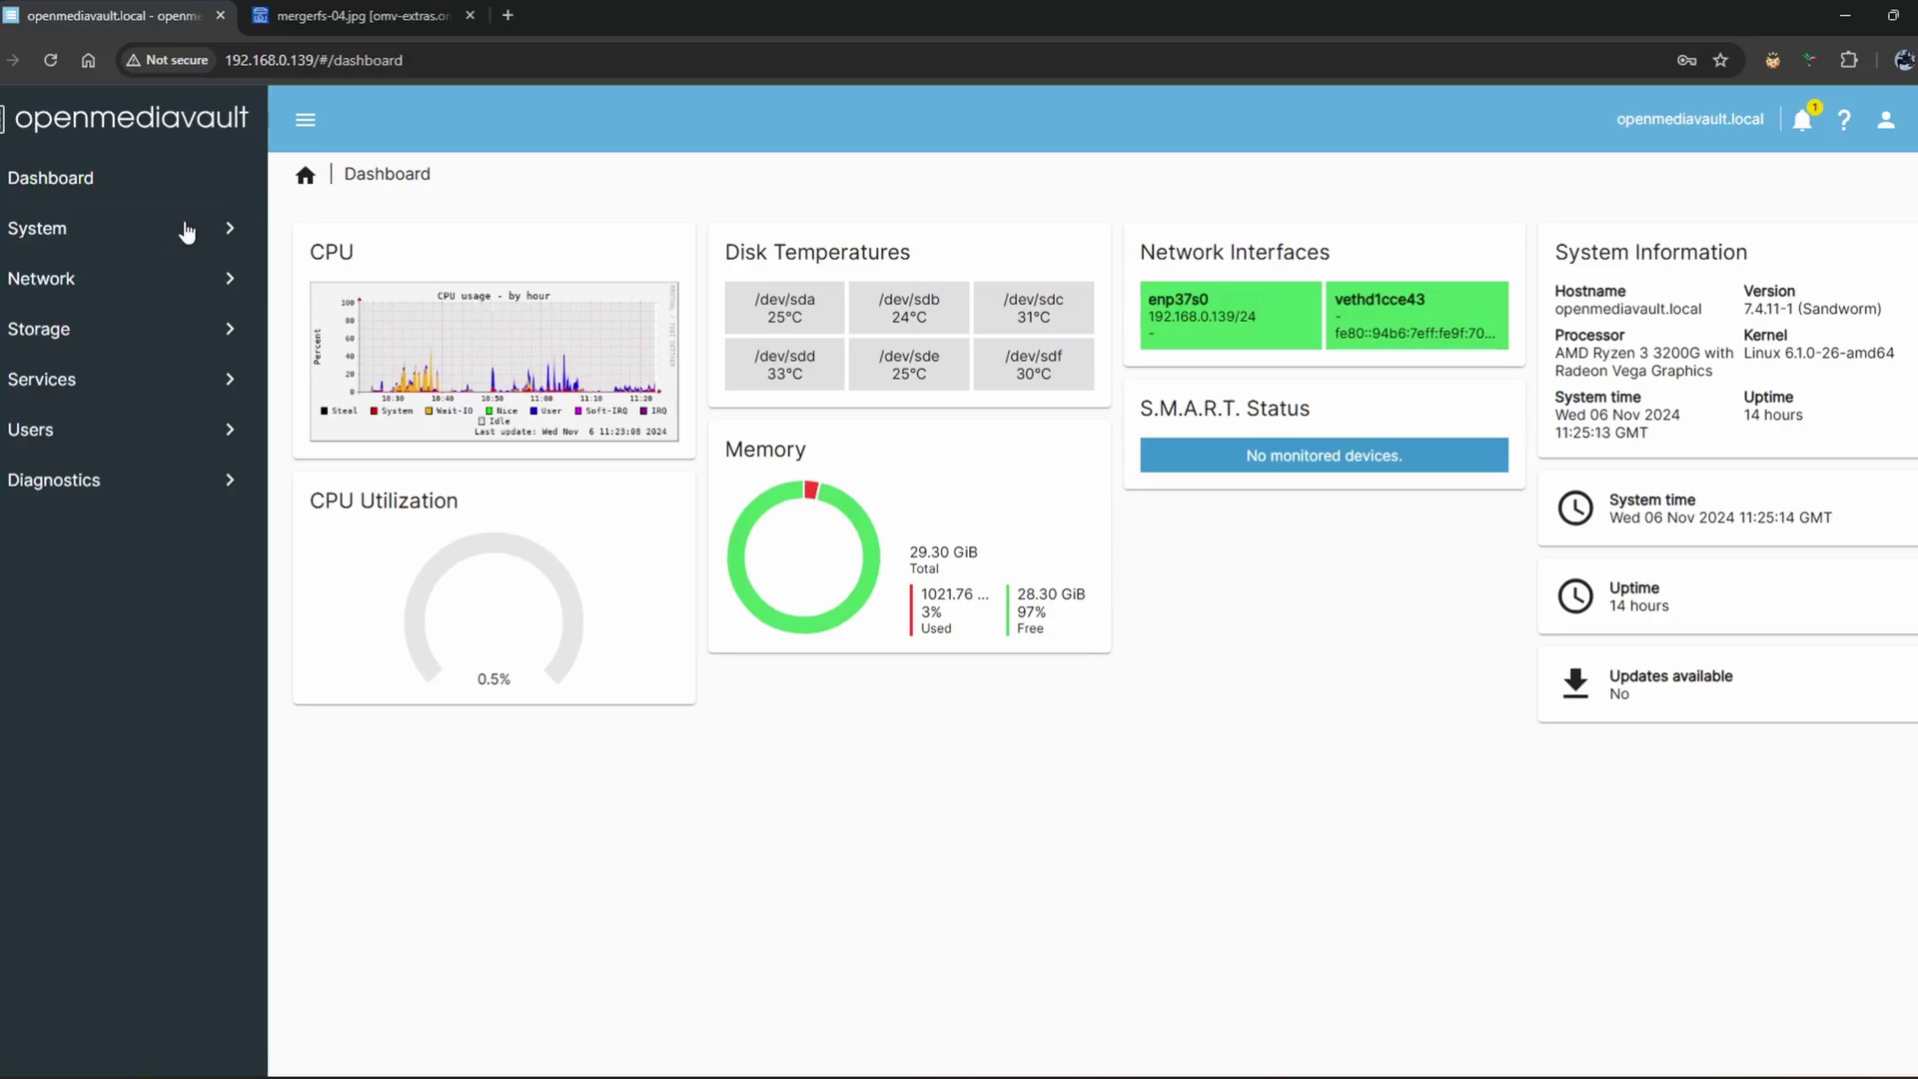
Step: Check the new /dev/sde disk in the Storage > Disks list
left_click(143, 329)
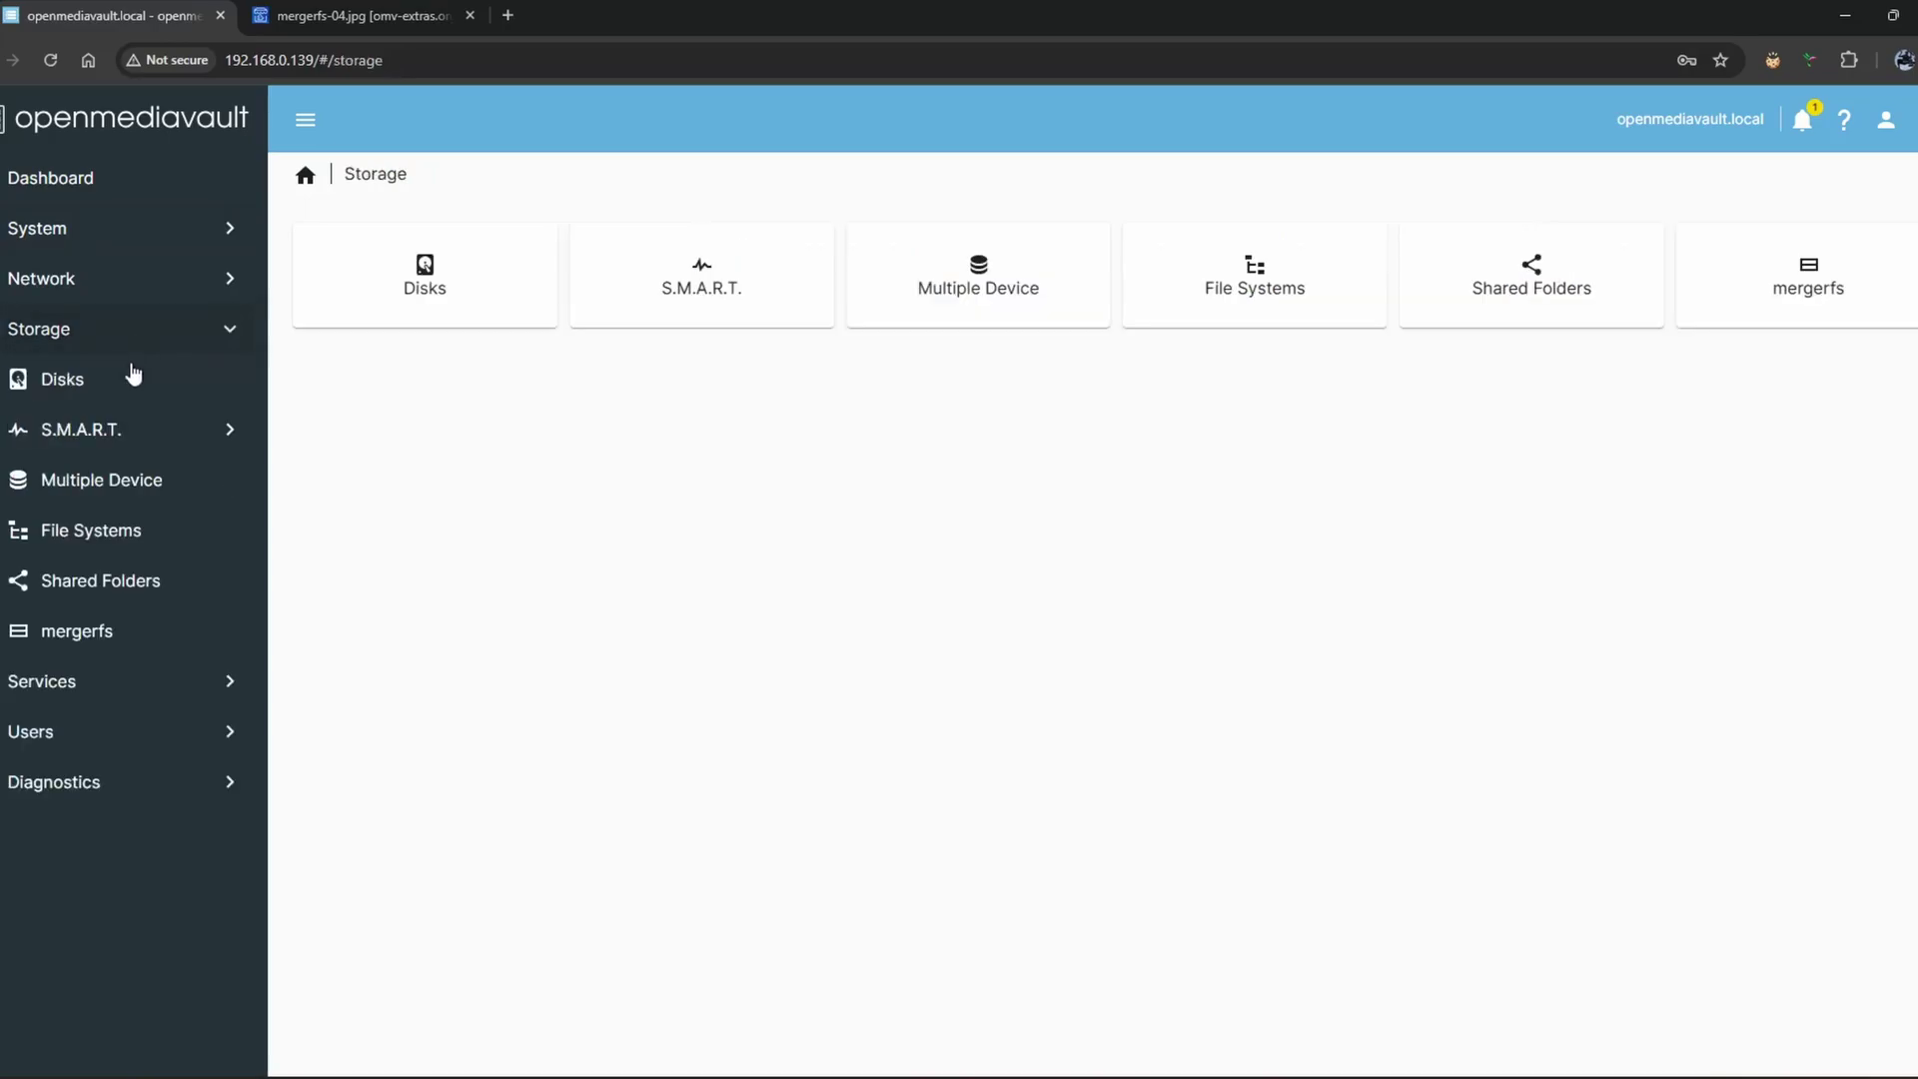
left_click(108, 398)
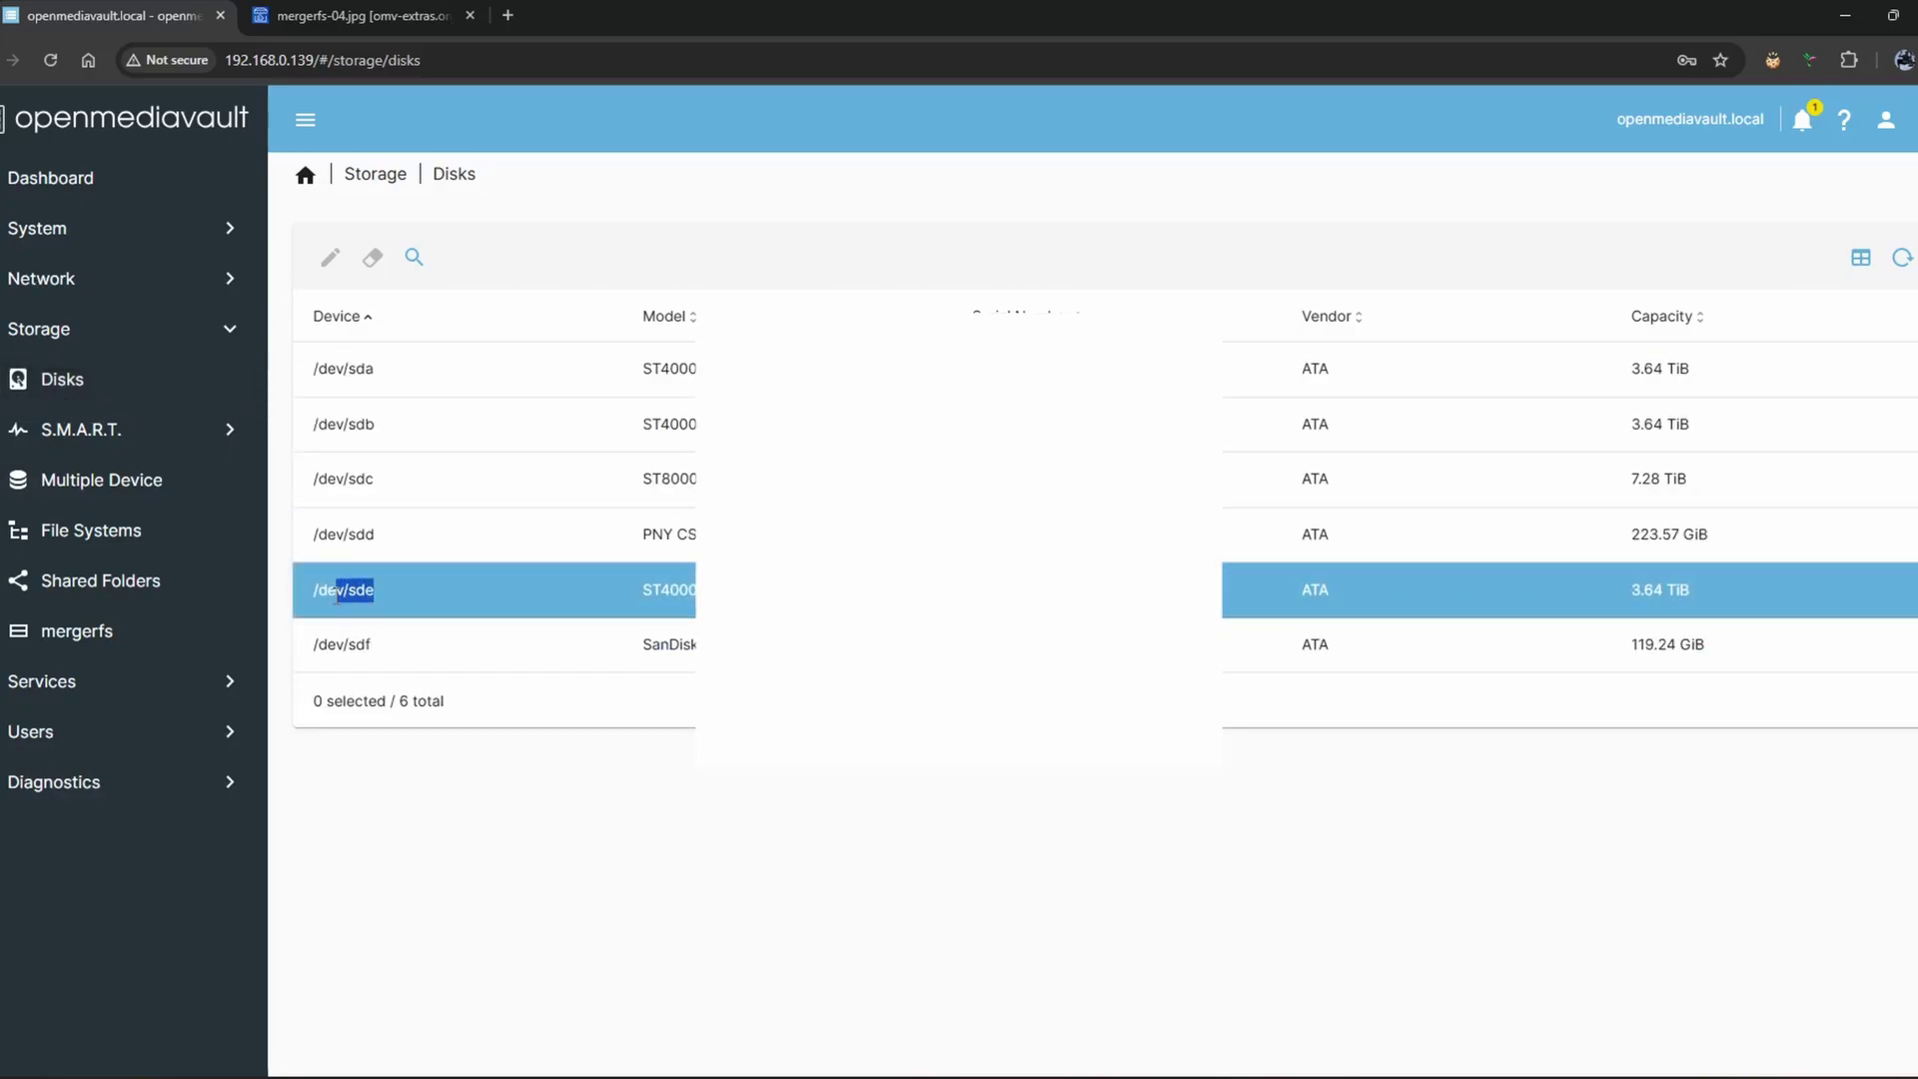
left_click_drag(337, 596, 304, 595)
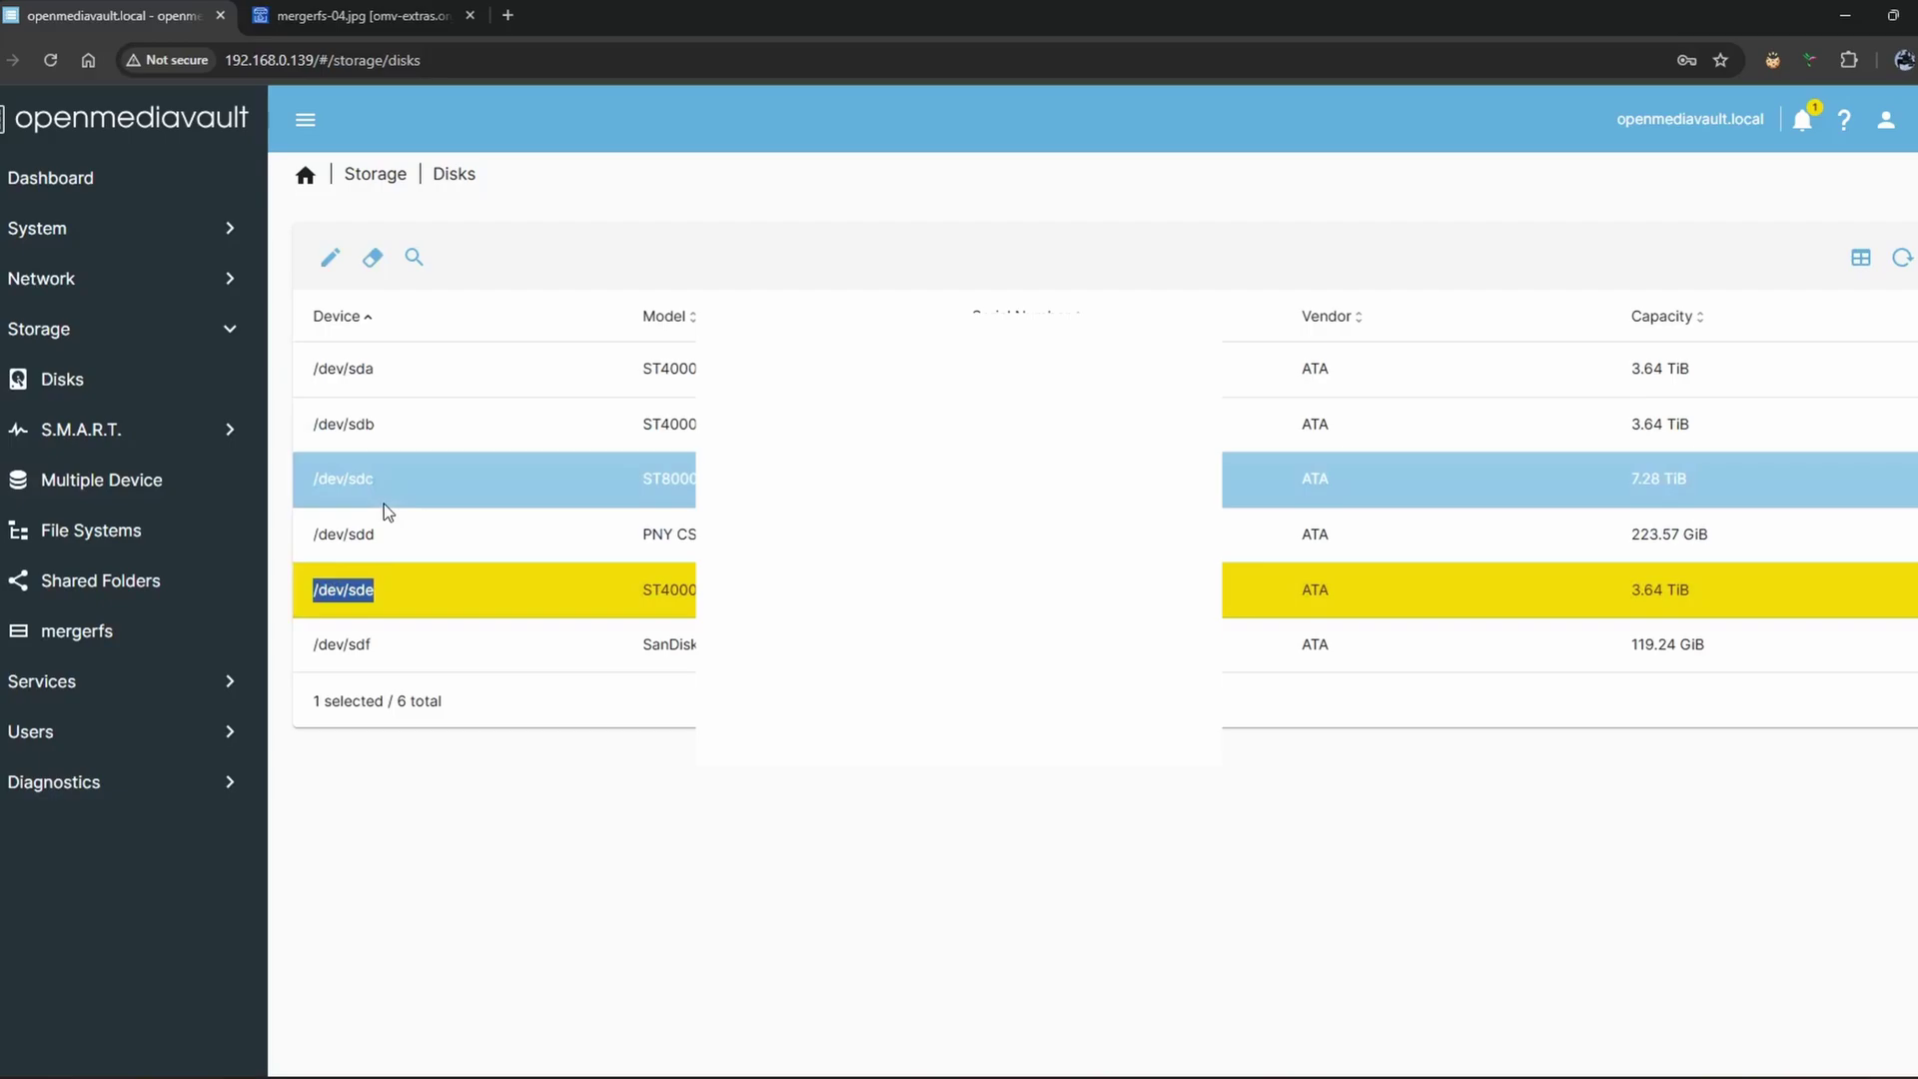
Step: Inspect /dev/md0 on Multiple Device, a clean 14.55 TiB stripe of sda, sdb and sdc
left_click(136, 483)
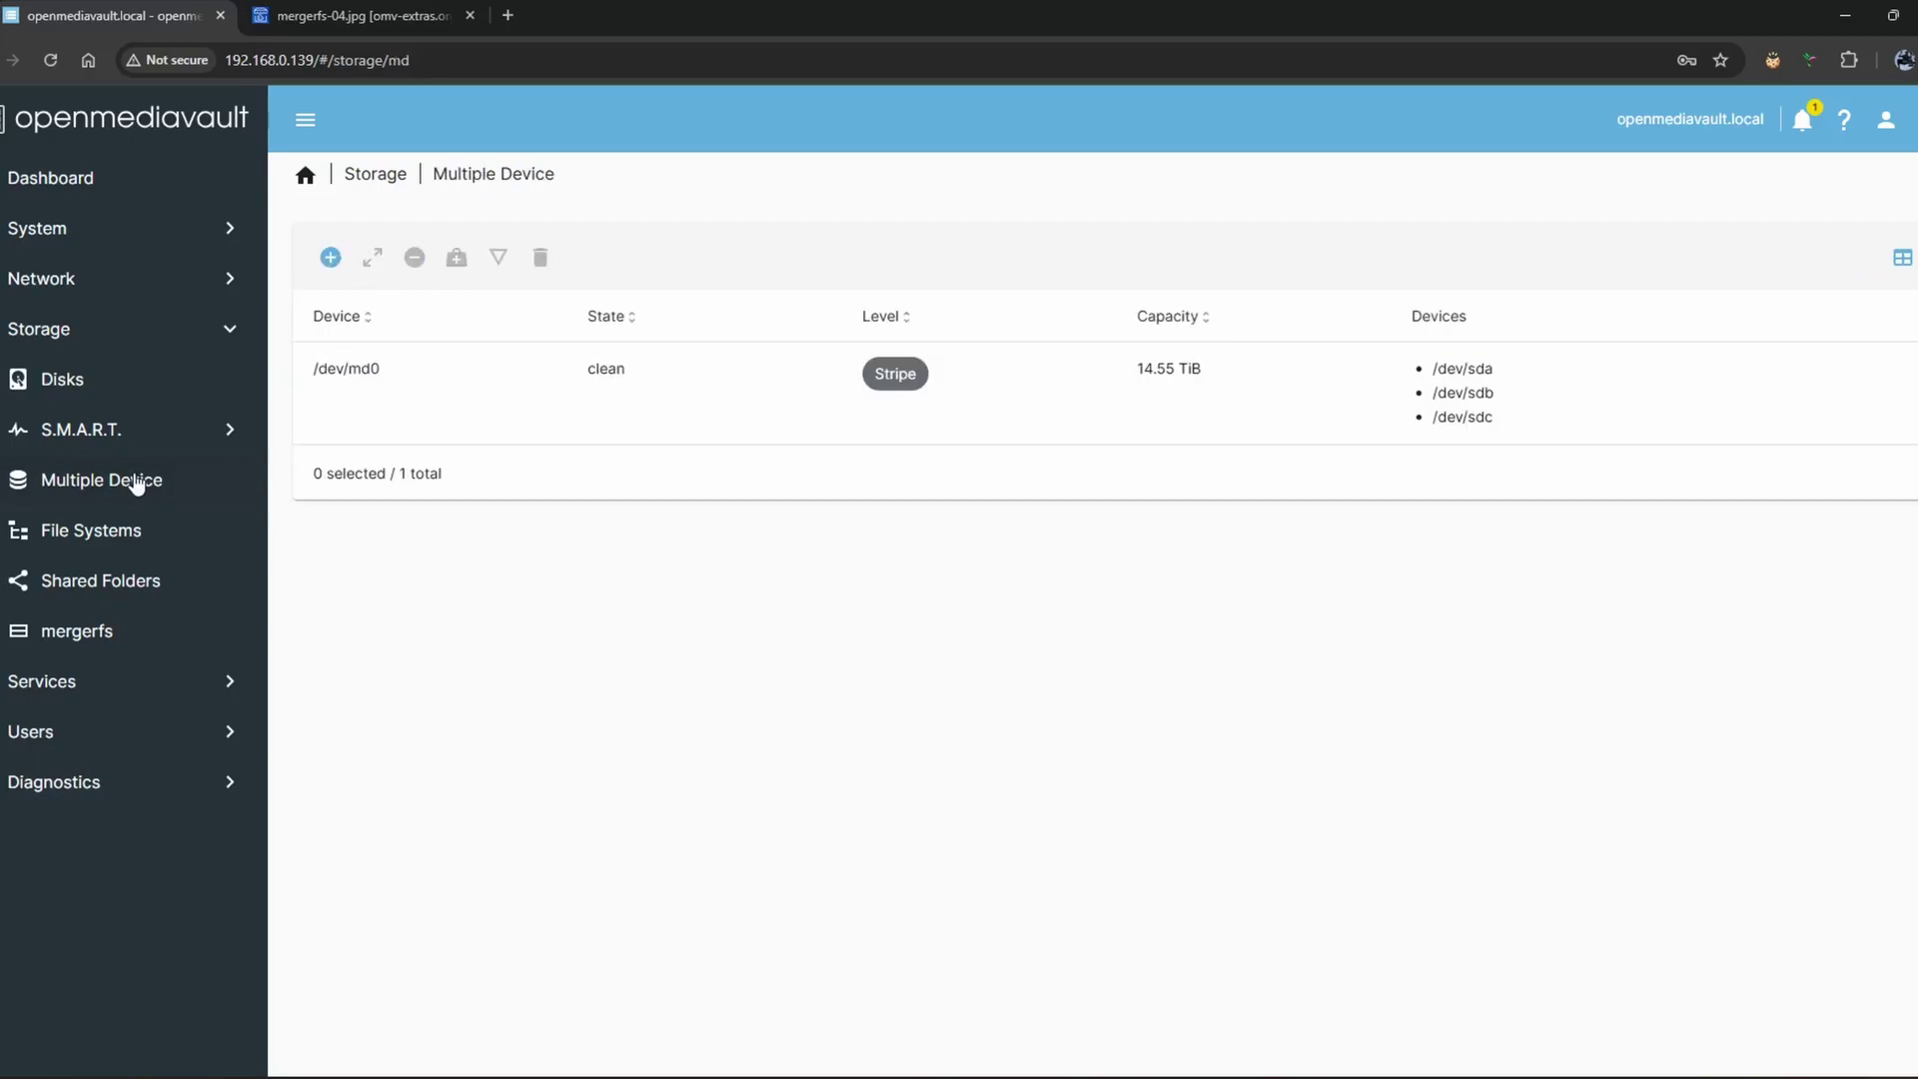
left_click_drag(1495, 377, 1453, 418)
left_click(1460, 526)
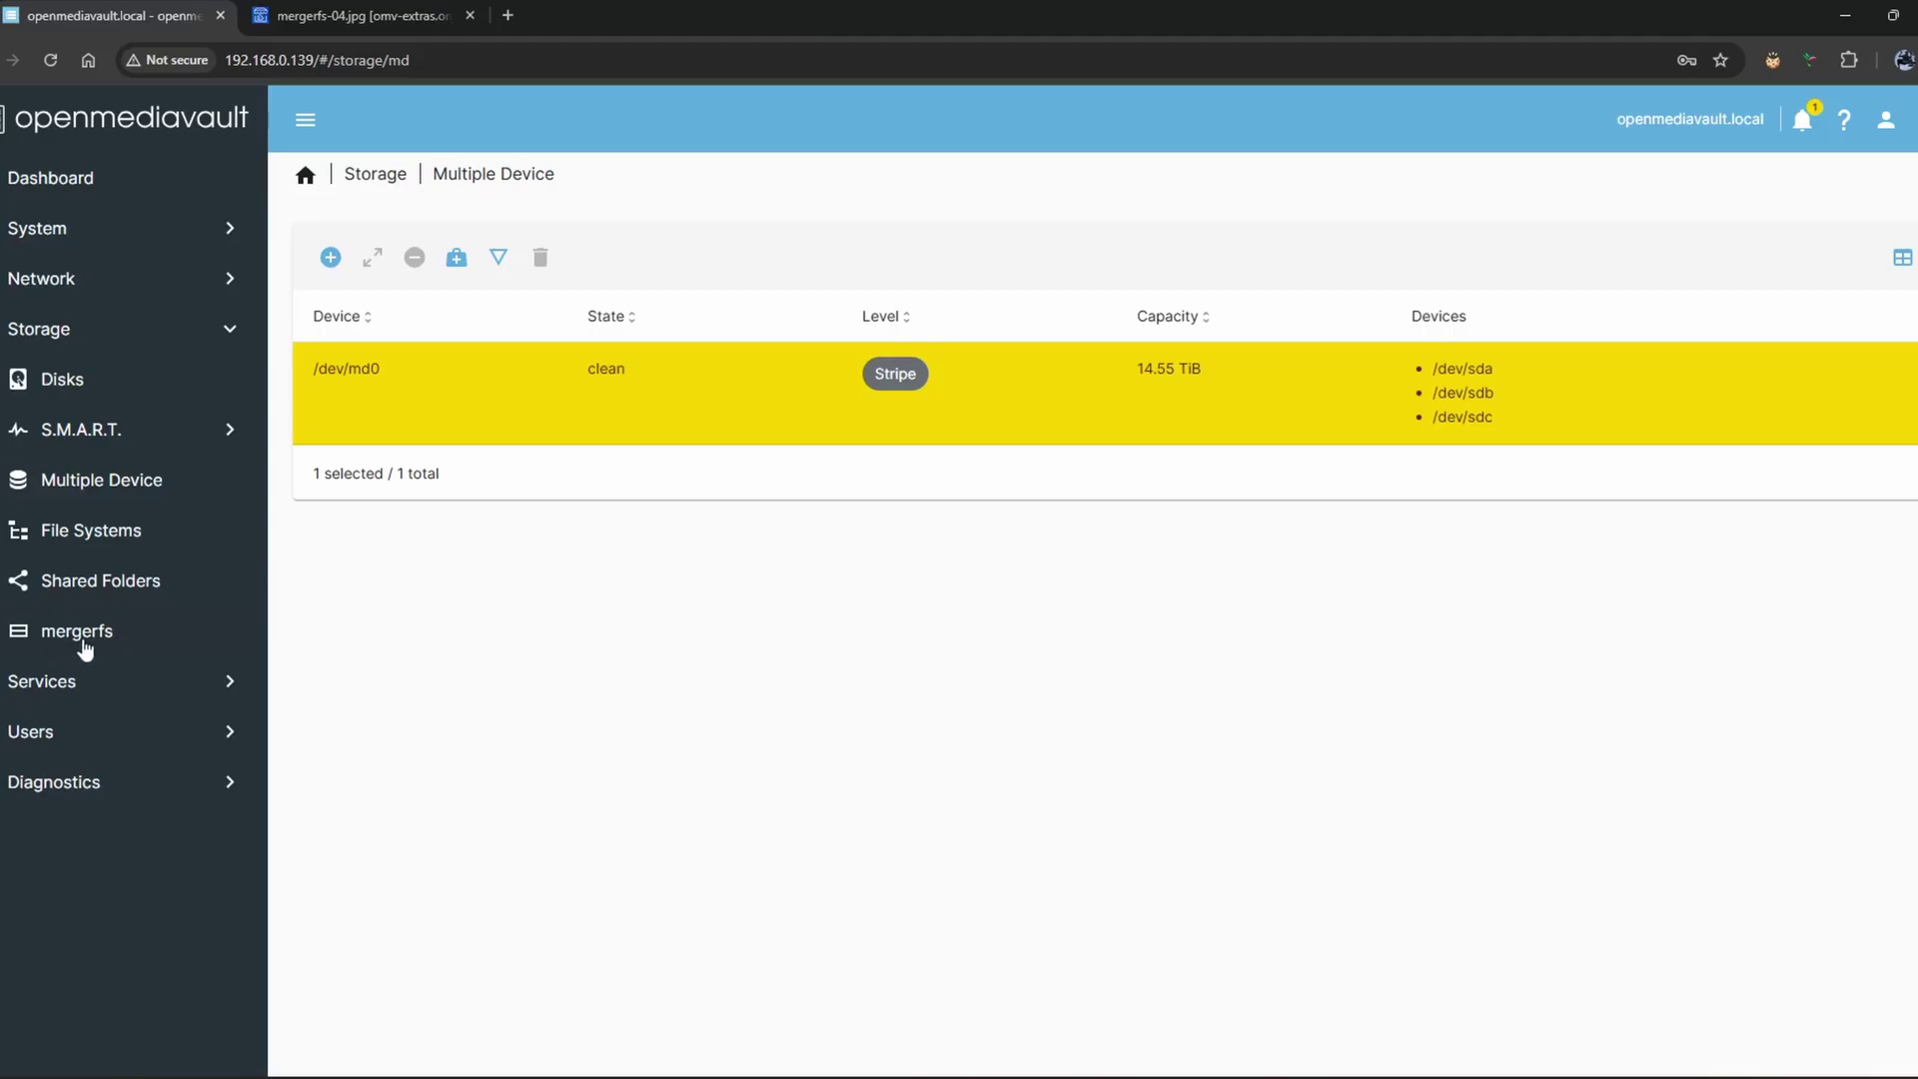
left_click(386, 10)
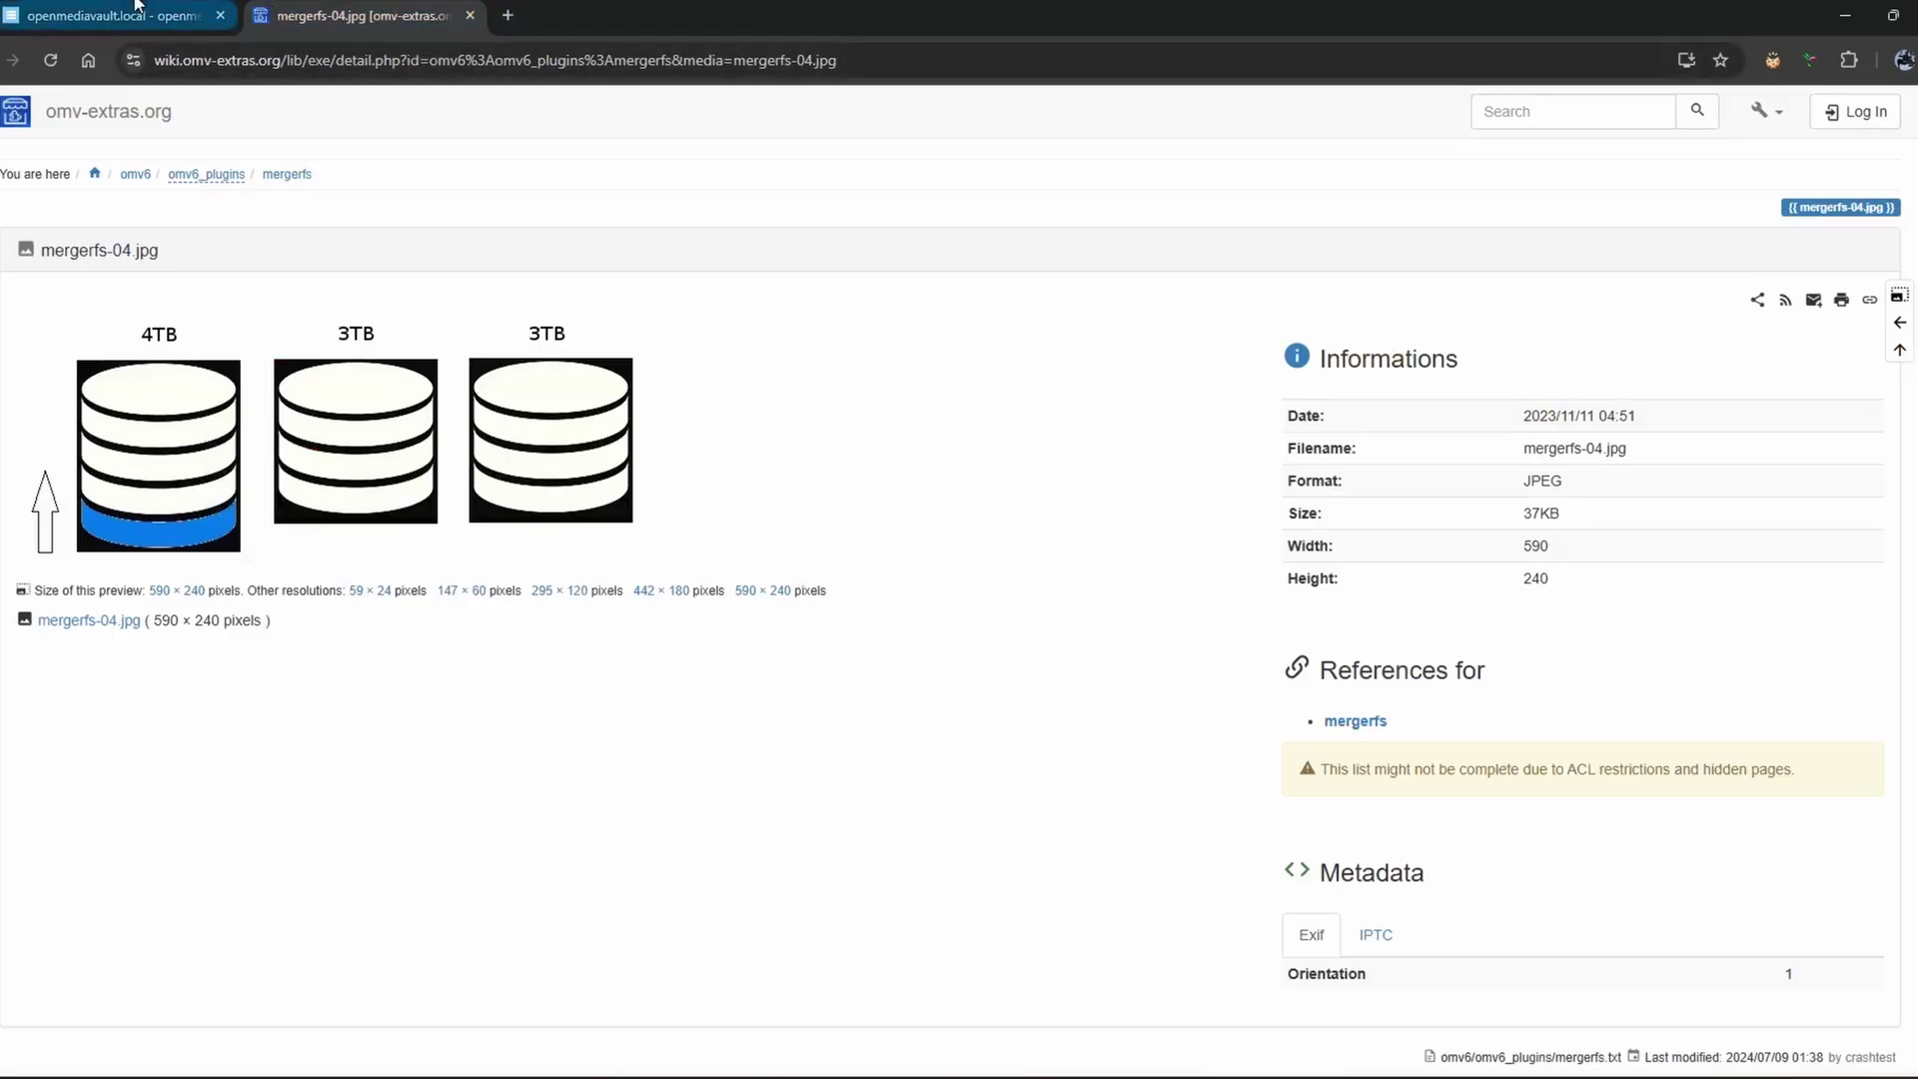
left_click(137, 8)
left_click(315, 10)
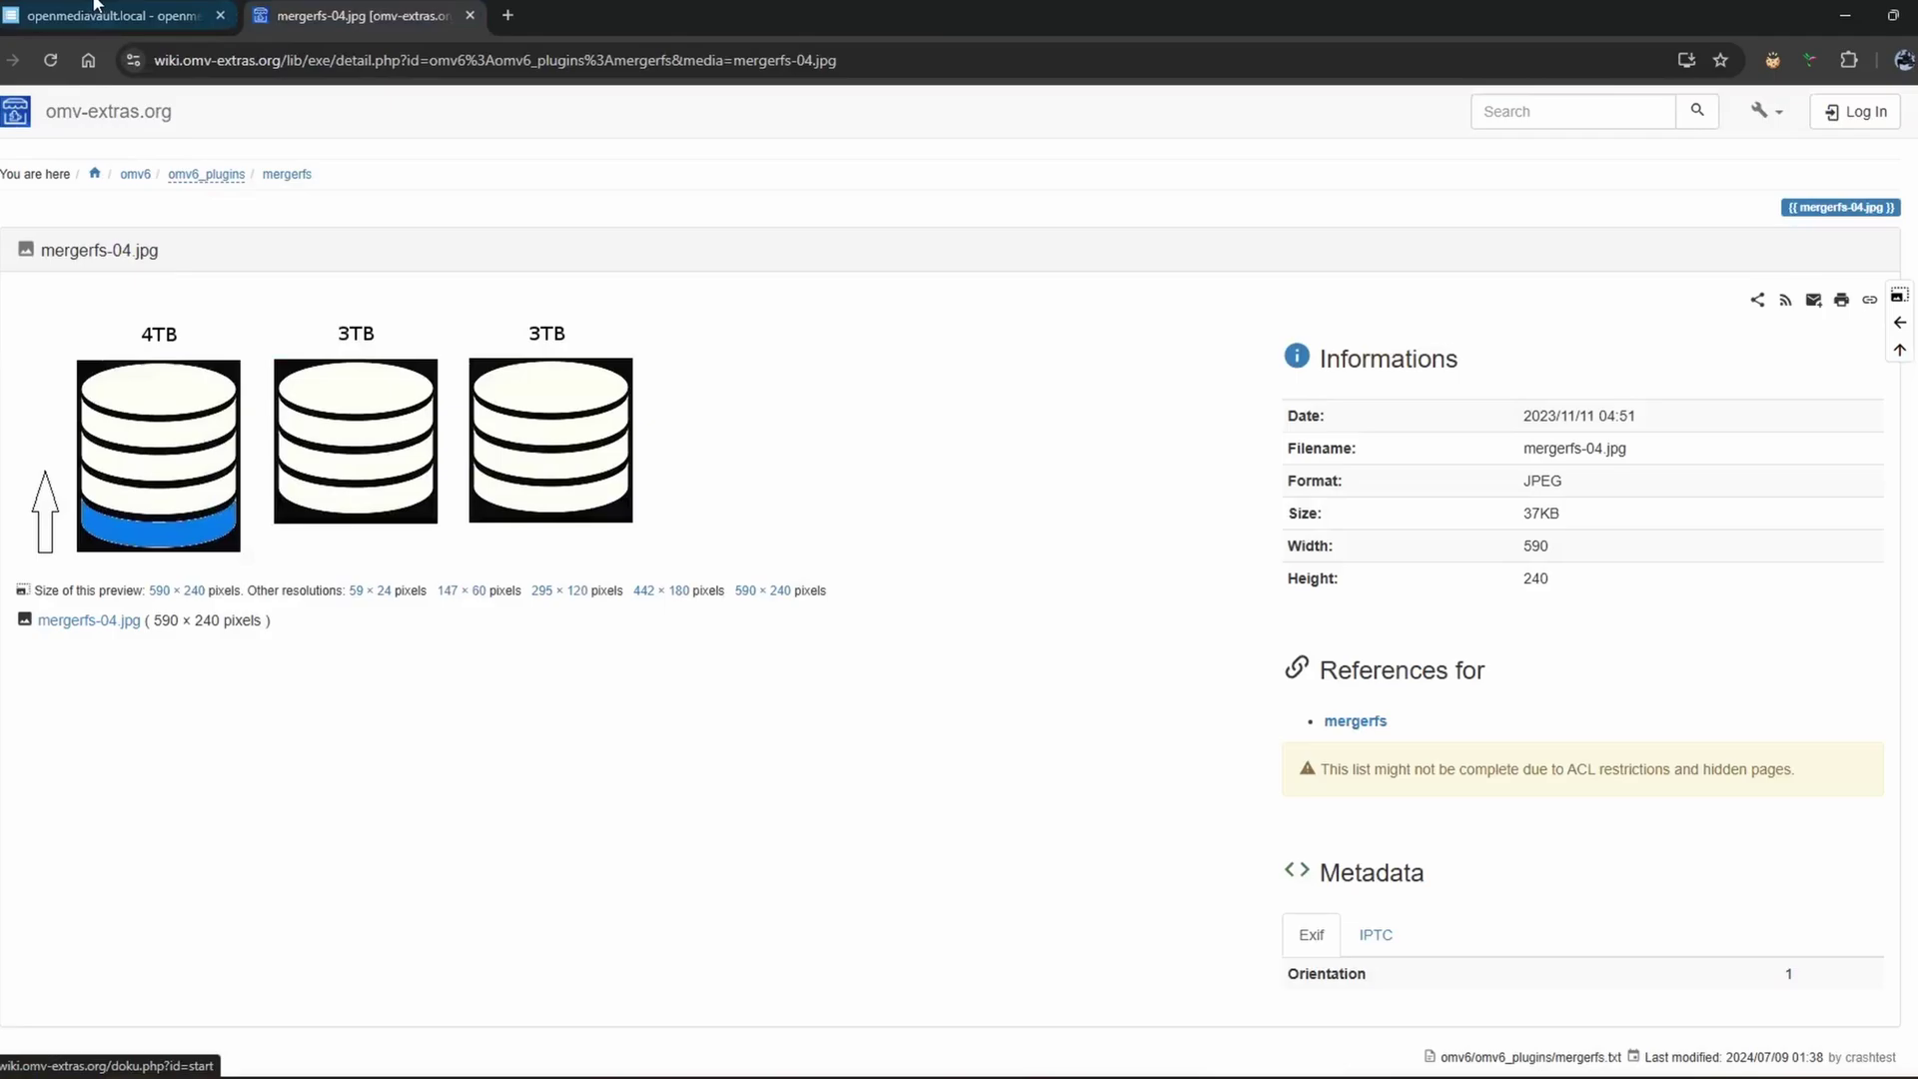
left_click(96, 4)
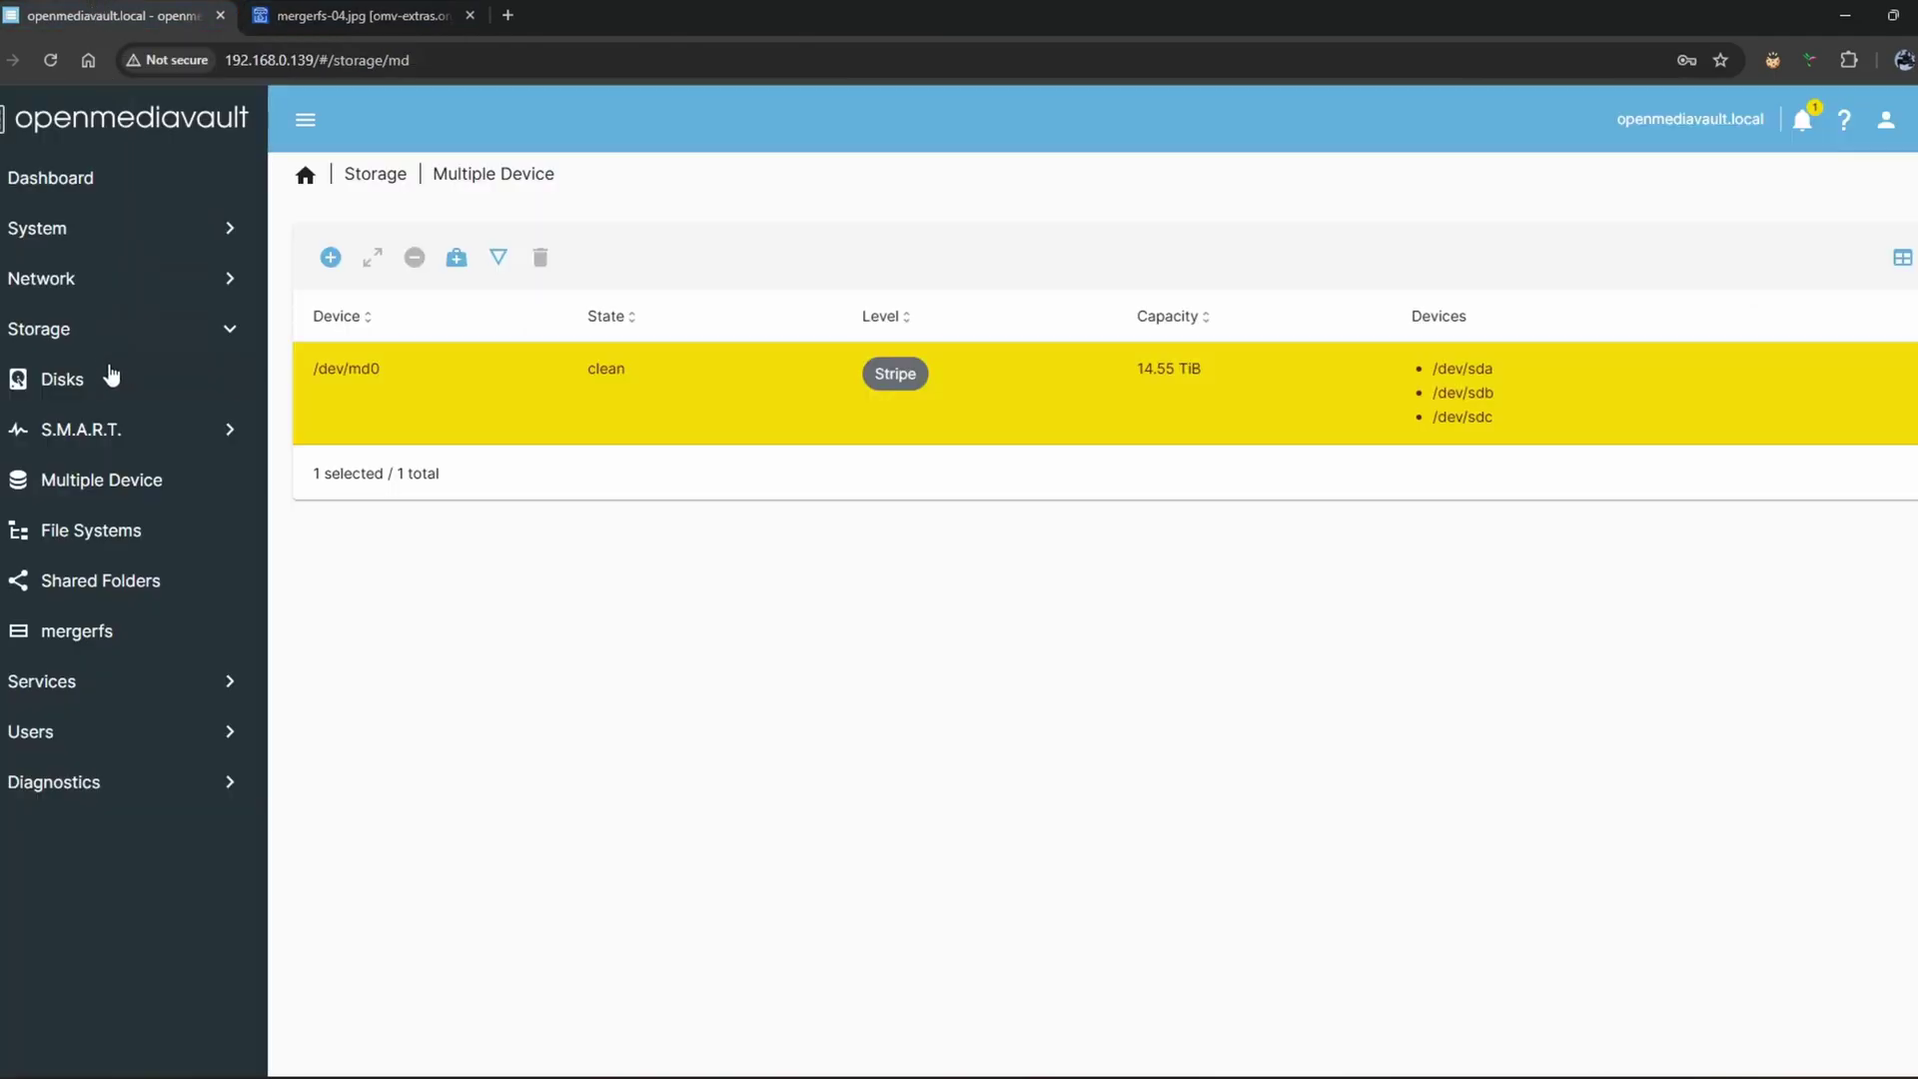
Step: Leave Storage and go to the System > Plugins page
left_click(155, 348)
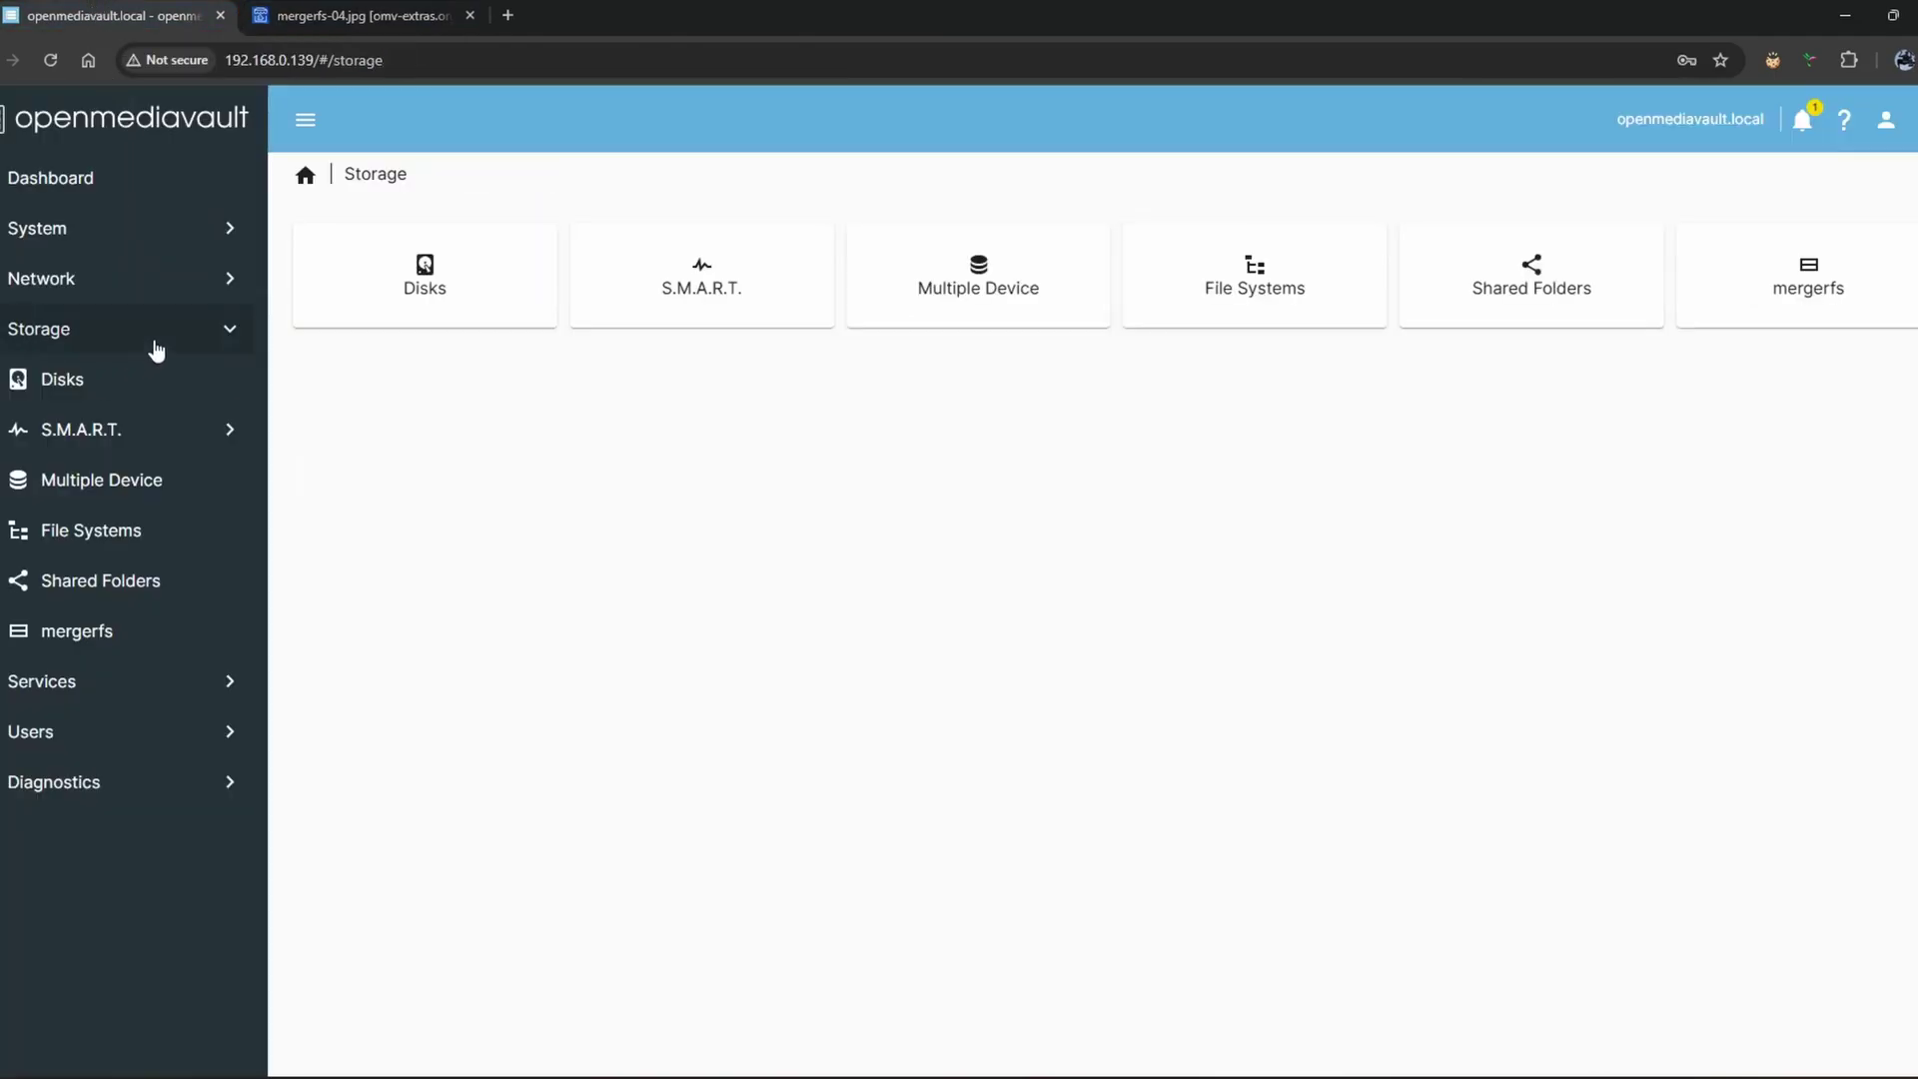
left_click(245, 335)
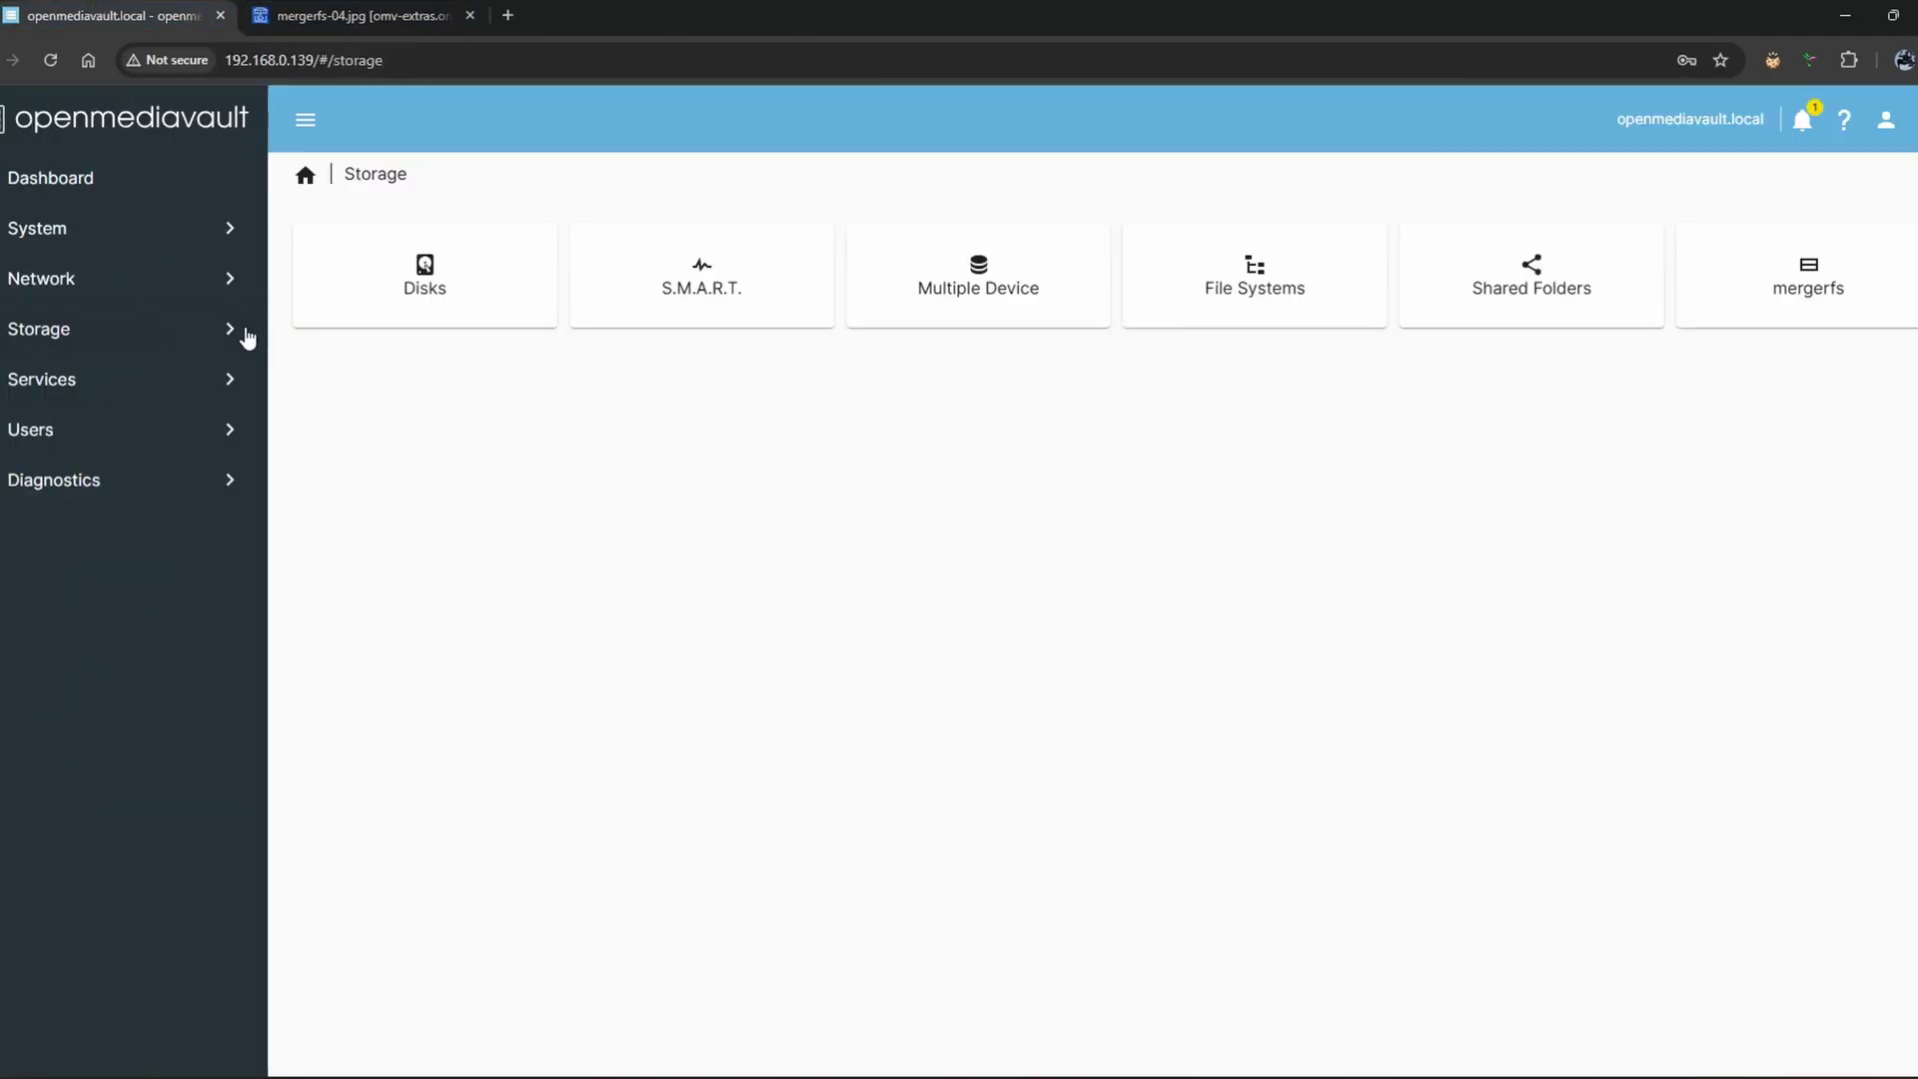
left_click(223, 231)
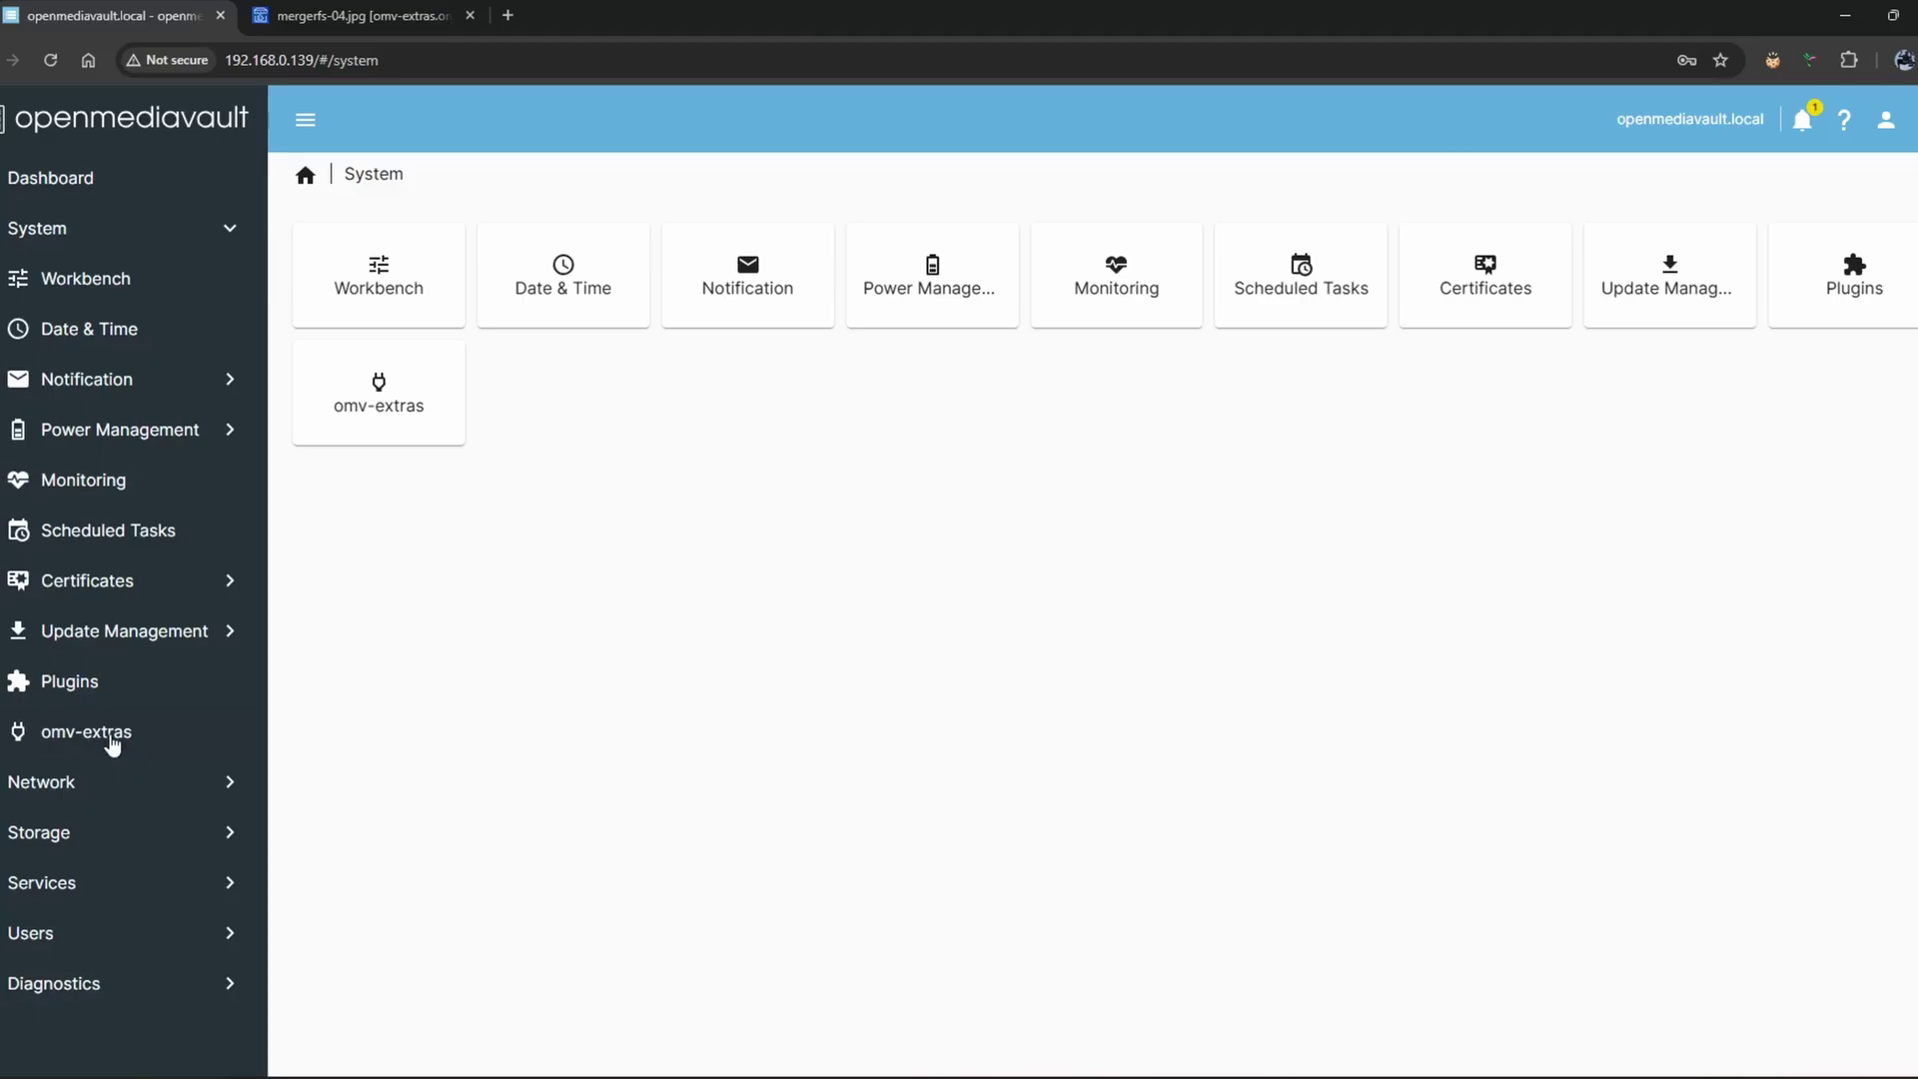
left_click(99, 686)
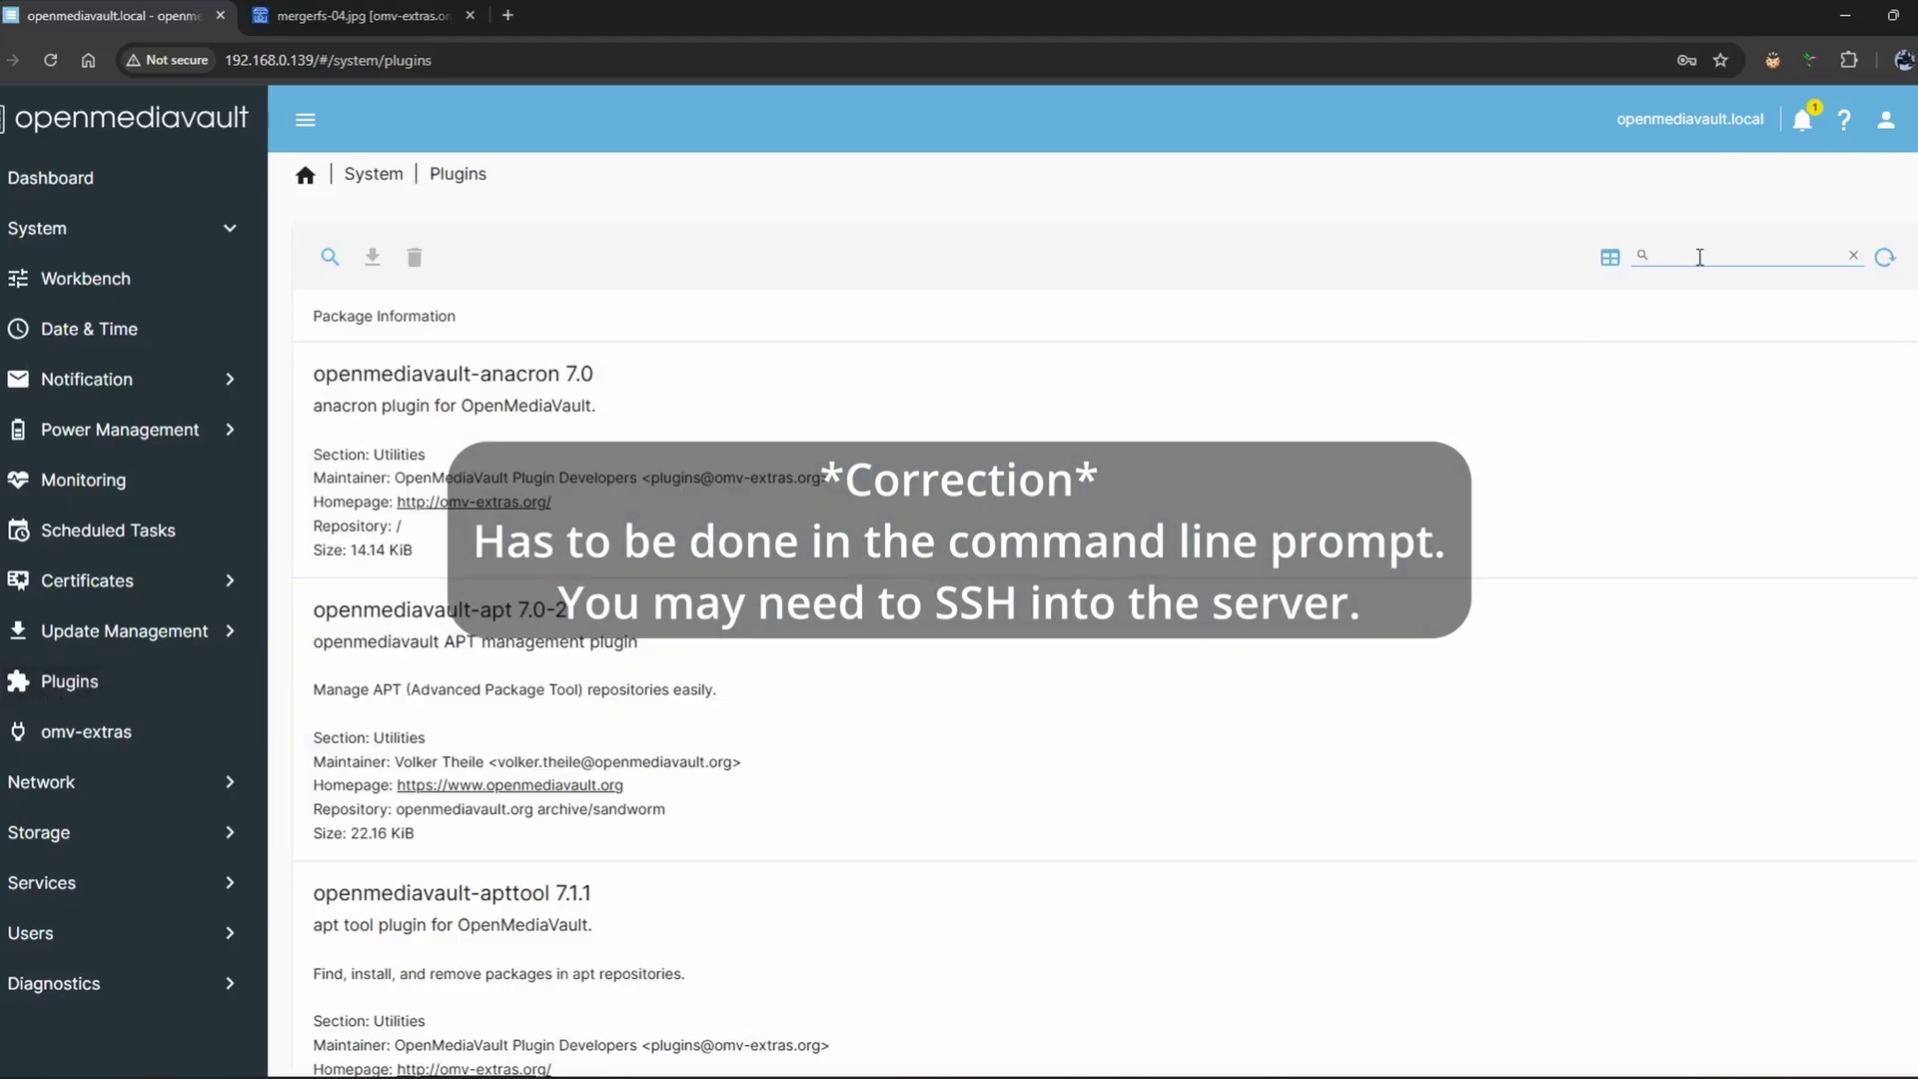
Step: Try the plugin search filters 'extras' and 'omv', then clear the search box
left_click(1699, 257)
type("extras")
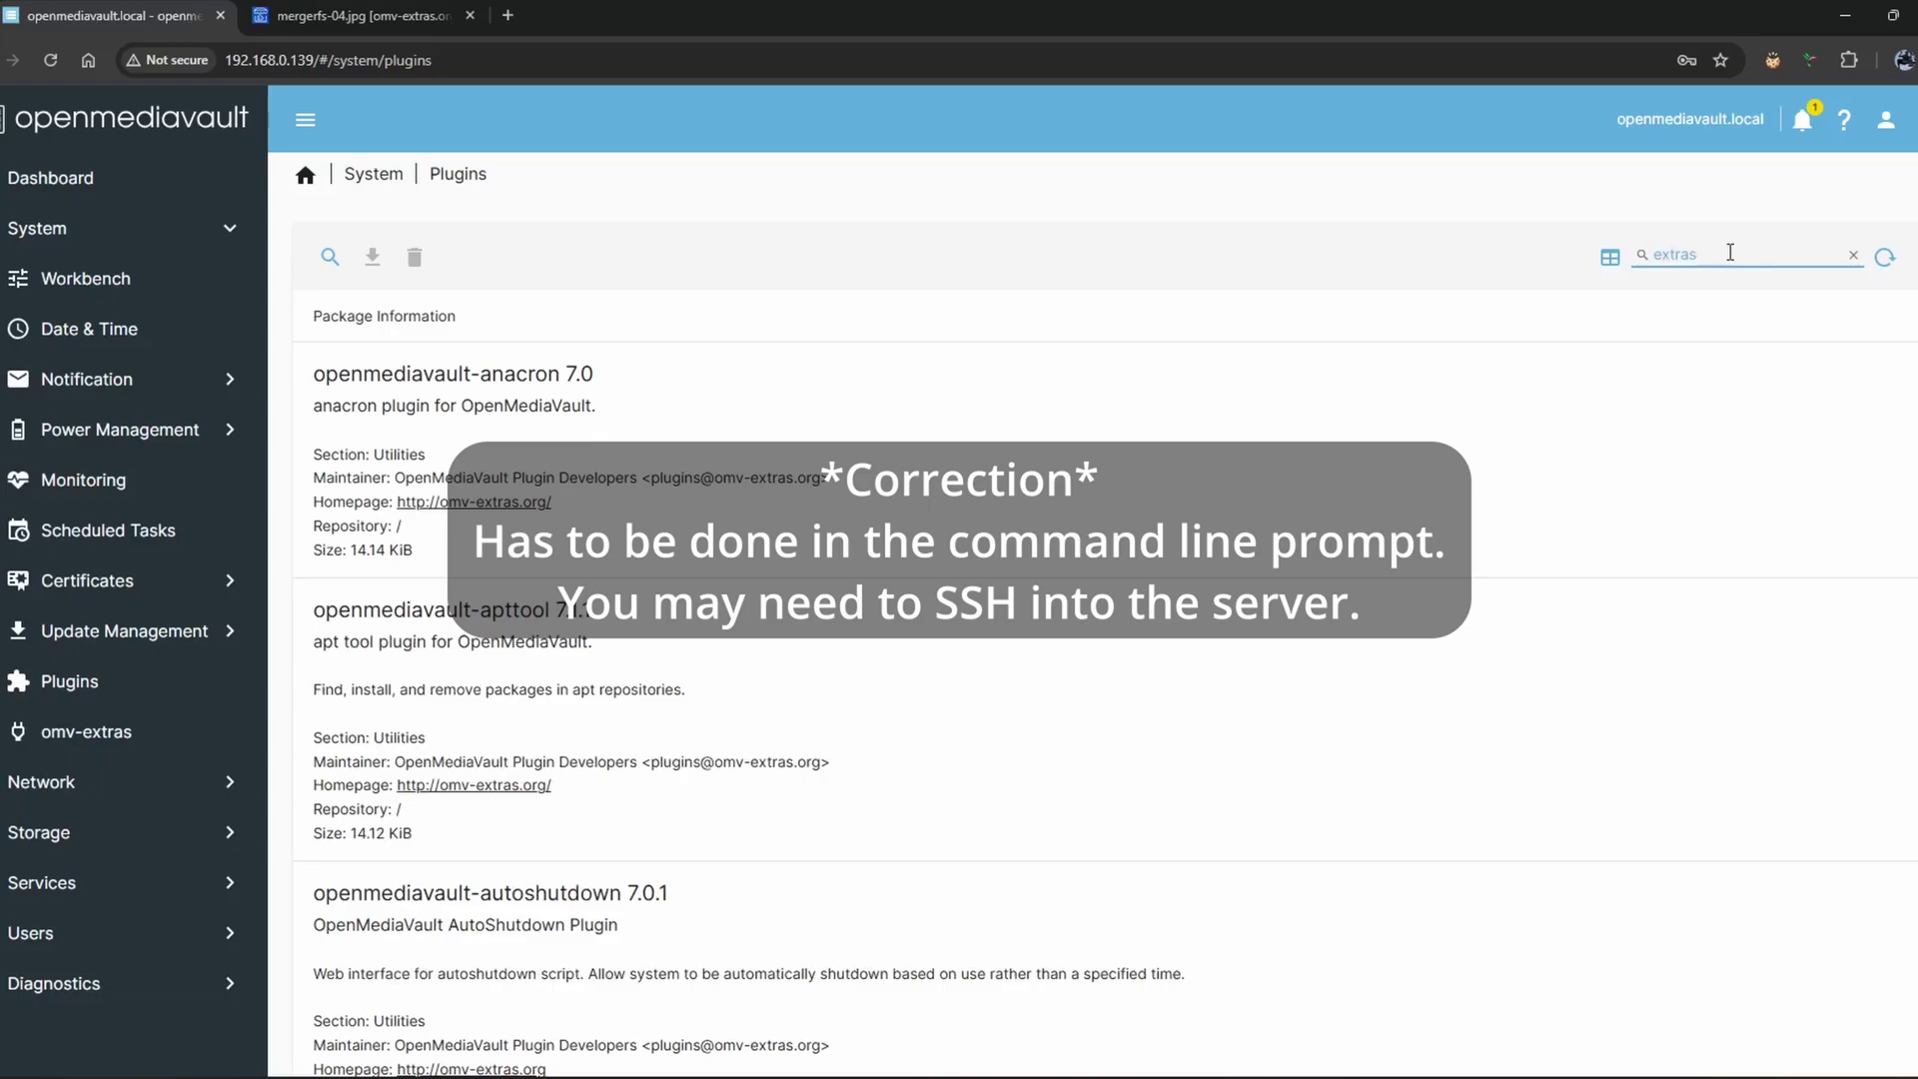
key("ctrl+a")
type("omv")
key("BackSpace")
key("BackSpace")
key("BackSpace")
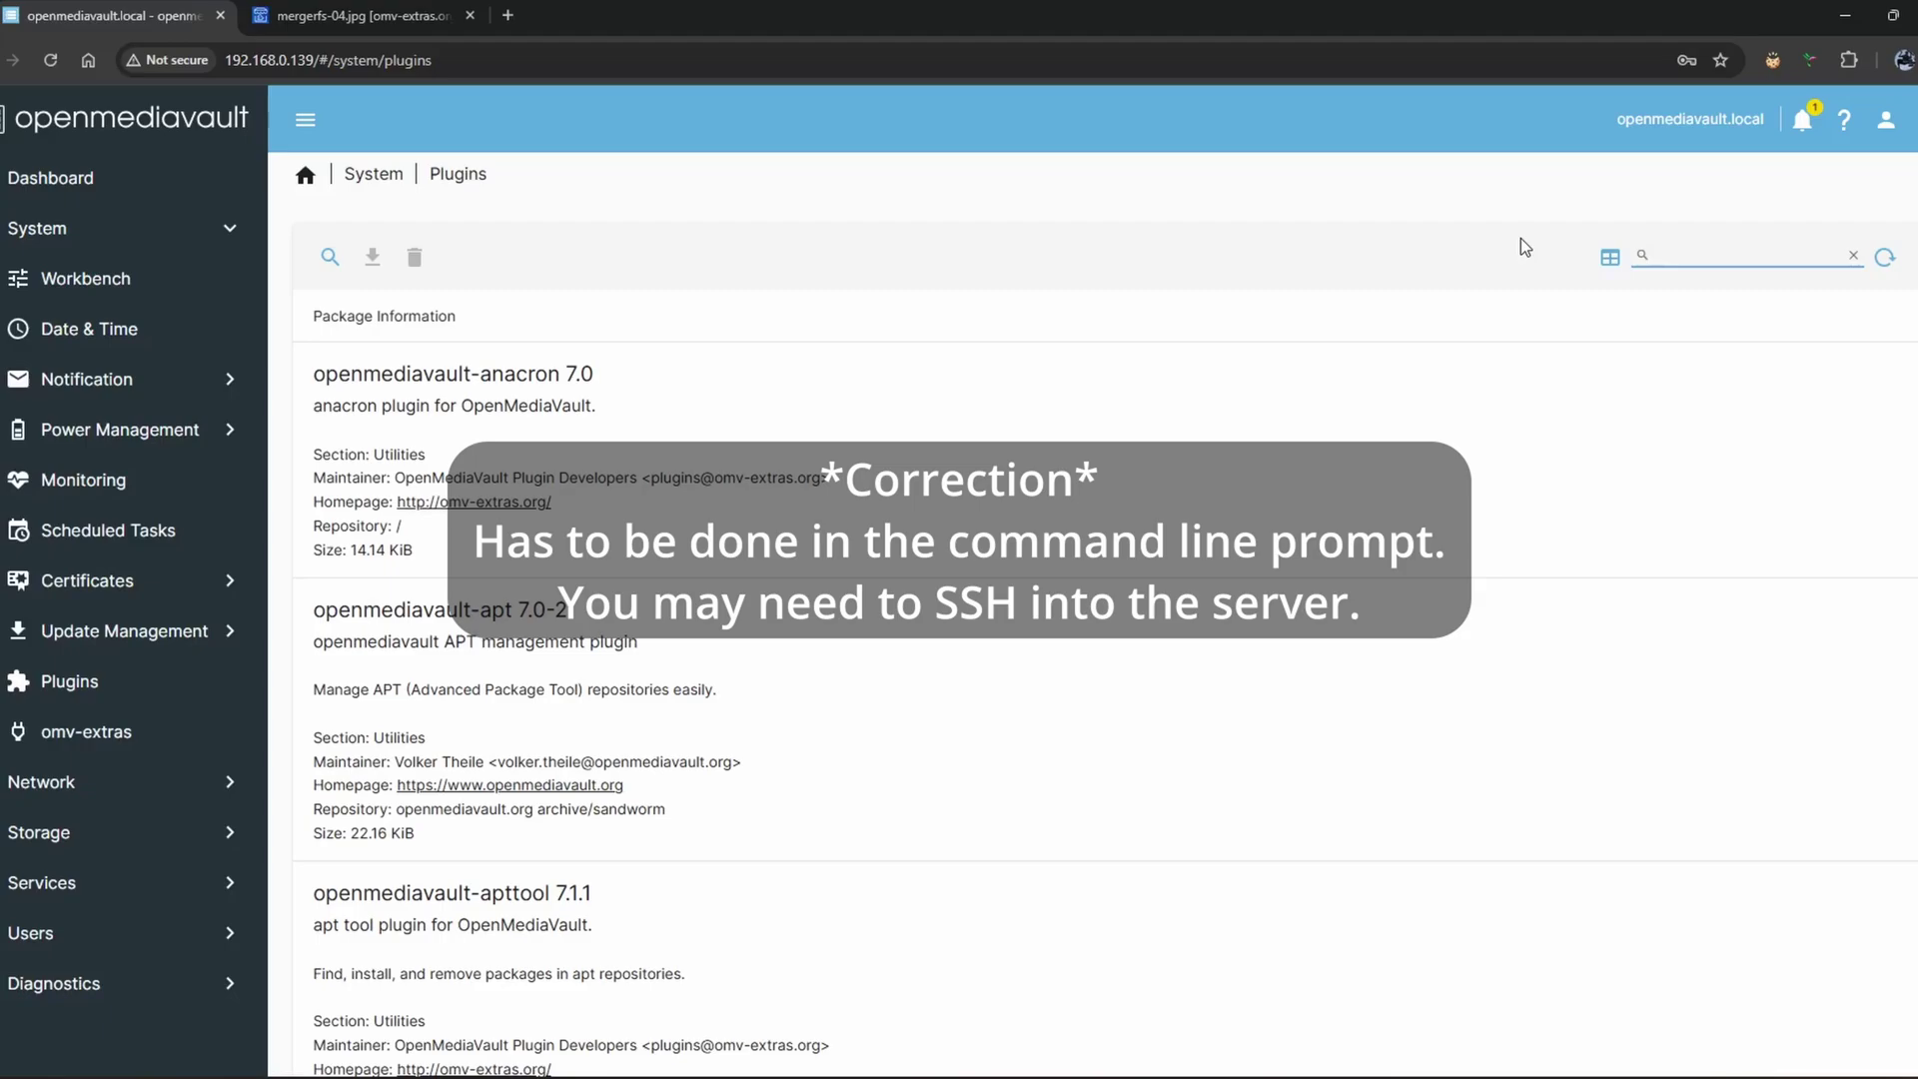
left_click(656, 183)
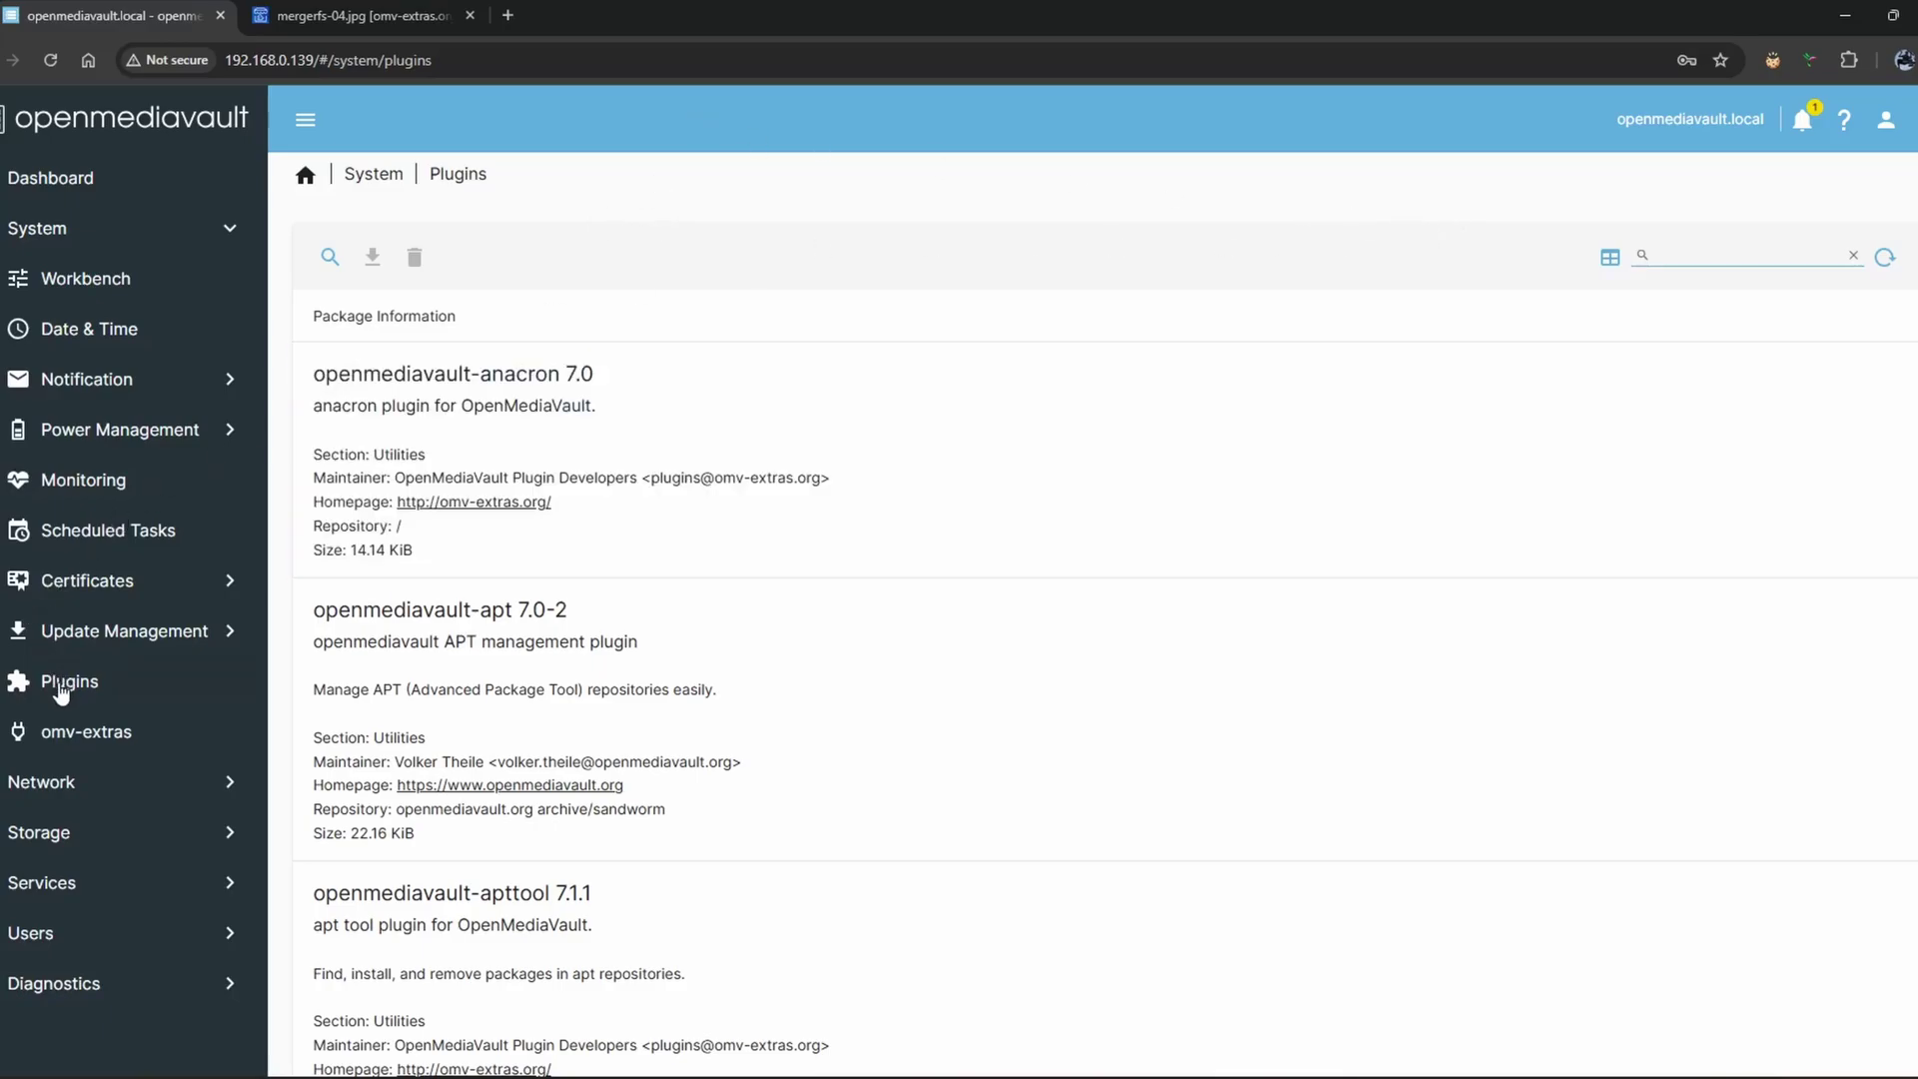
Step: Filter plugins by 'merger' and select the installed openmediavault-mergerfs 7.0.5 entry
left_click(1741, 260)
type("merge")
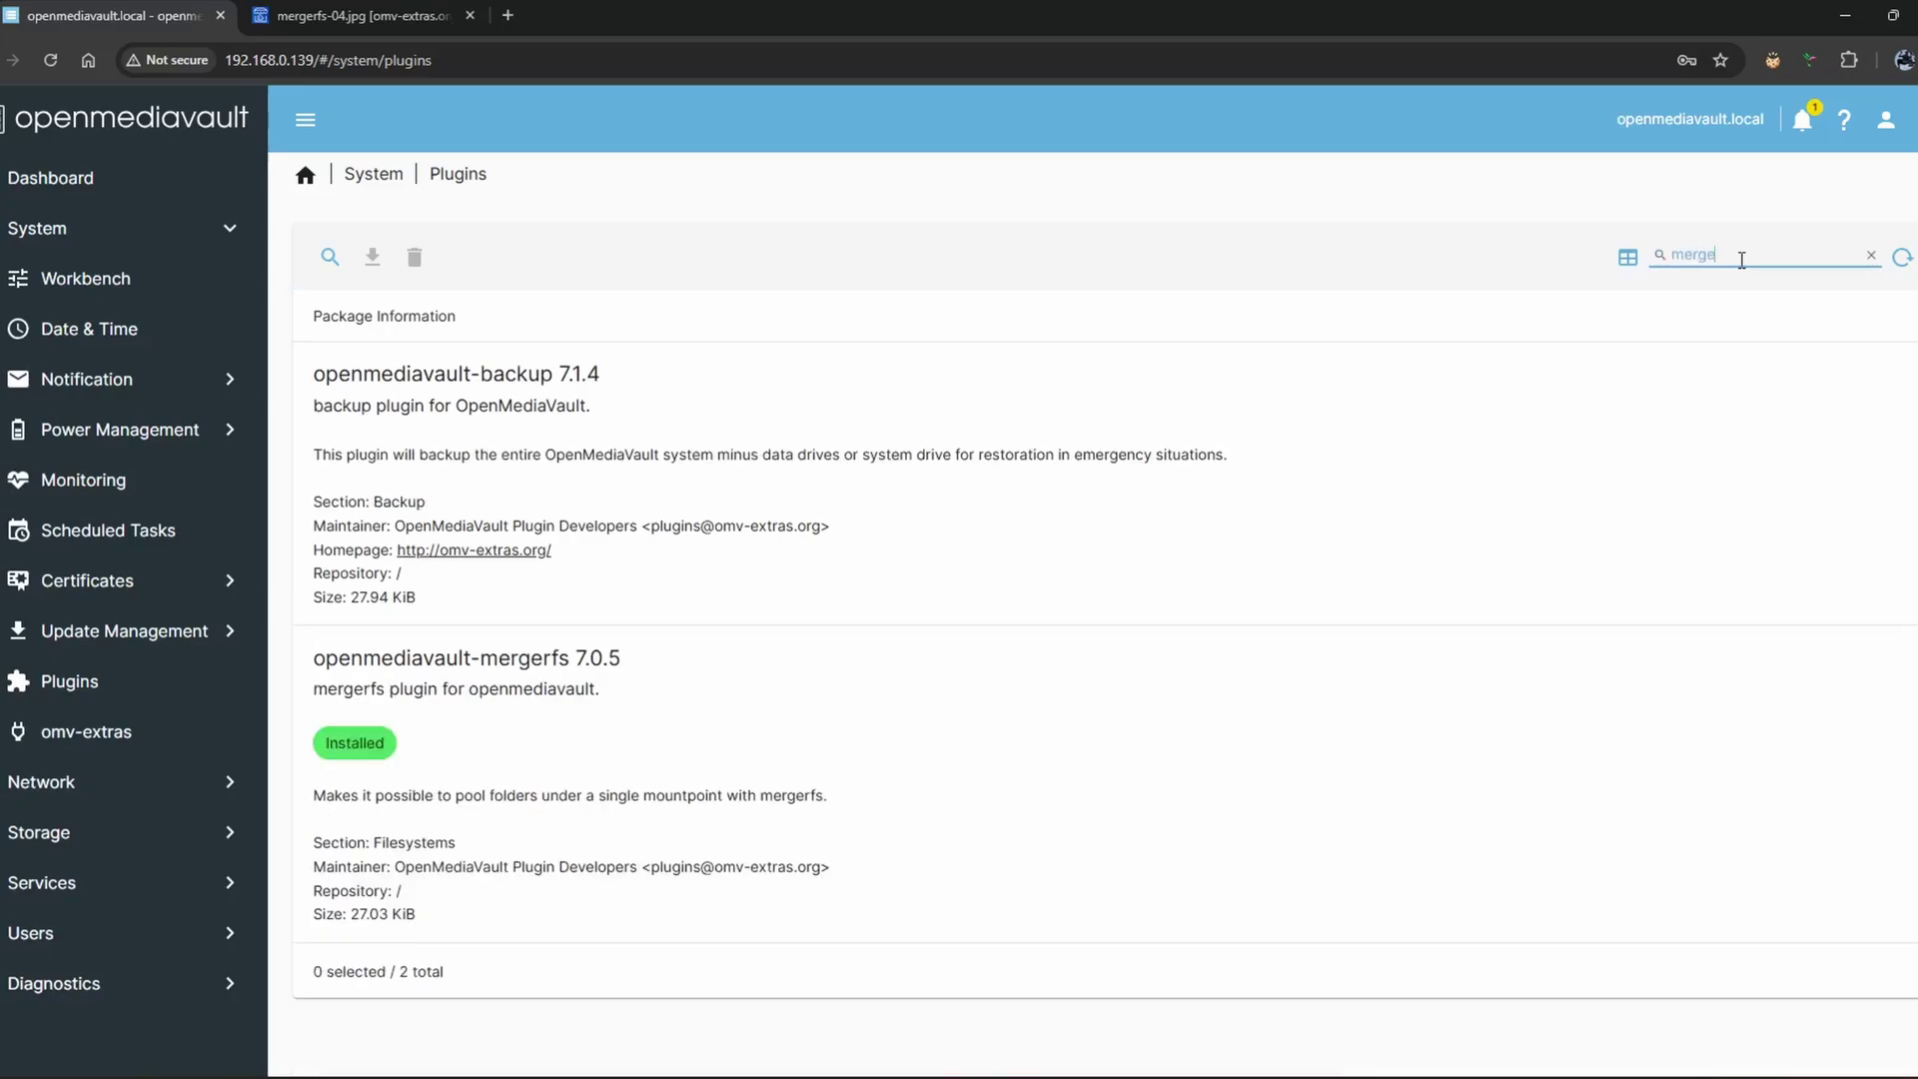
type("r")
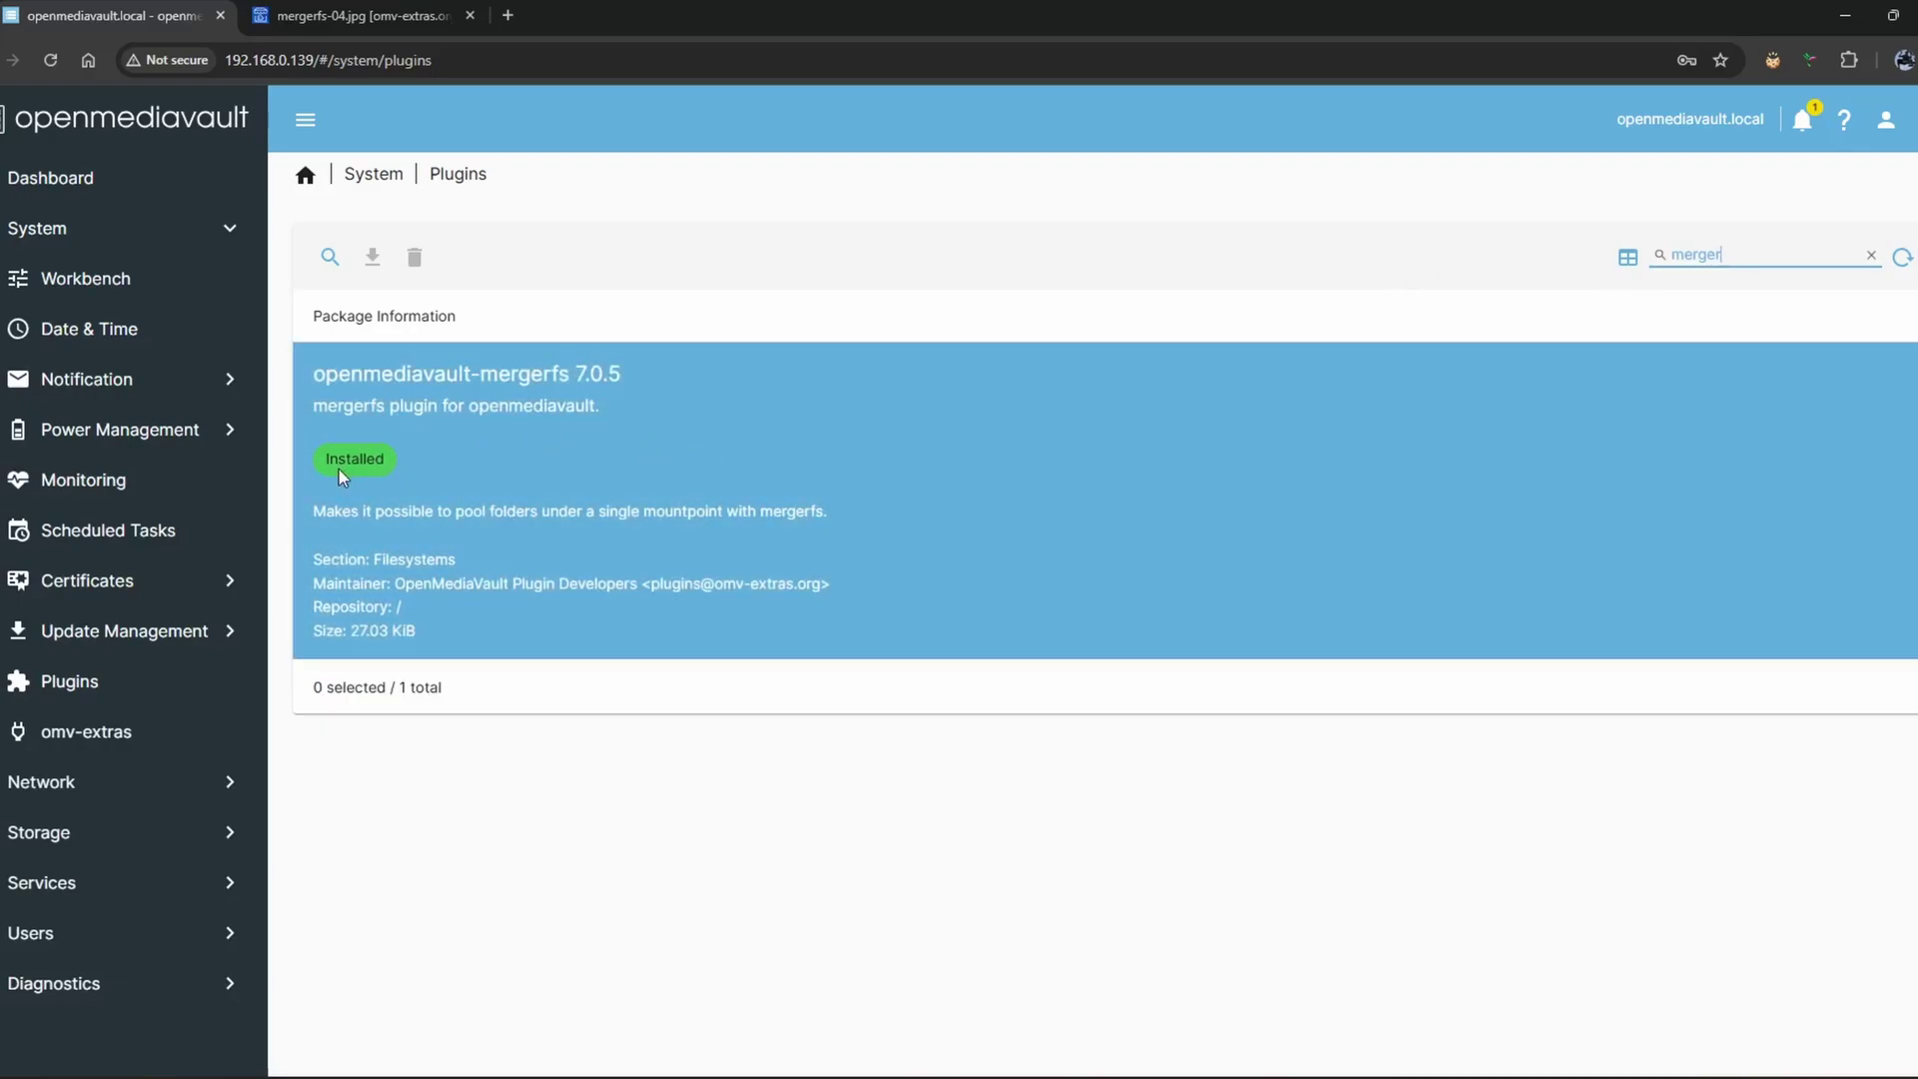
left_click(554, 457)
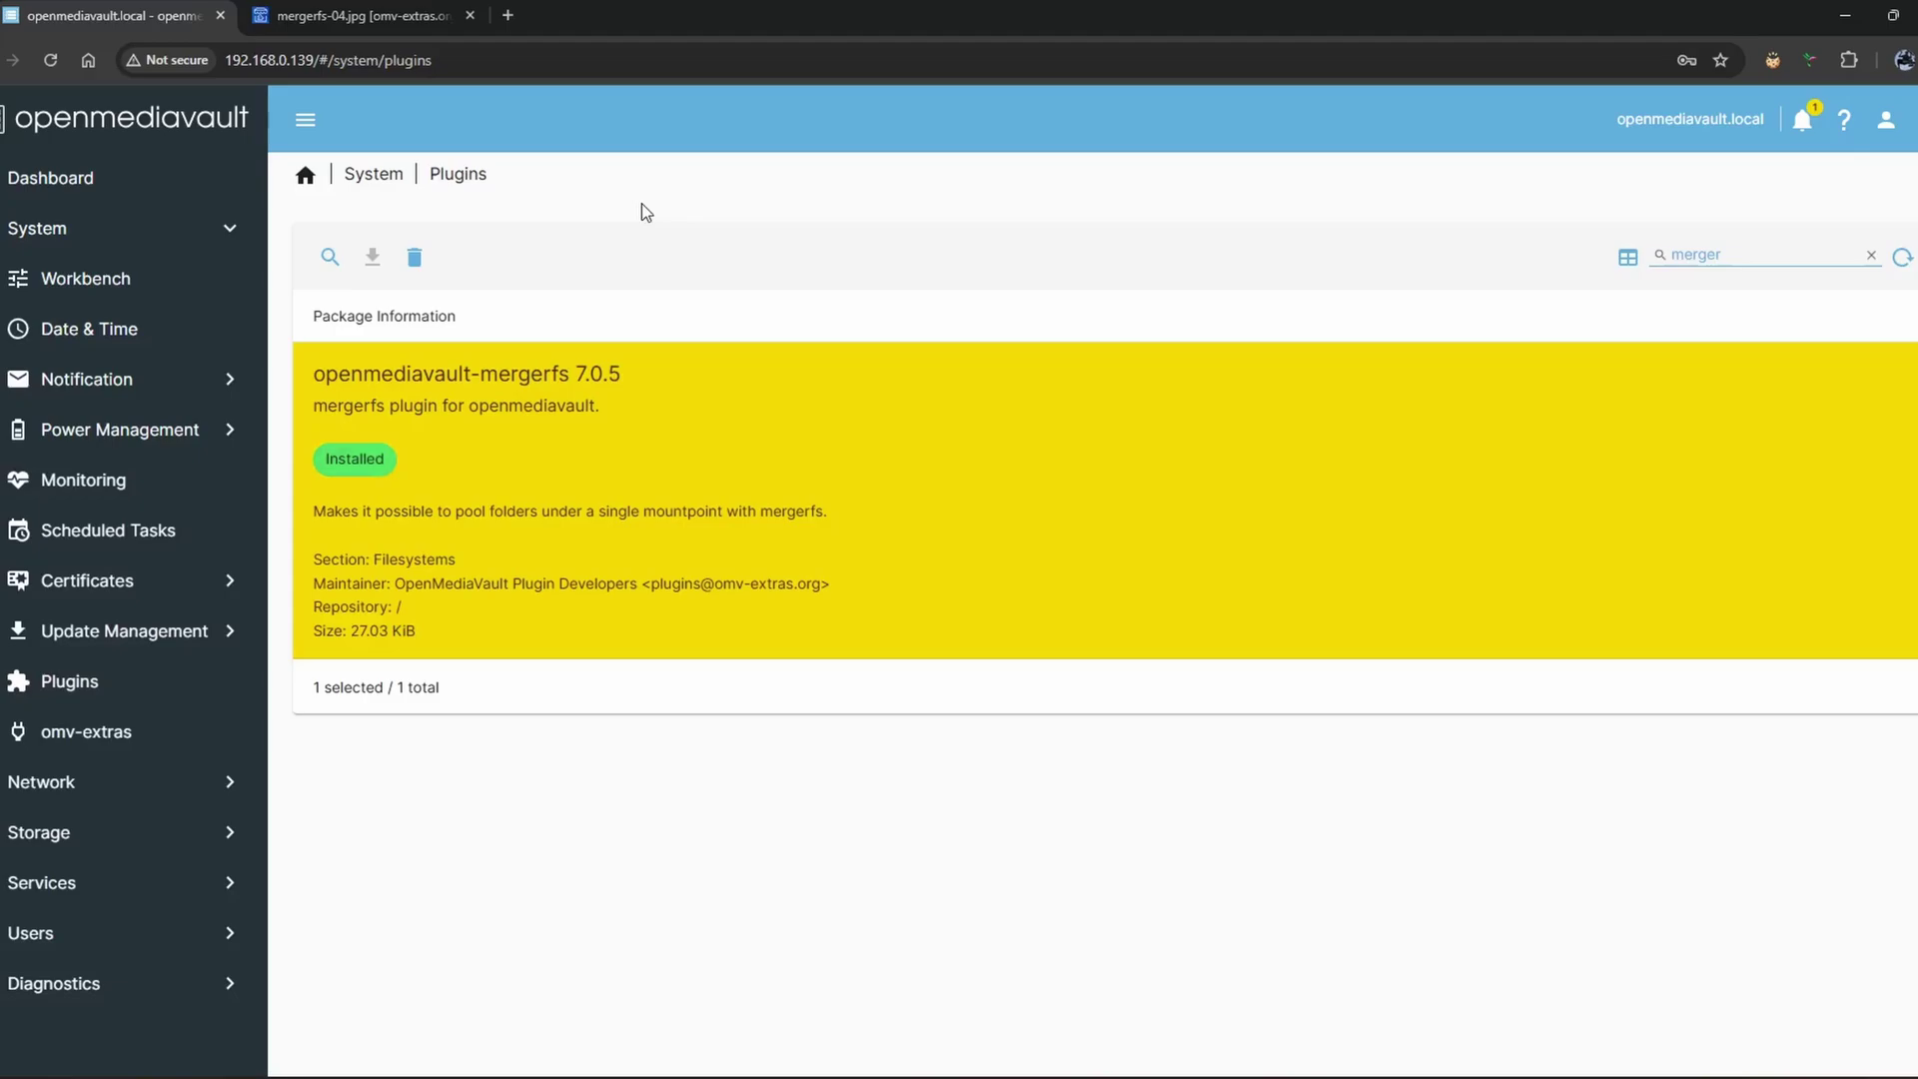
Step: Confirm on the Storage > mergerfs page that no pool exists yet
left_click(226, 242)
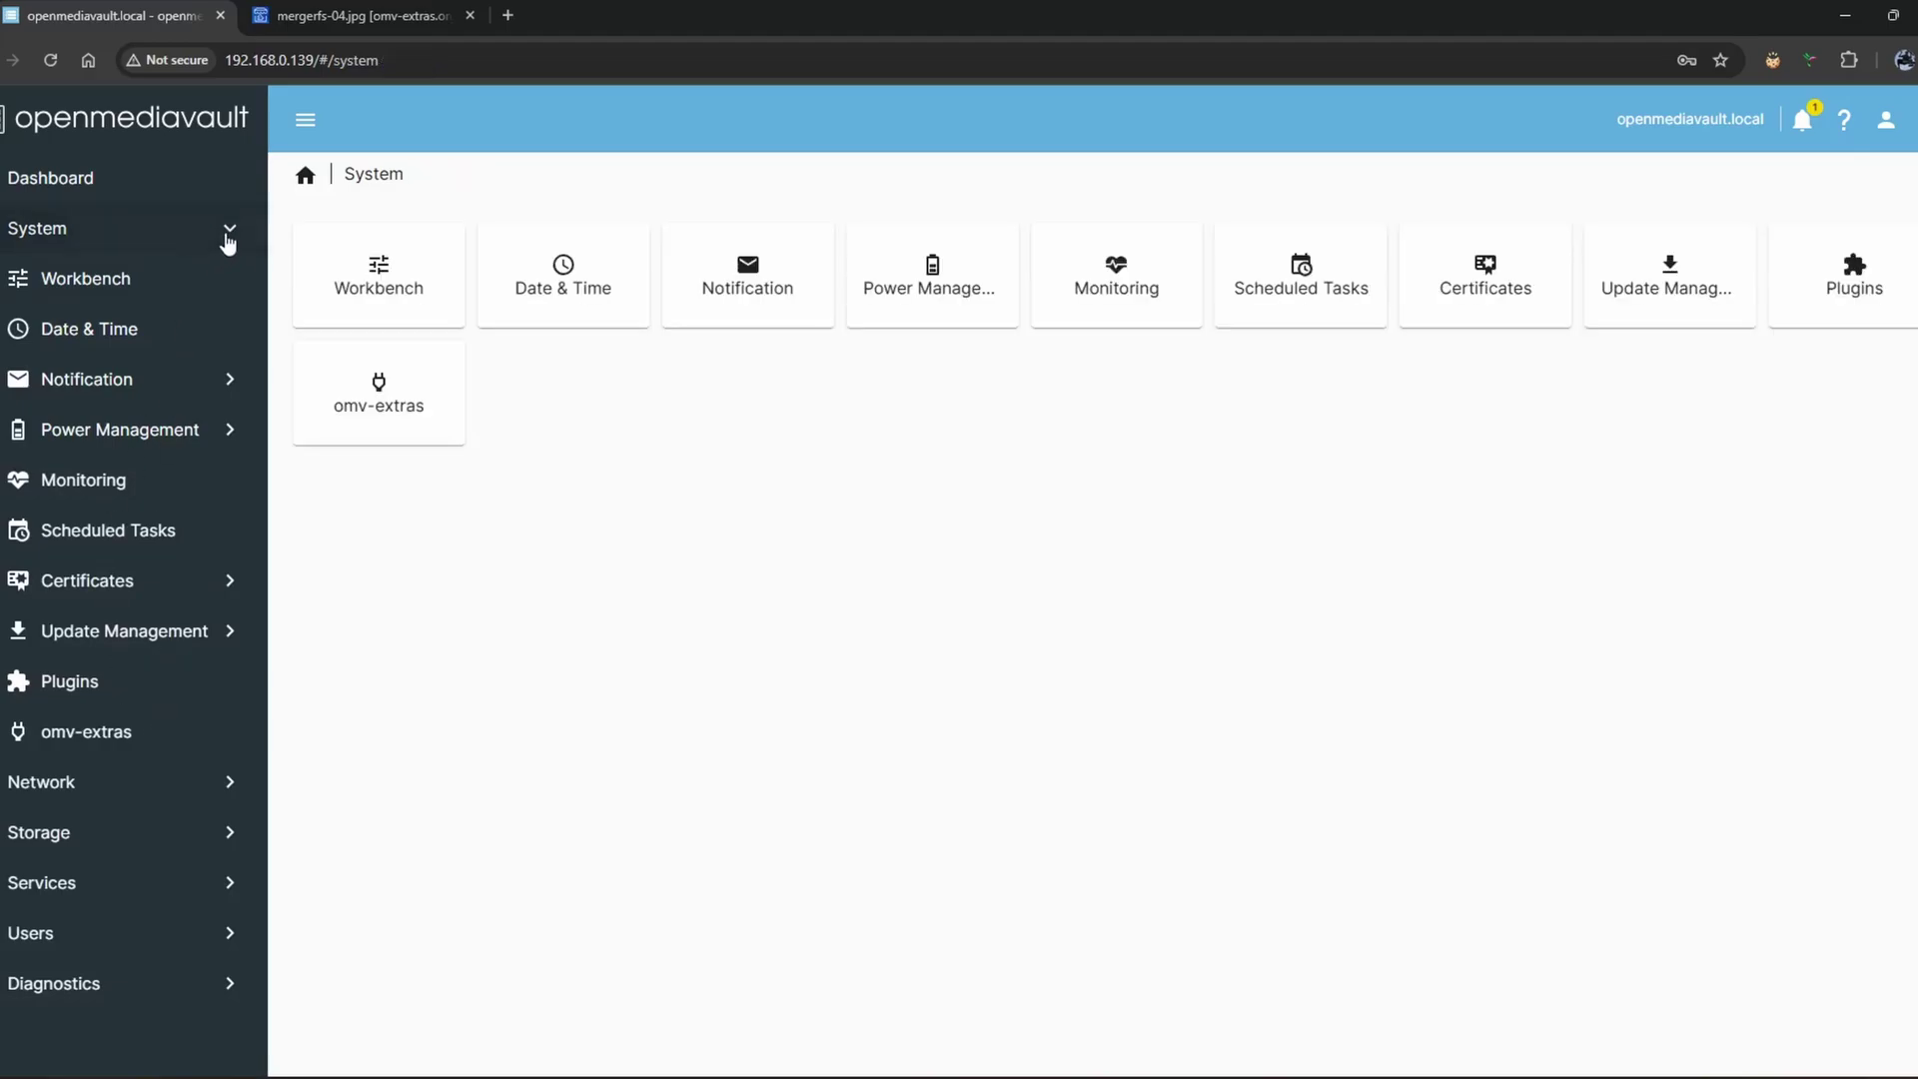
left_click(230, 836)
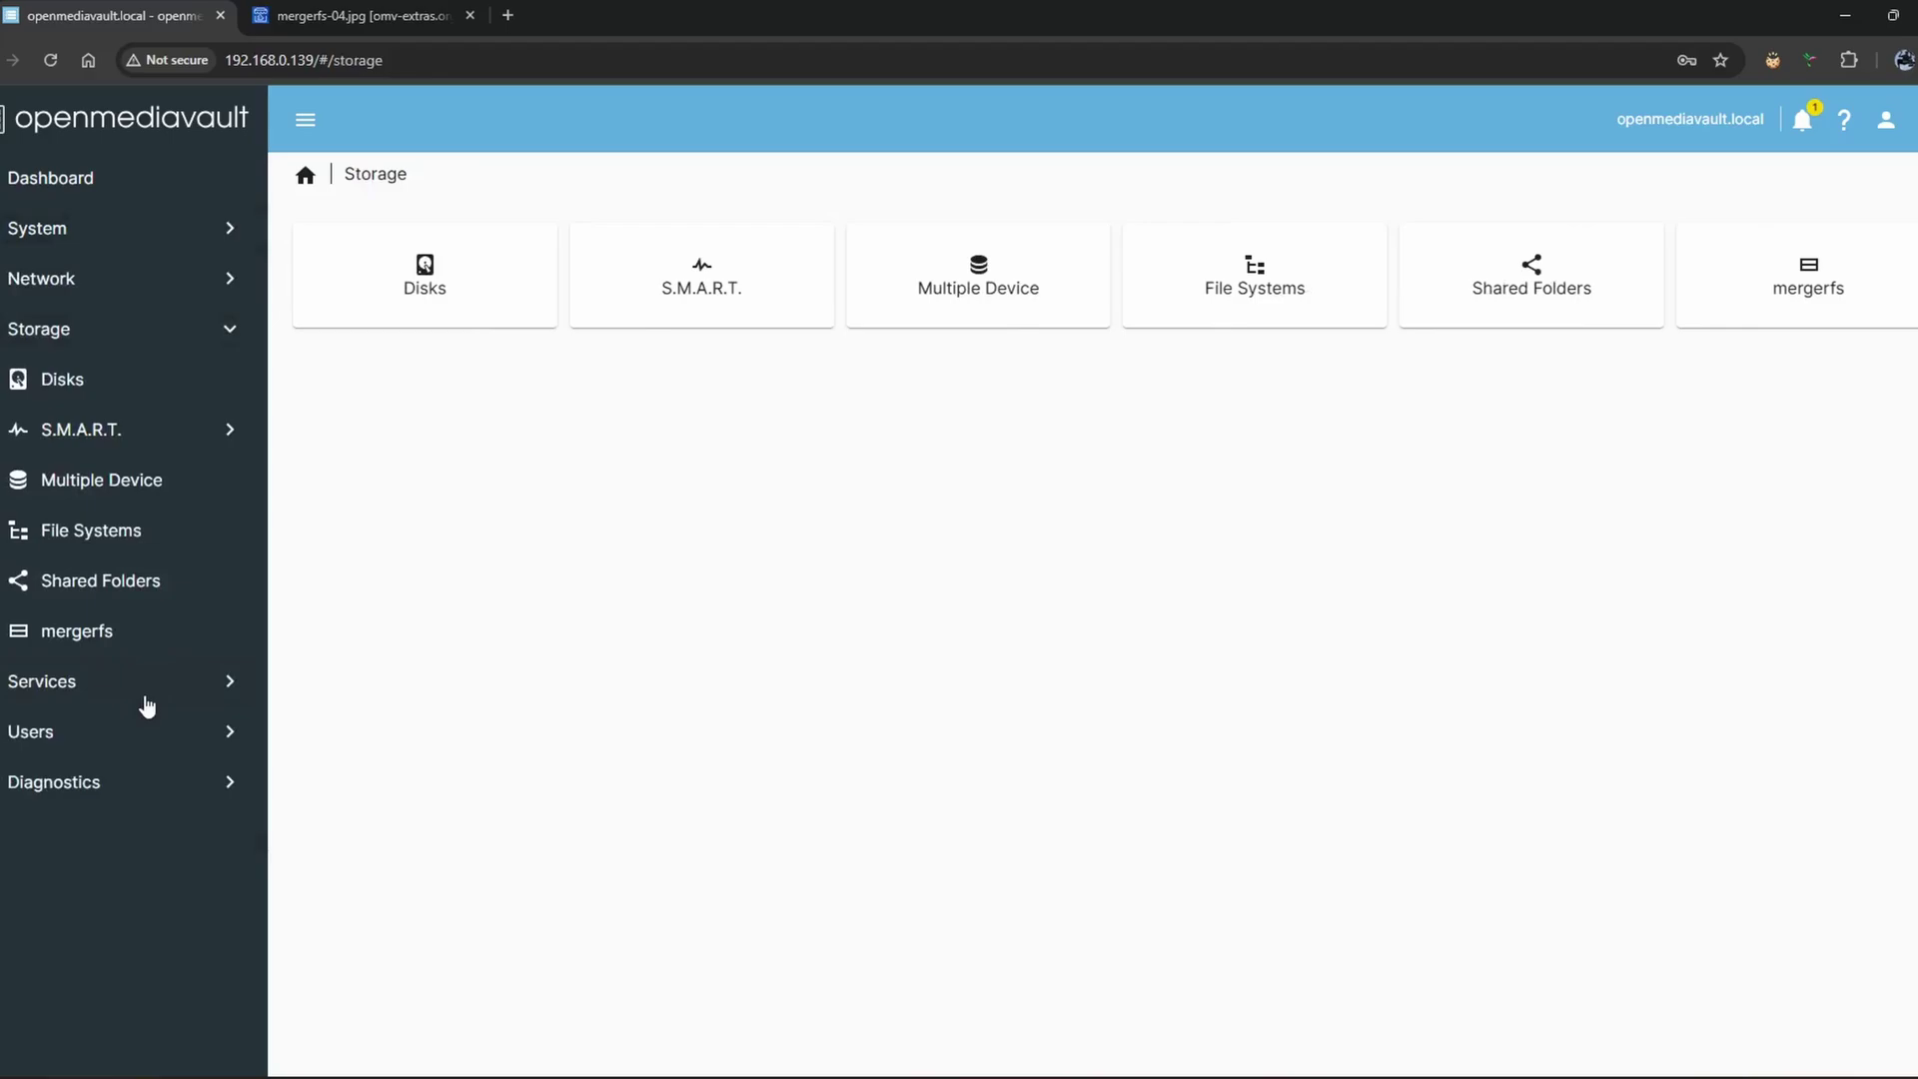
left_click(78, 647)
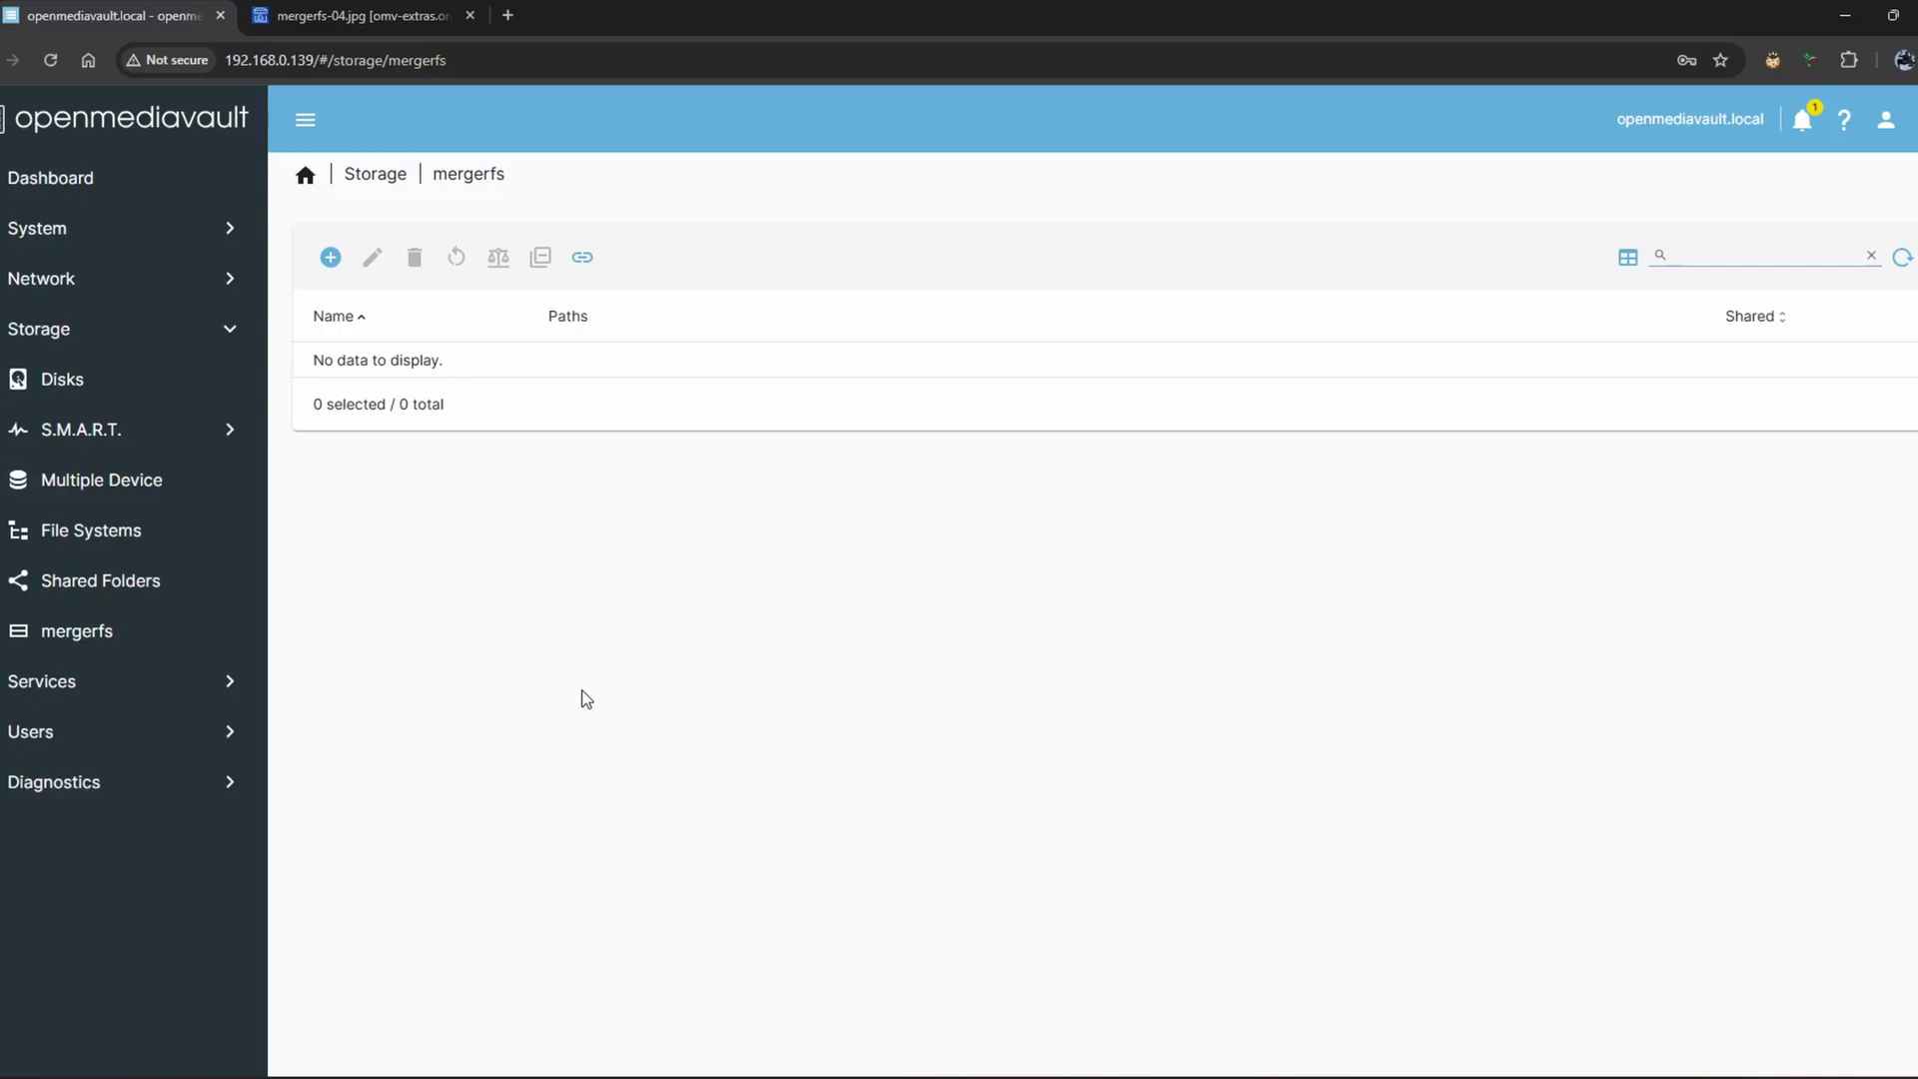
Step: Check /dev/sde's 3.64 TiB capacity in Disks, then view /dev/md0 on Multiple Device
left_click(78, 399)
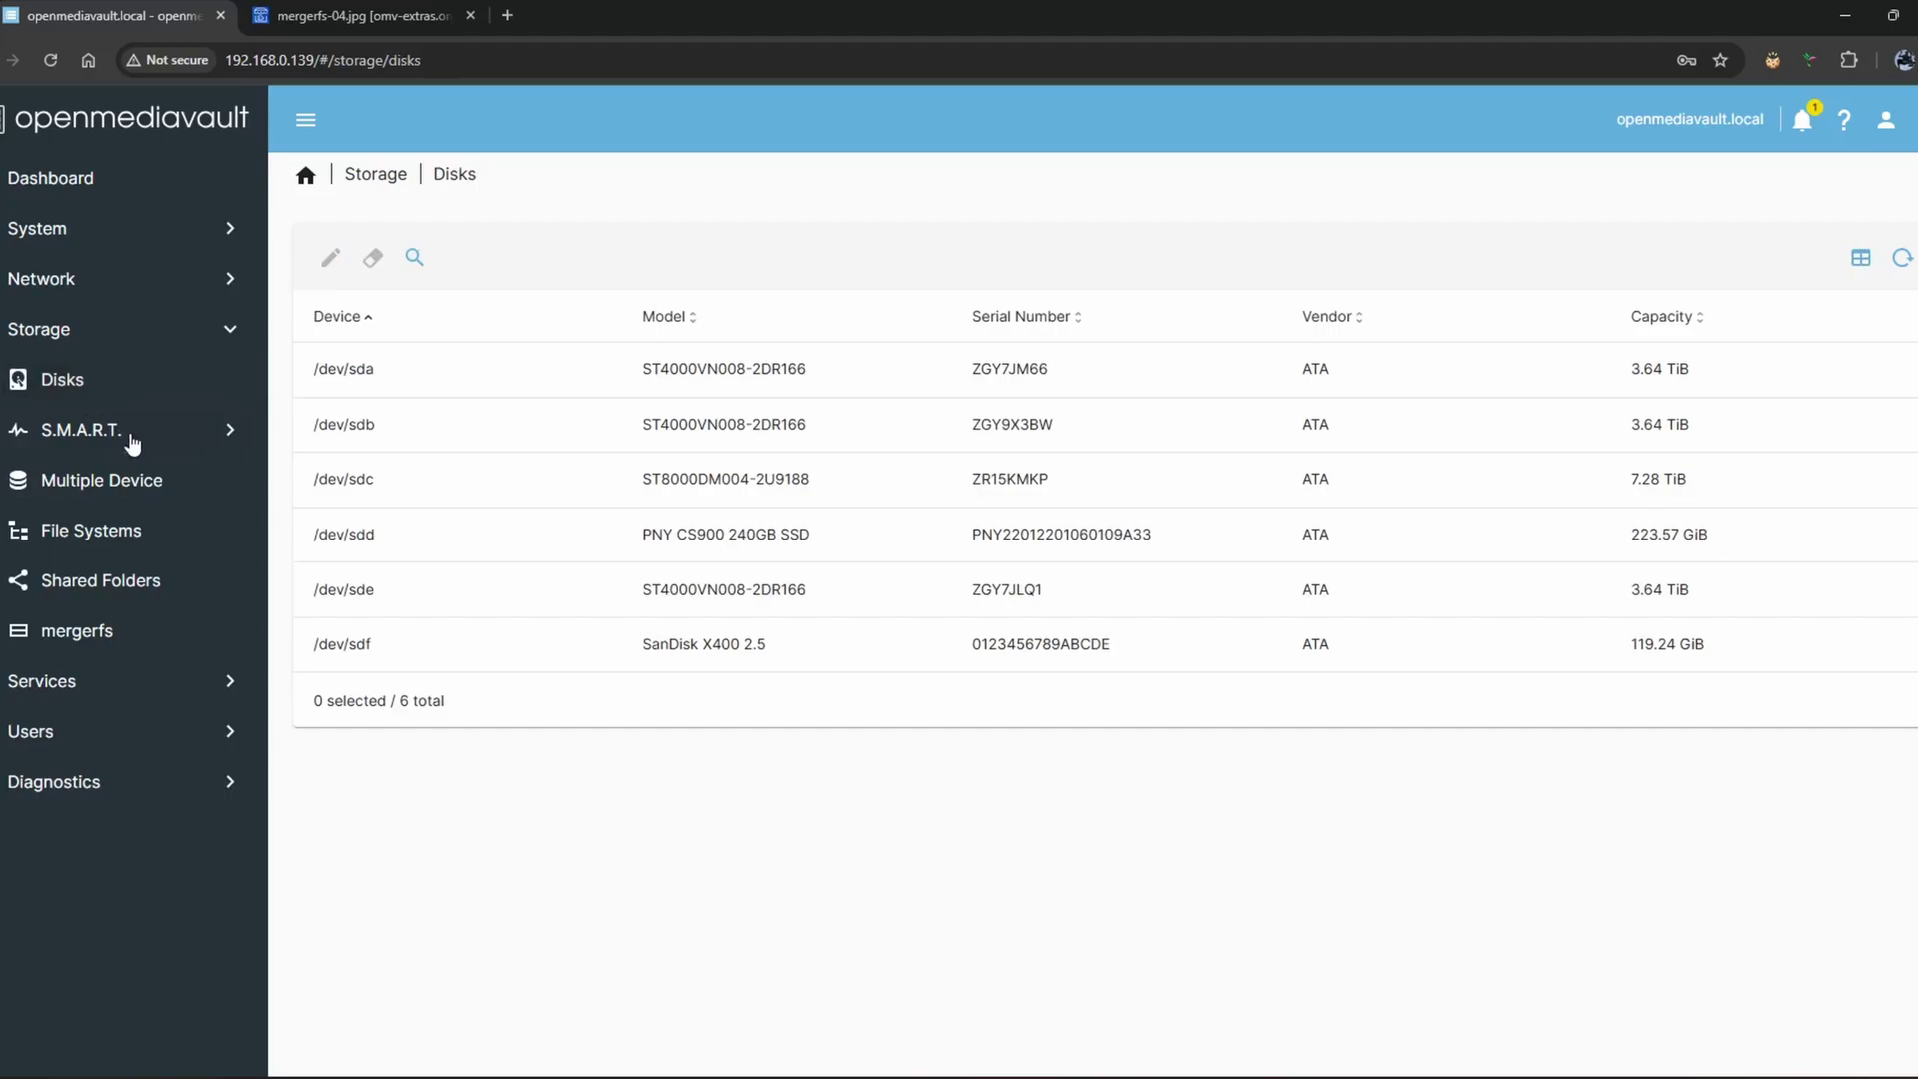
left_click_drag(386, 593, 327, 590)
left_click(382, 592)
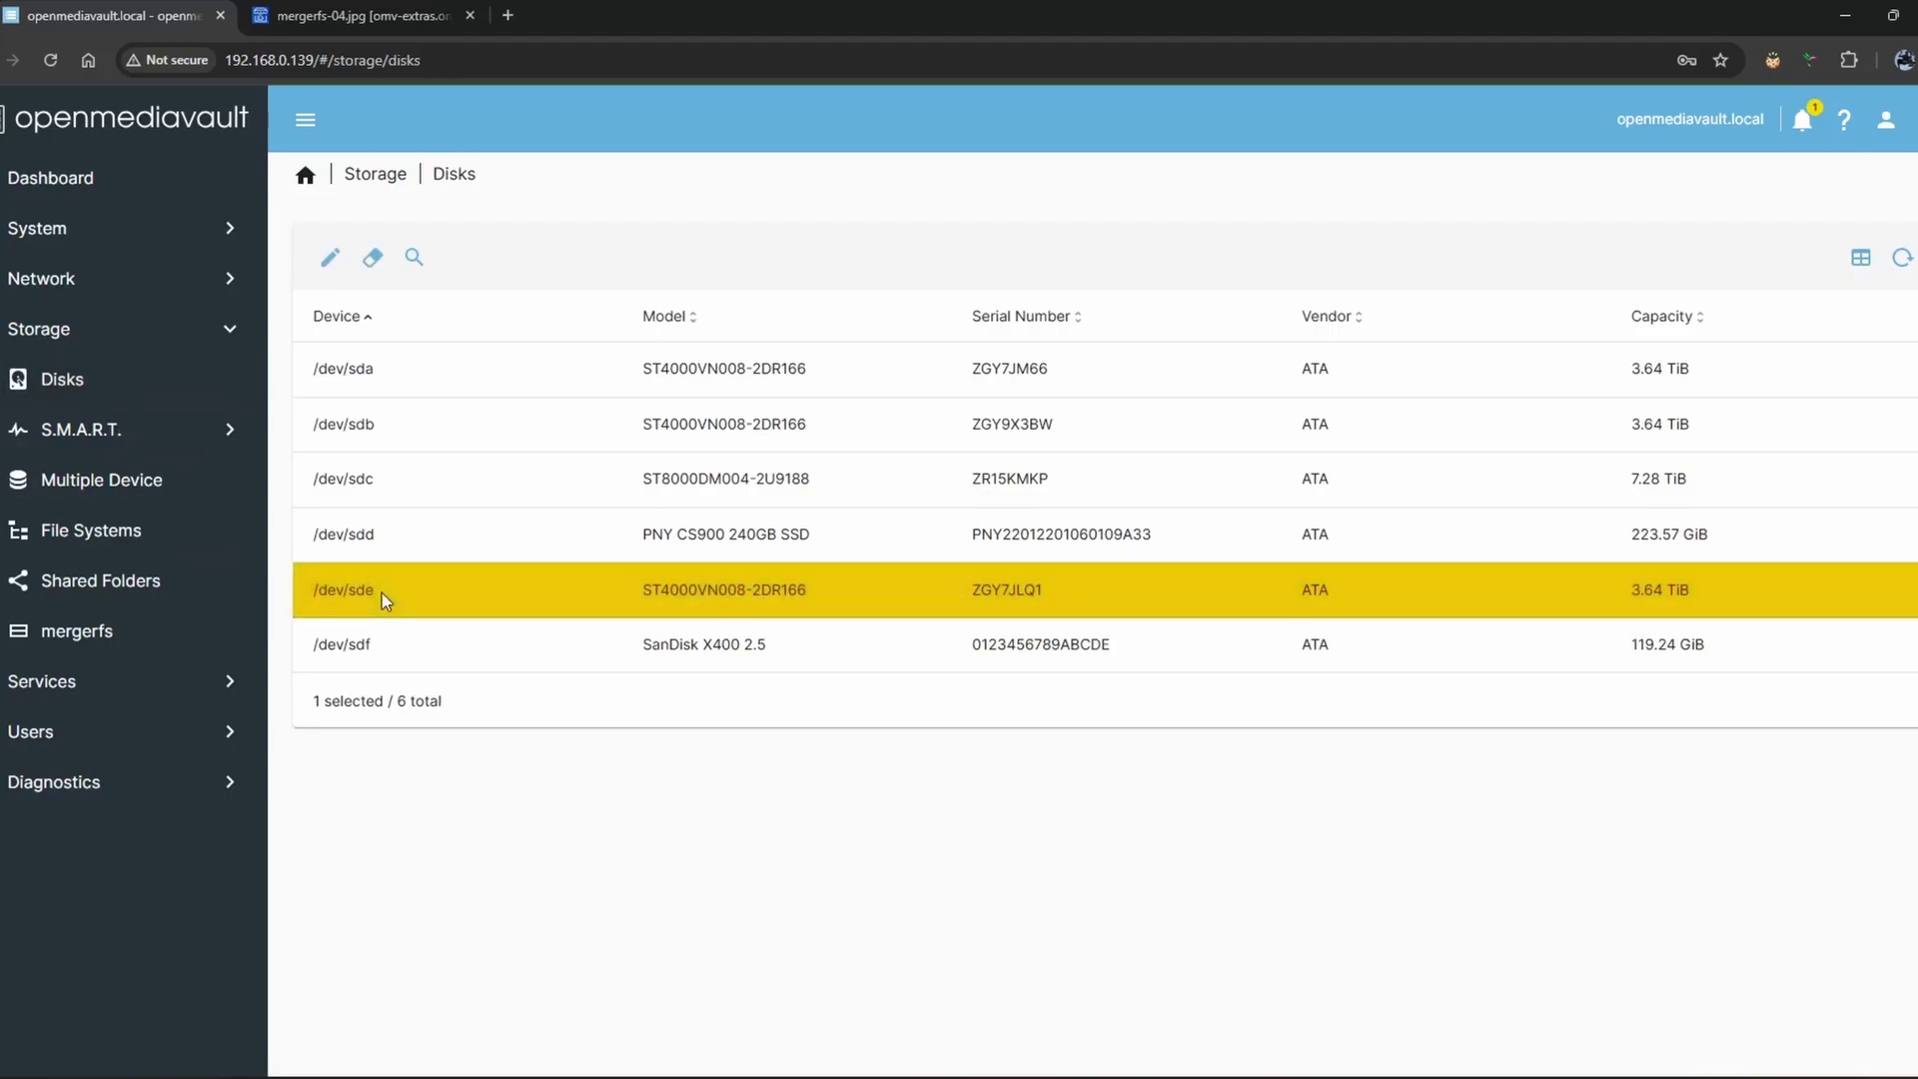
left_click_drag(382, 591, 311, 595)
left_click(378, 608)
double_click(1672, 600)
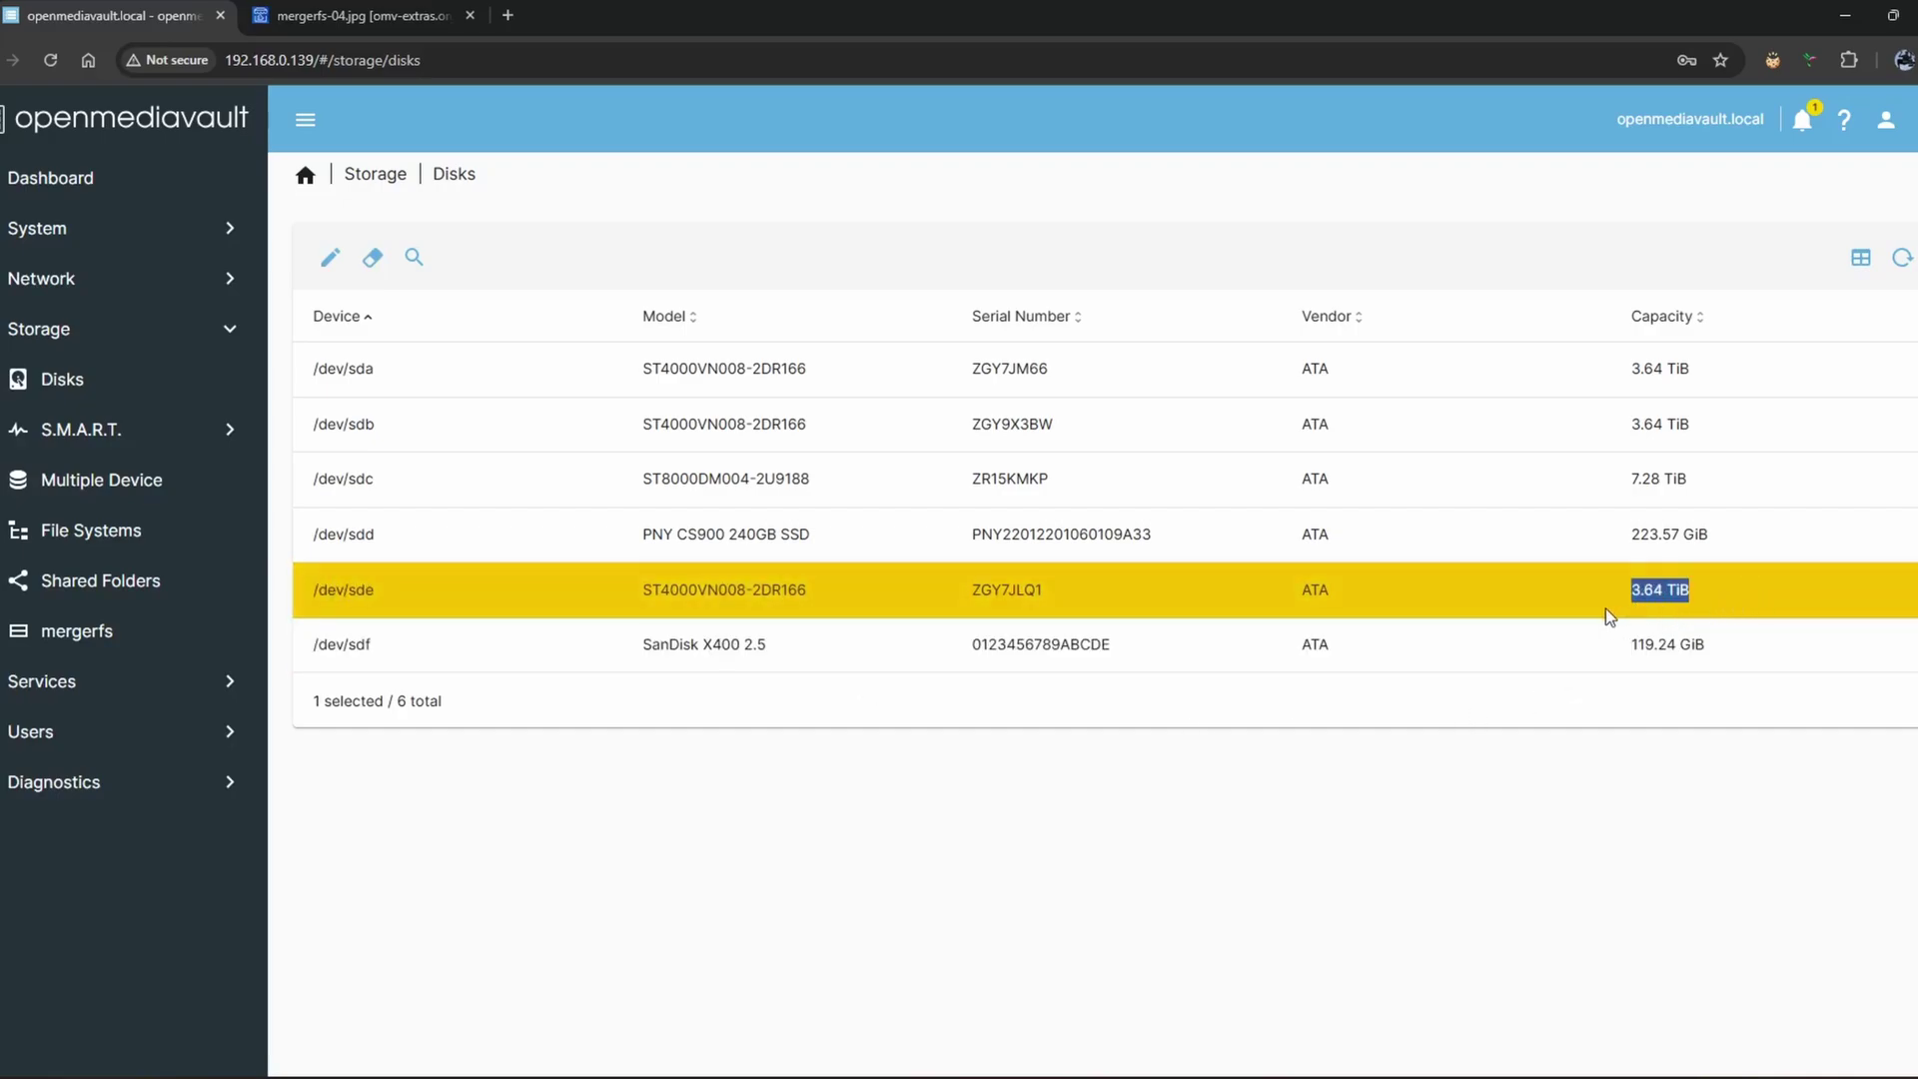
left_click(1732, 594)
triple_click(1681, 602)
left_click(1721, 599)
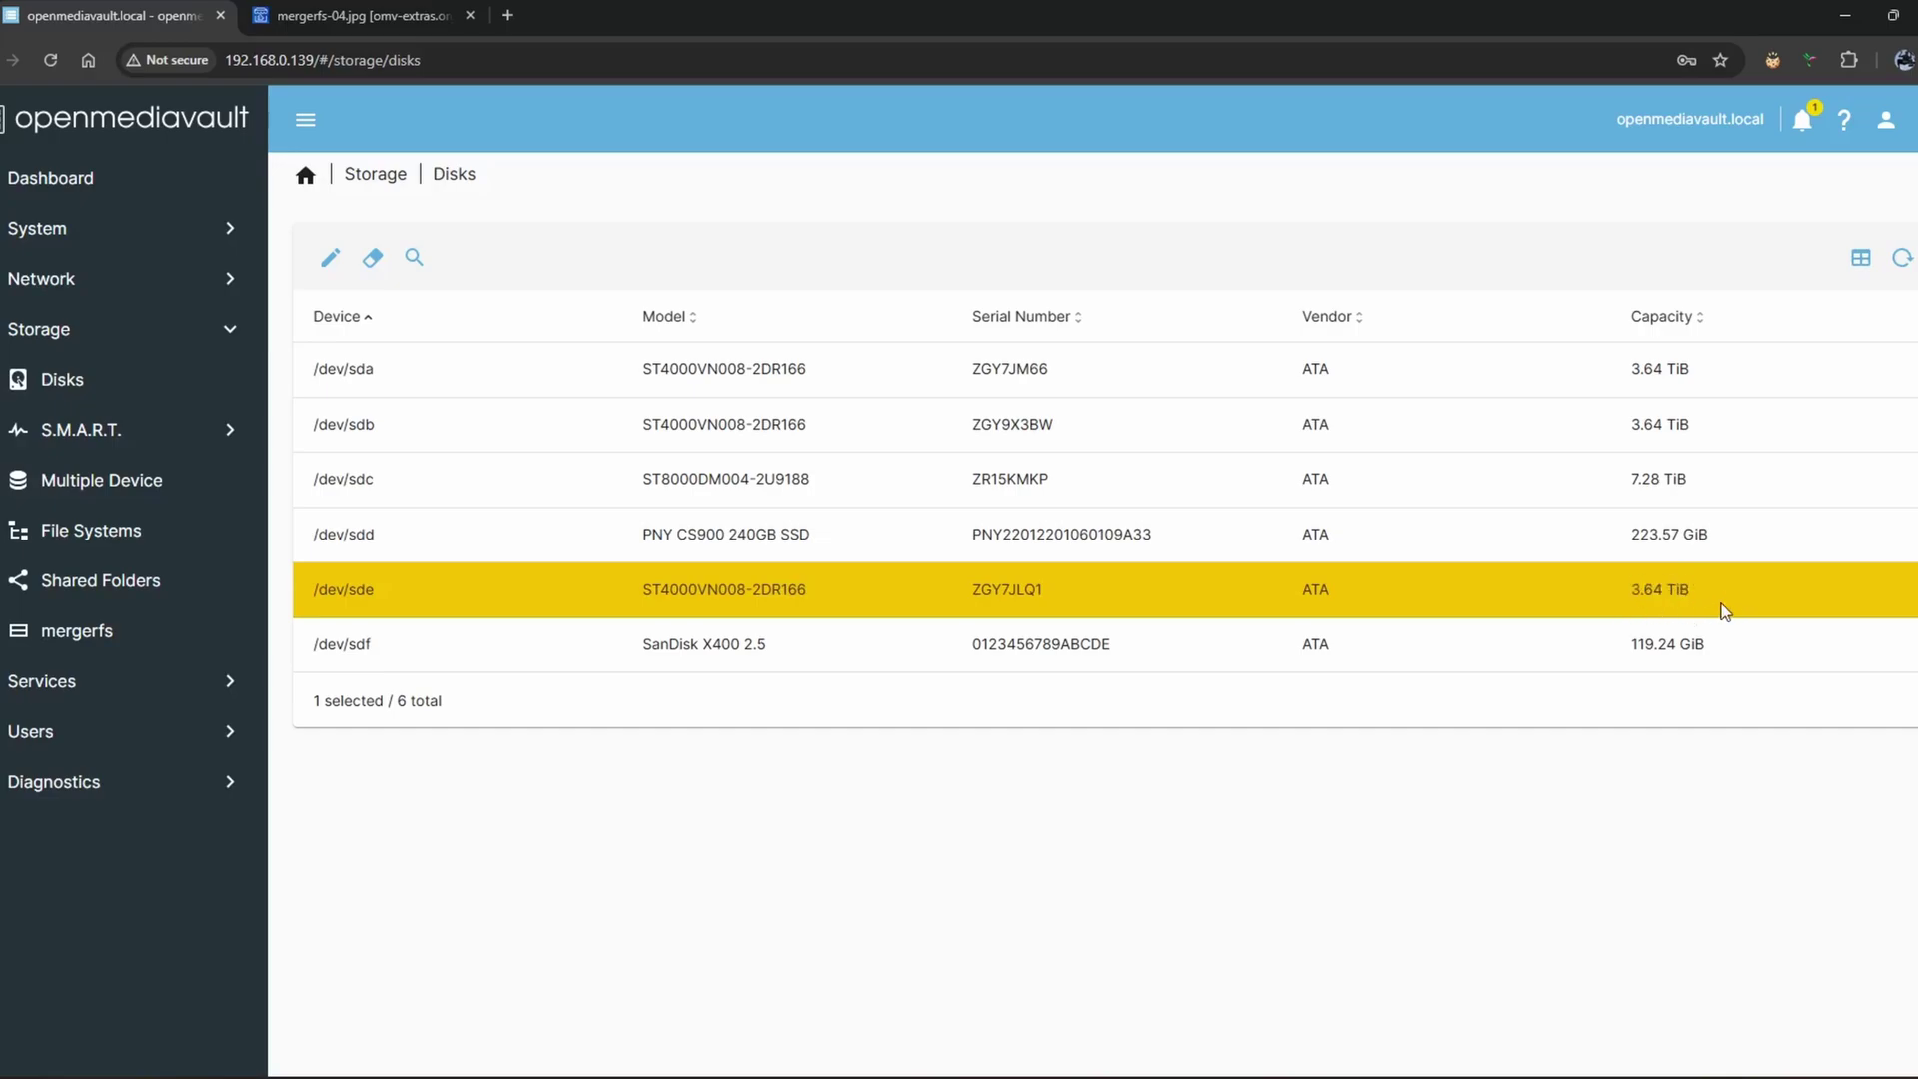
left_click(72, 484)
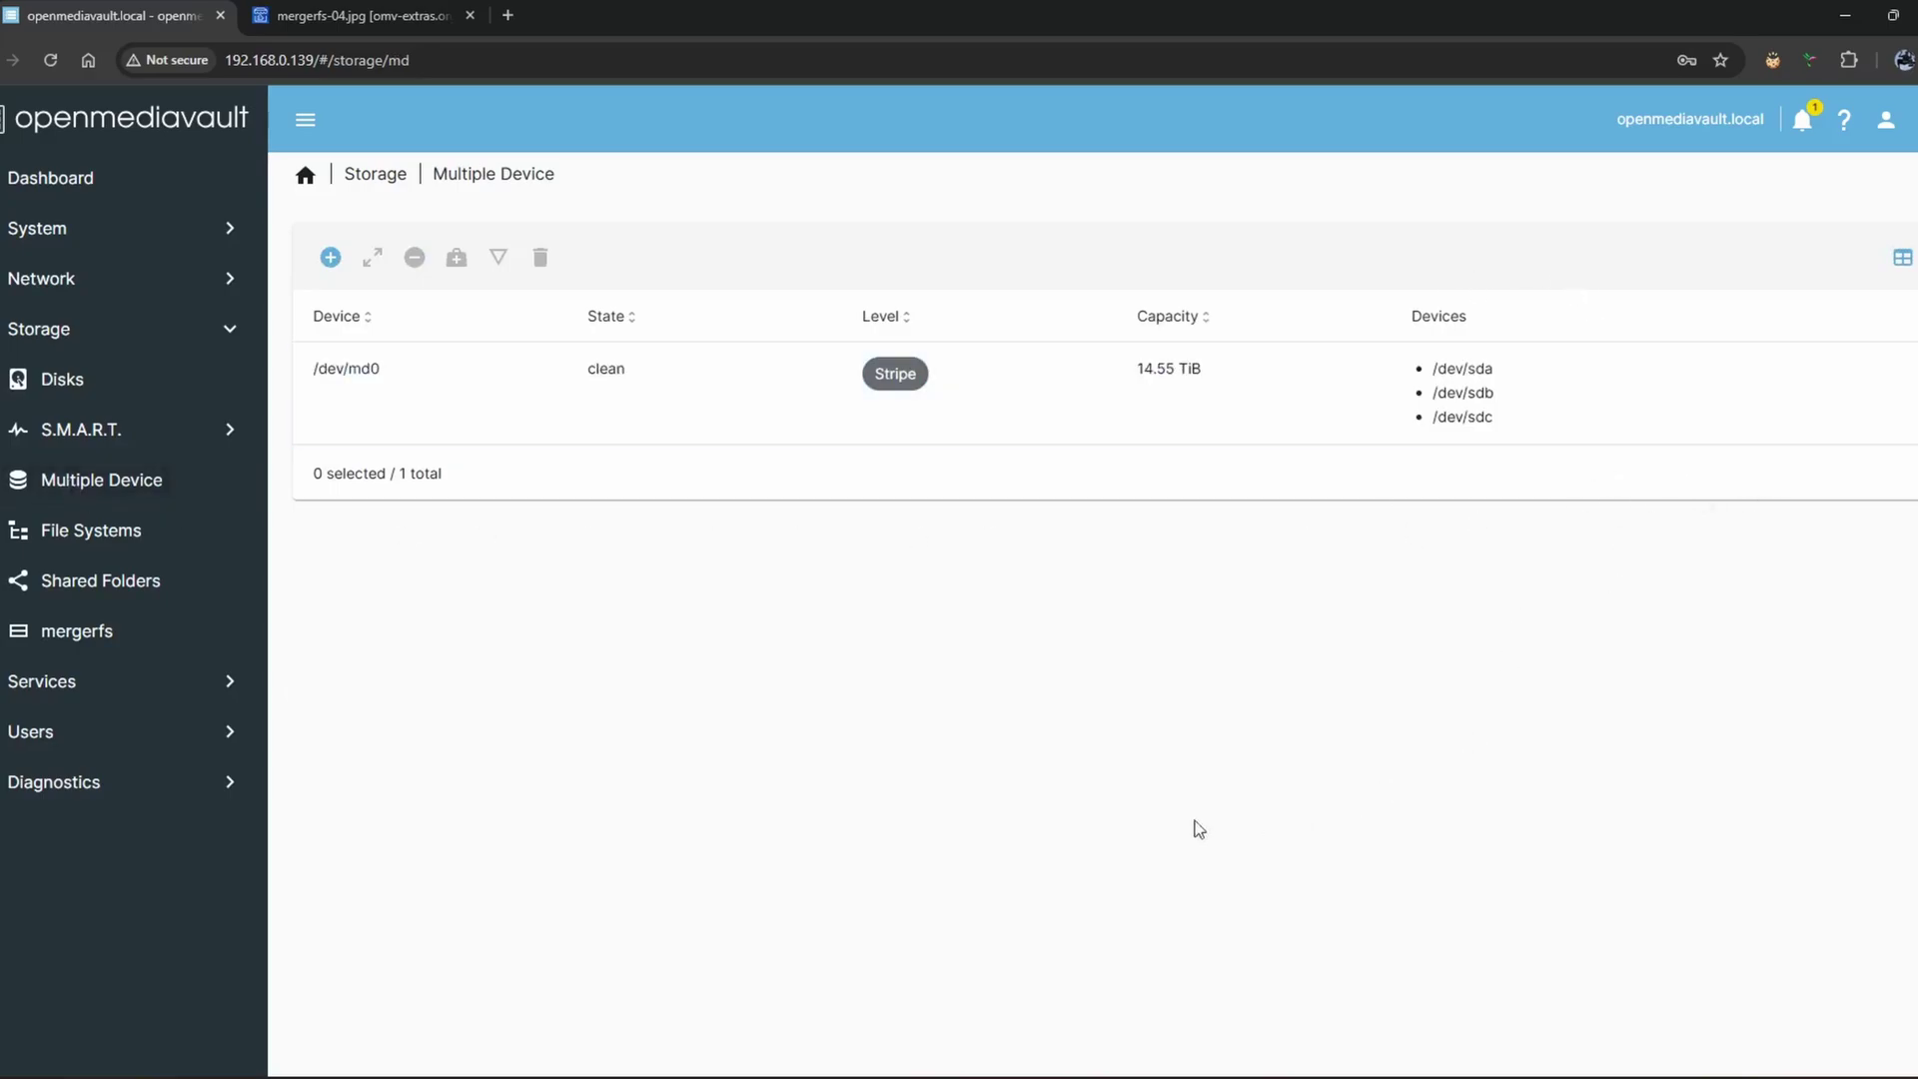
Step: Attempt an EXT4 file system, find no device available, and return to File Systems
left_click(117, 550)
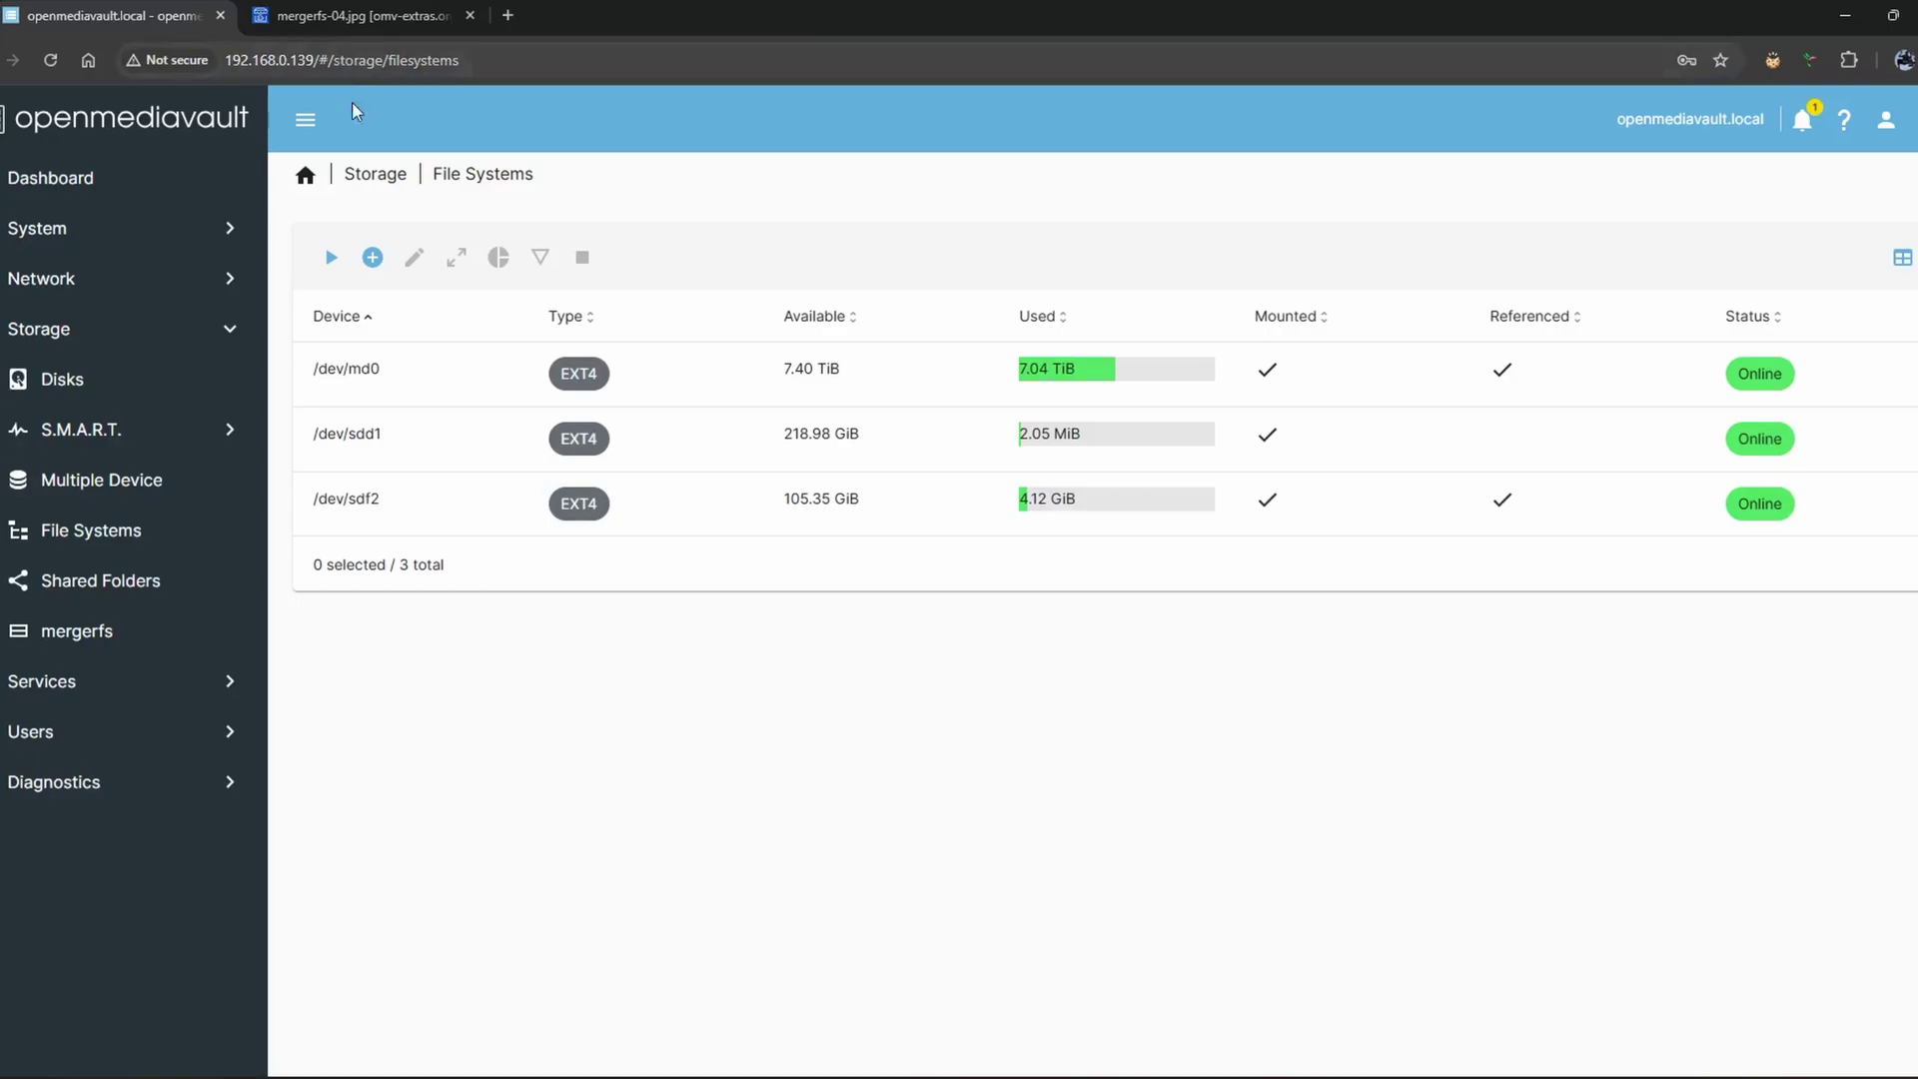
left_click(368, 260)
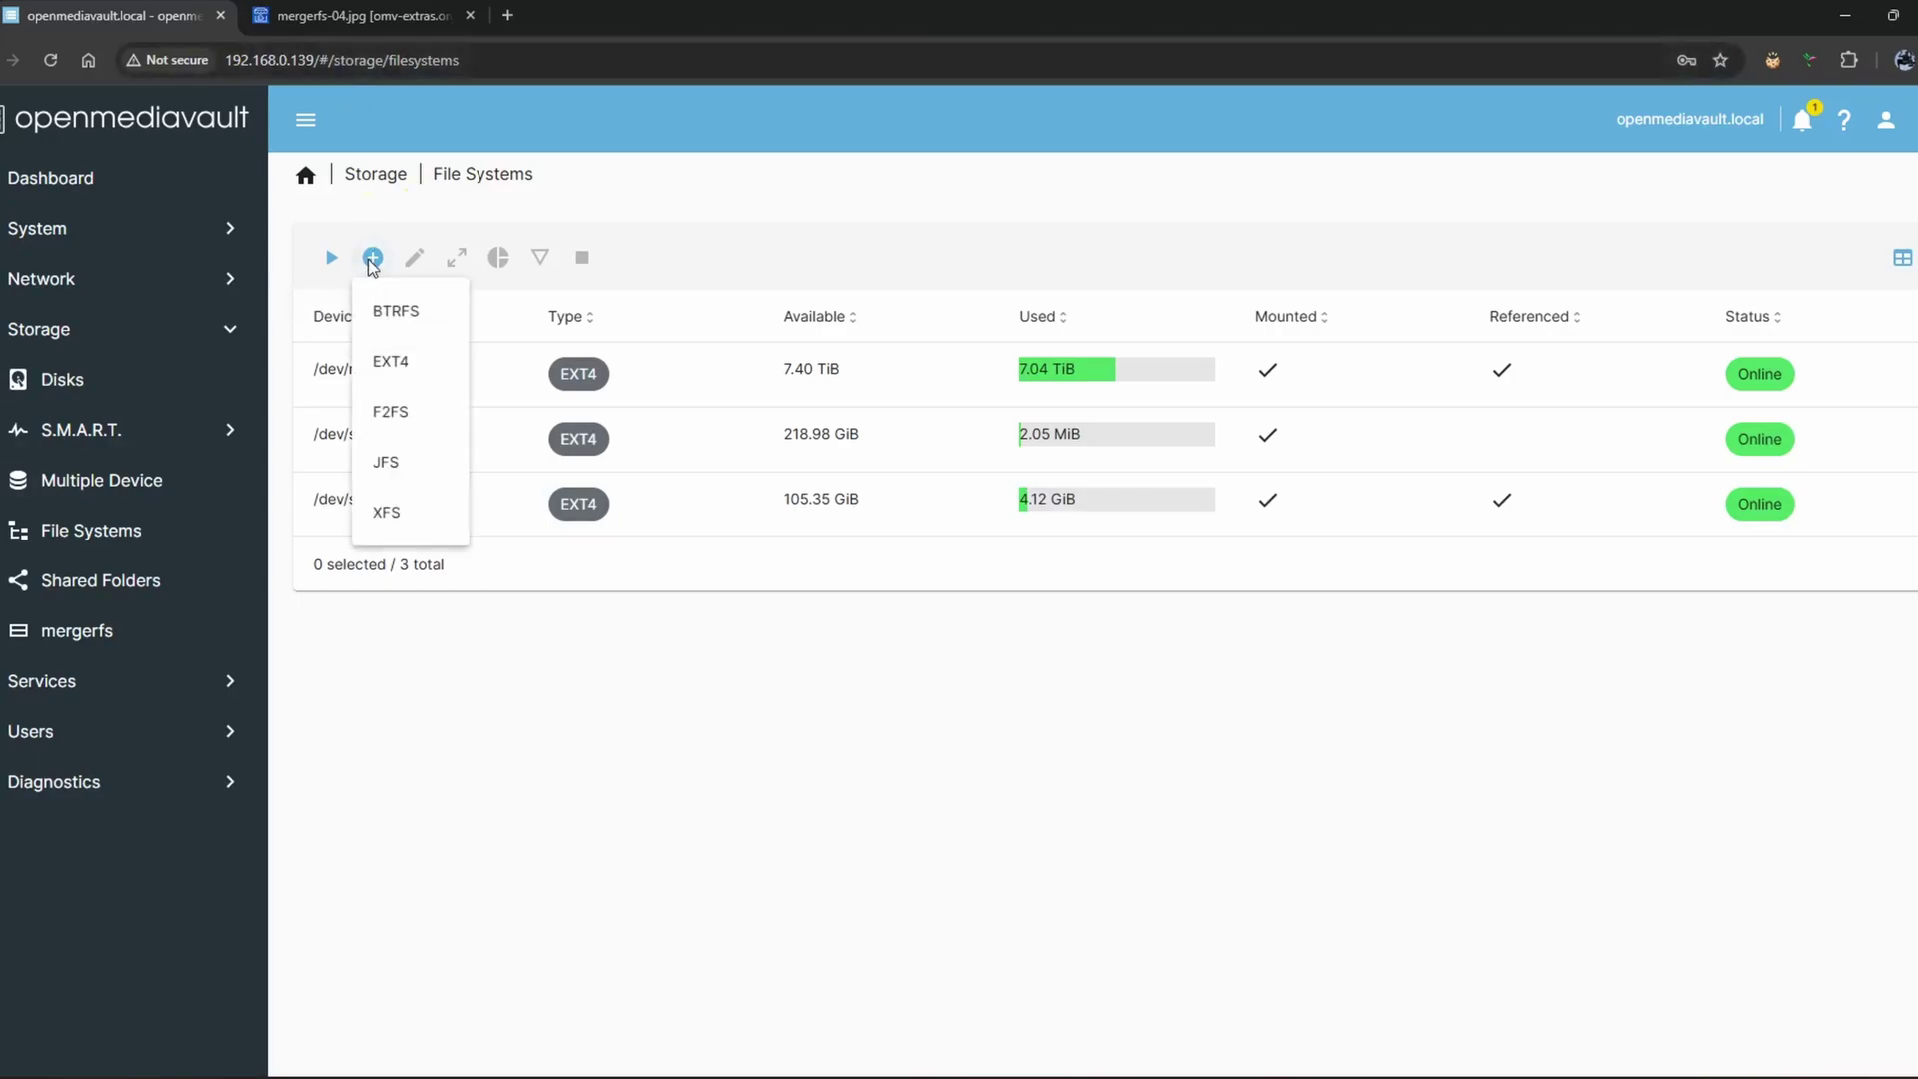
left_click(408, 365)
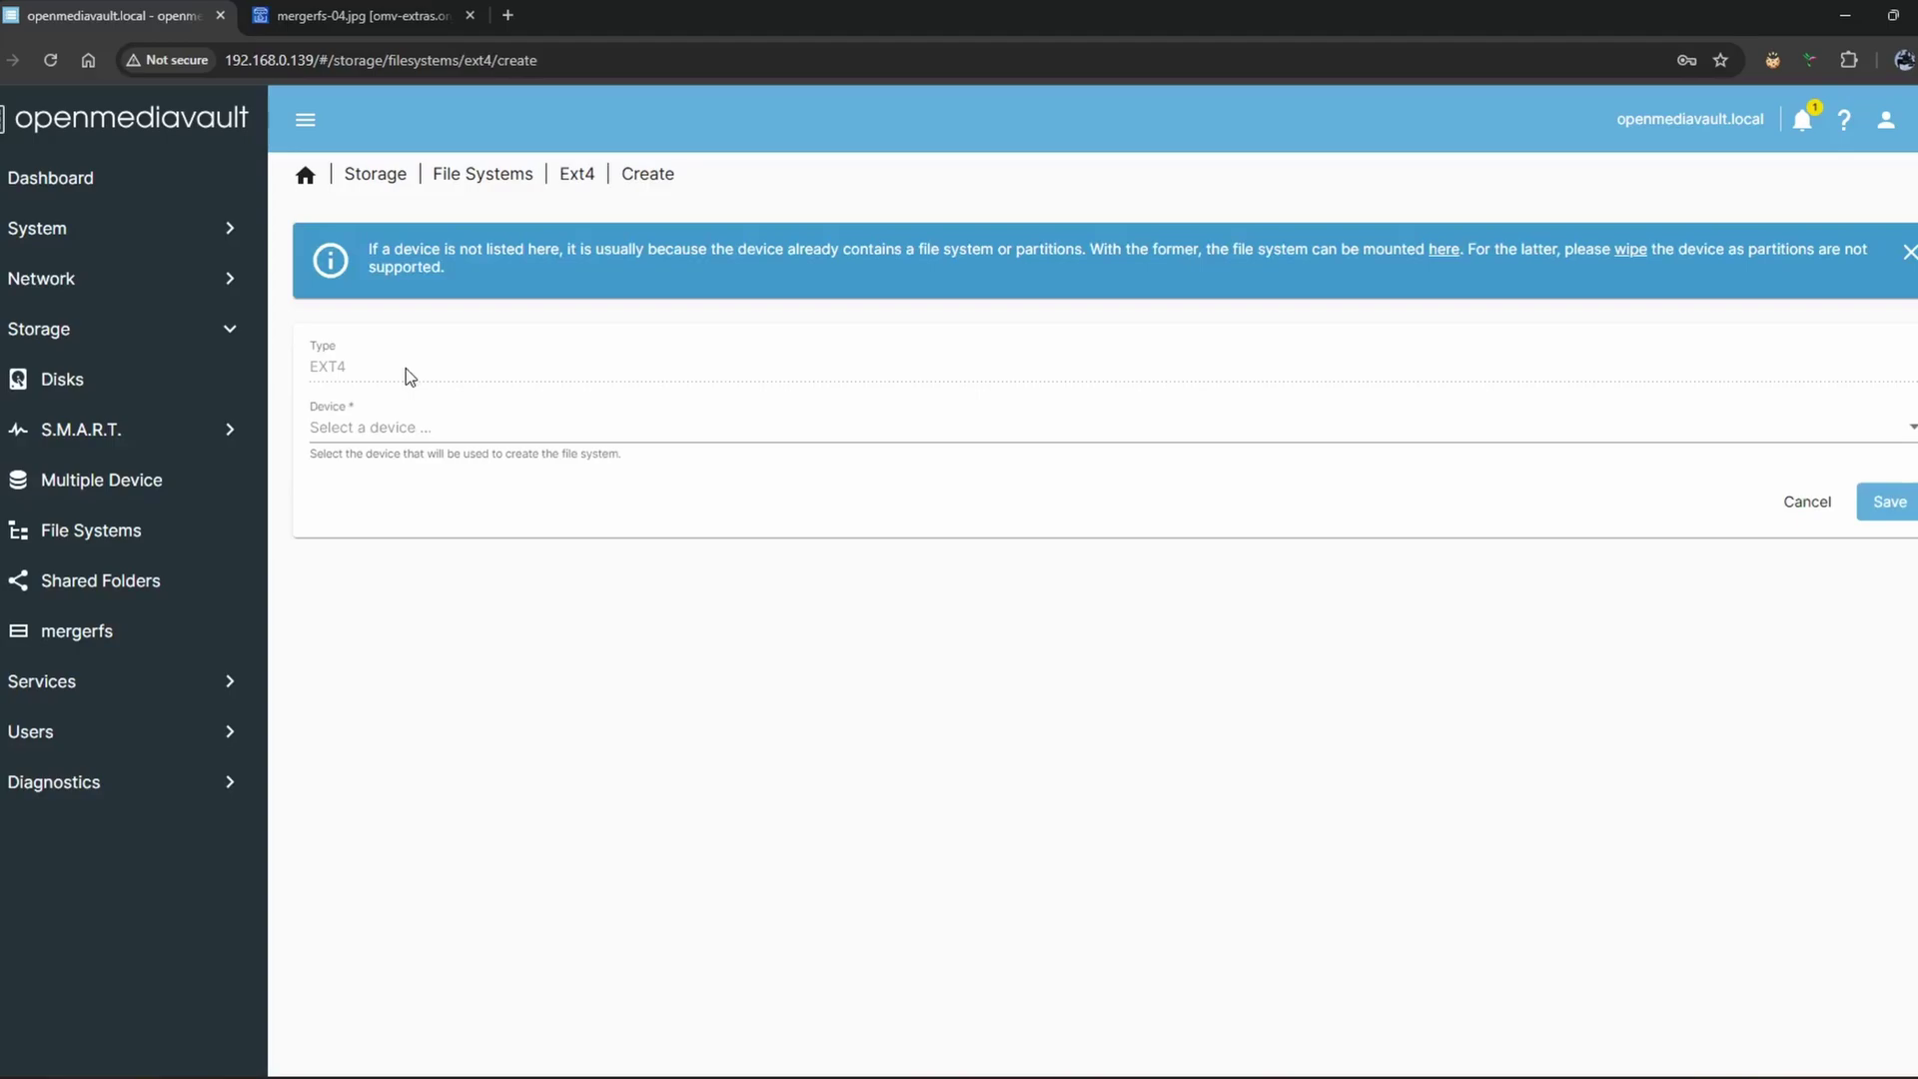
left_click(407, 430)
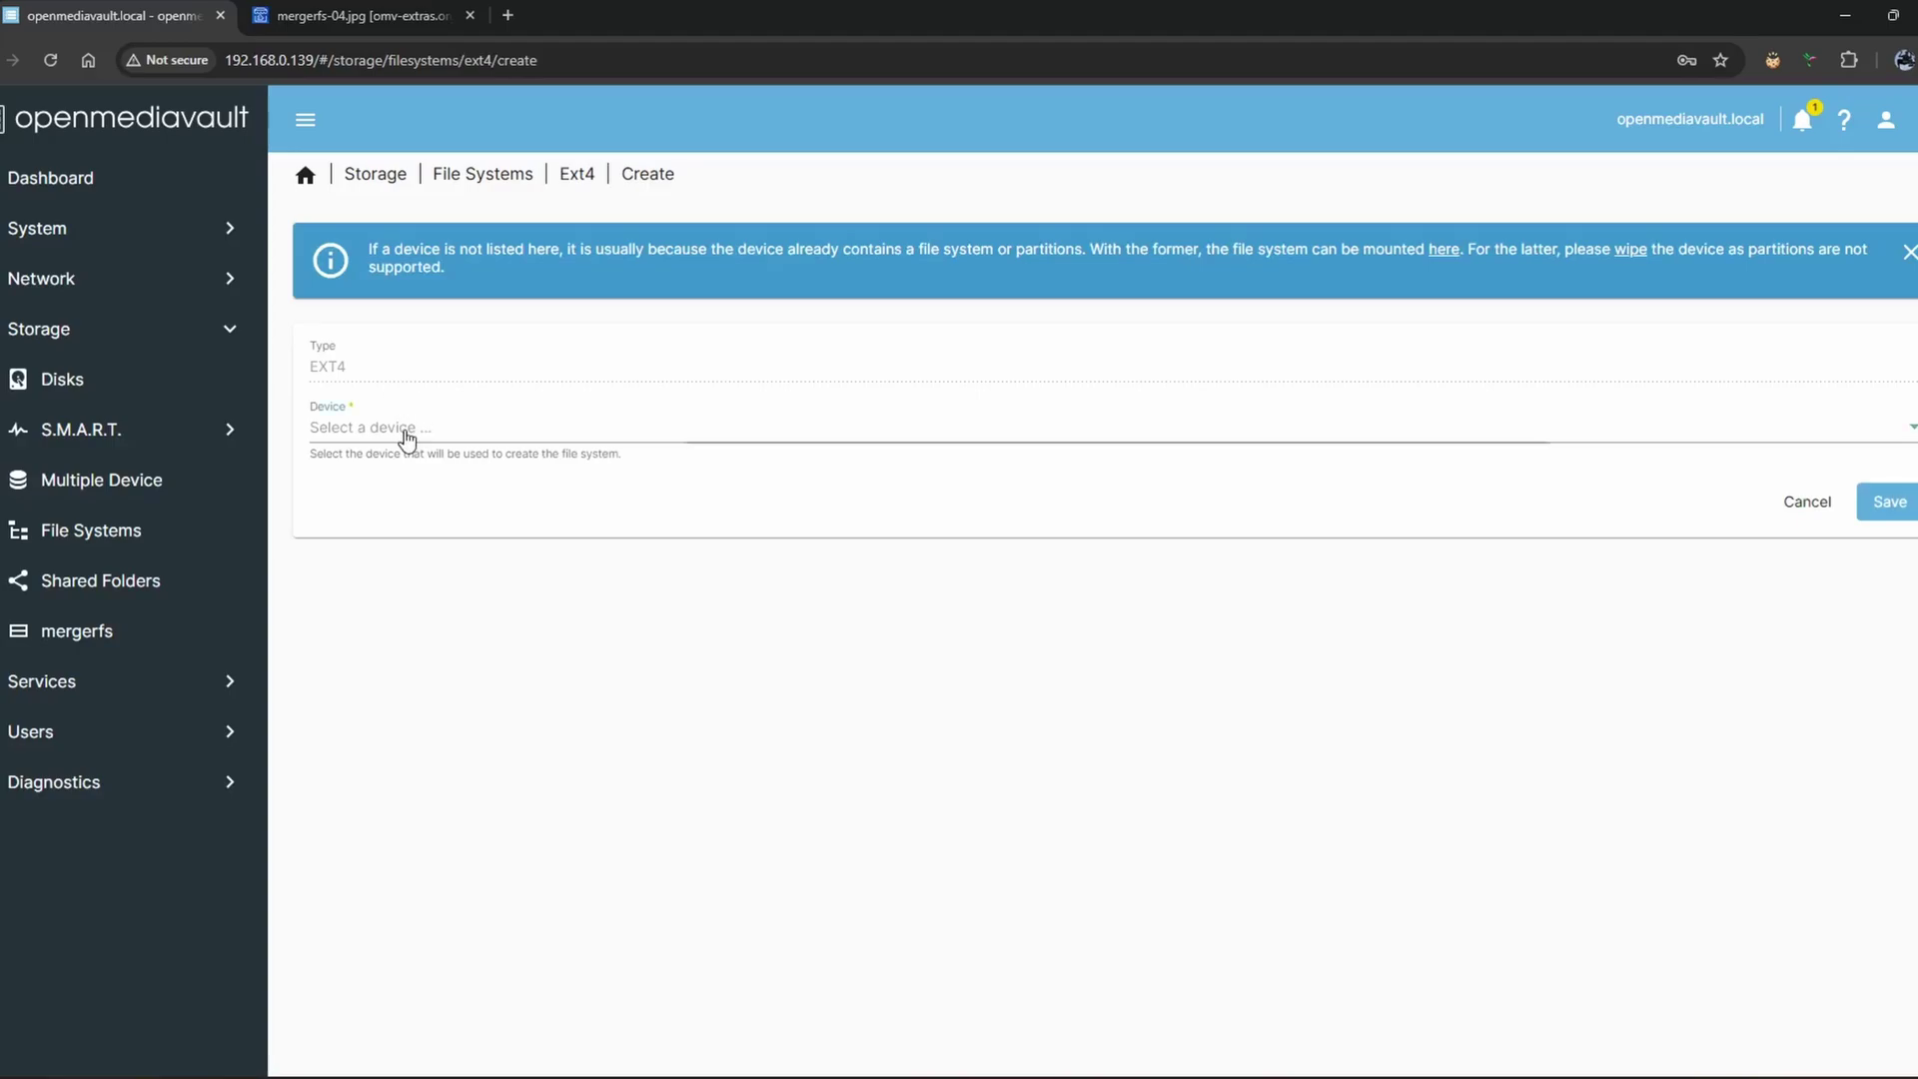
left_click(437, 445)
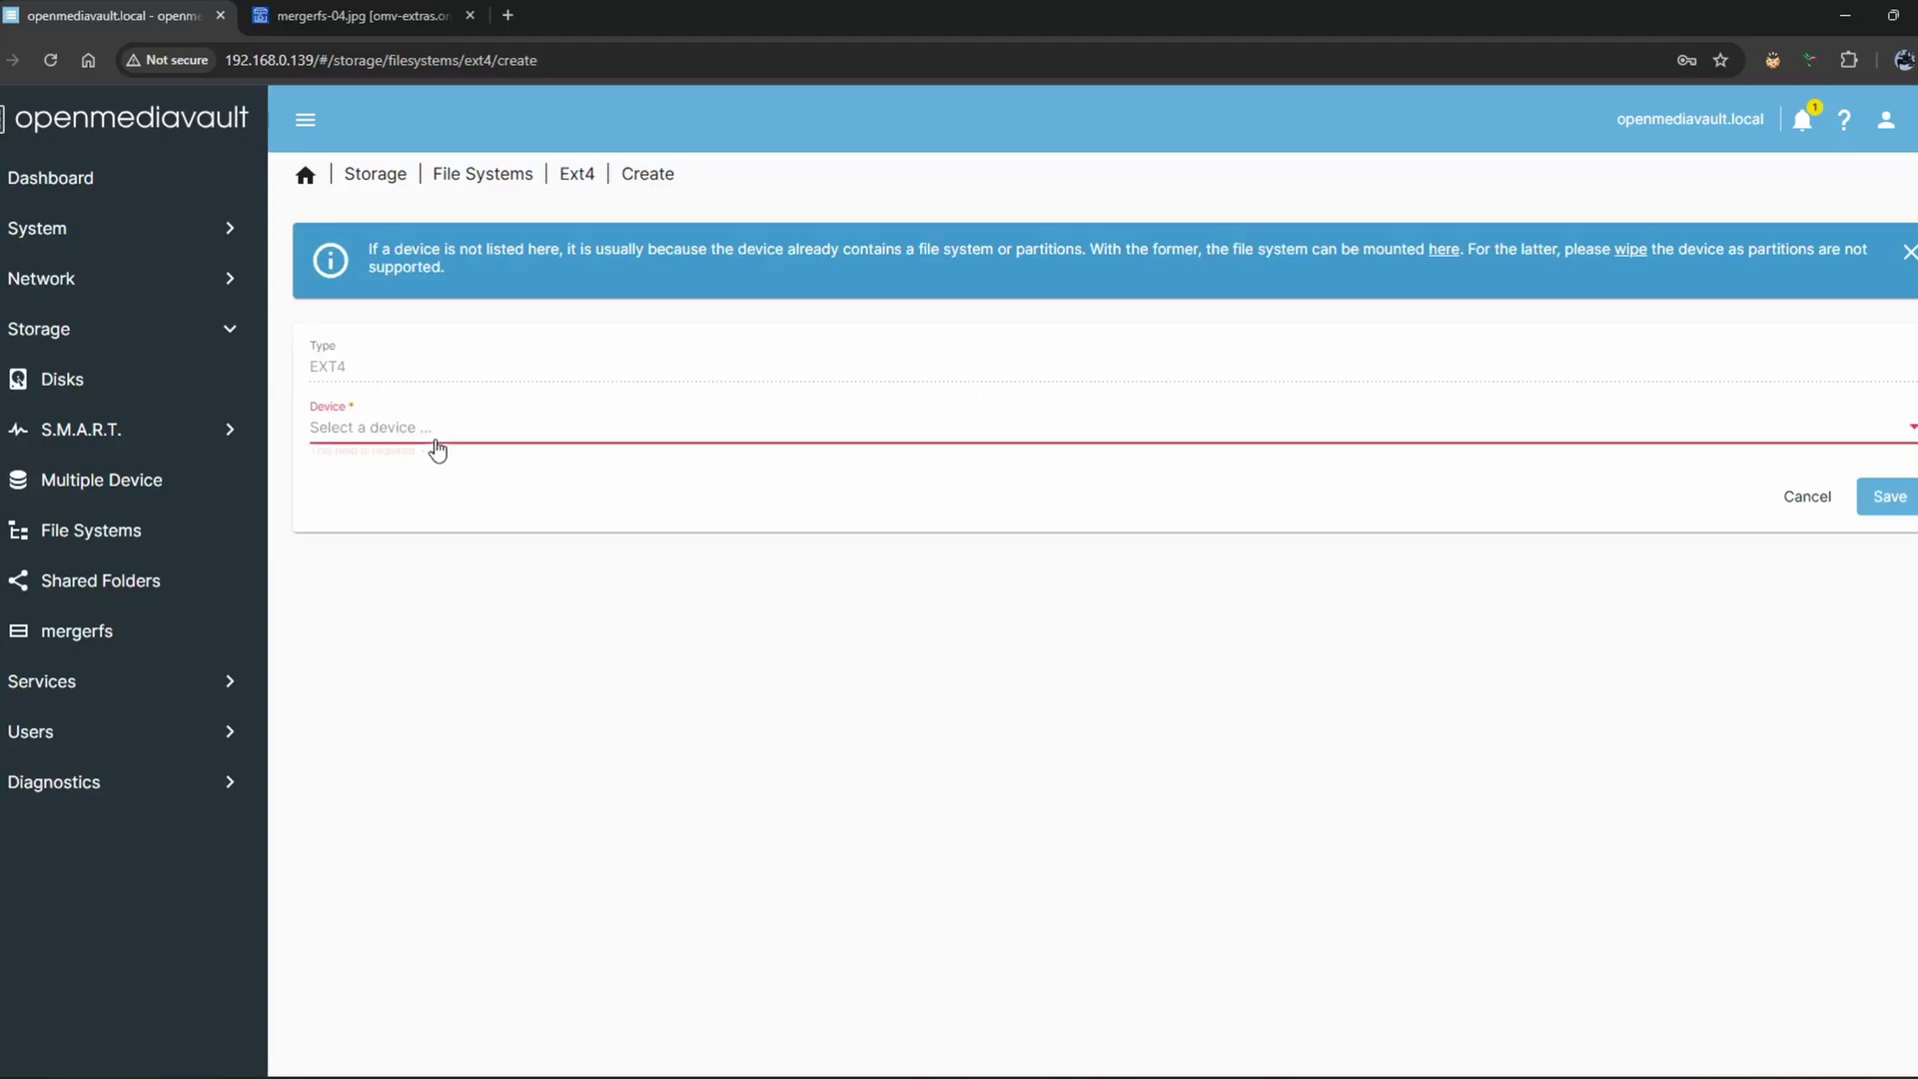
double_click(520, 436)
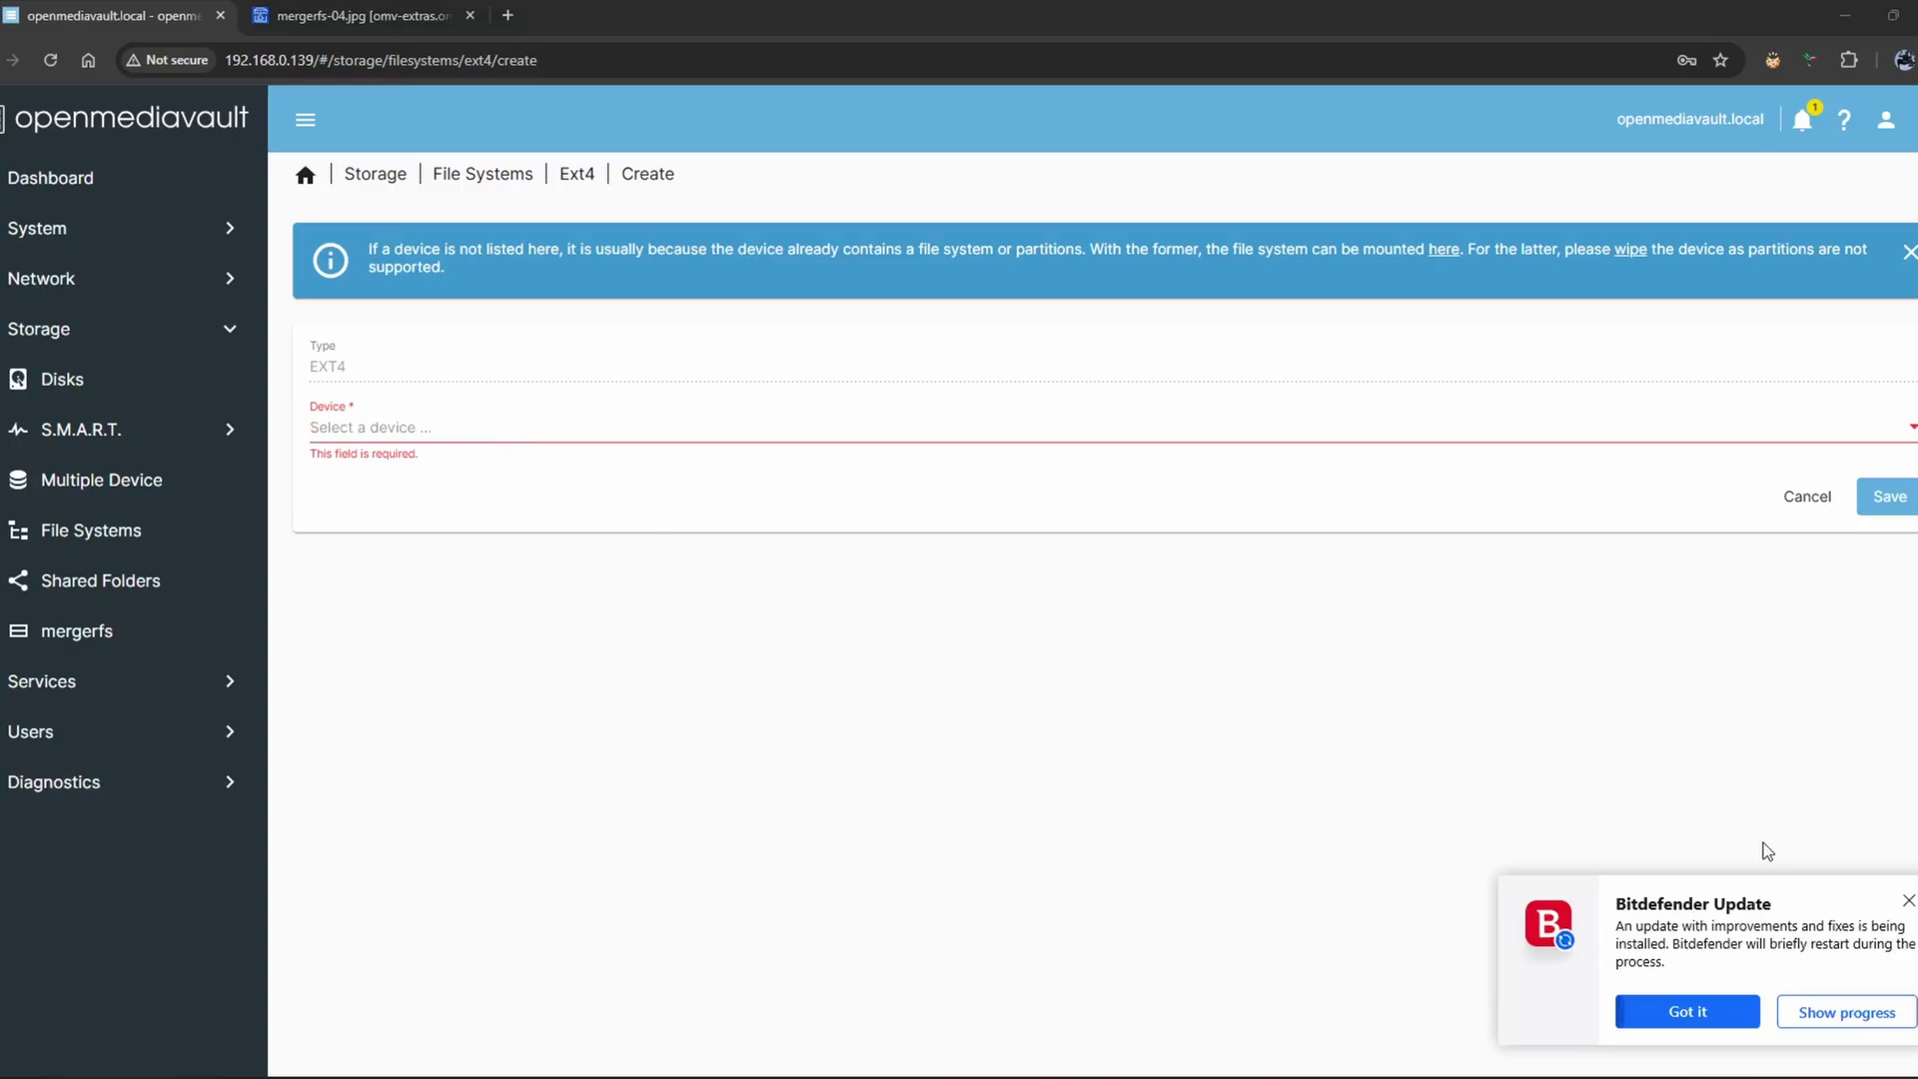
left_click(1908, 900)
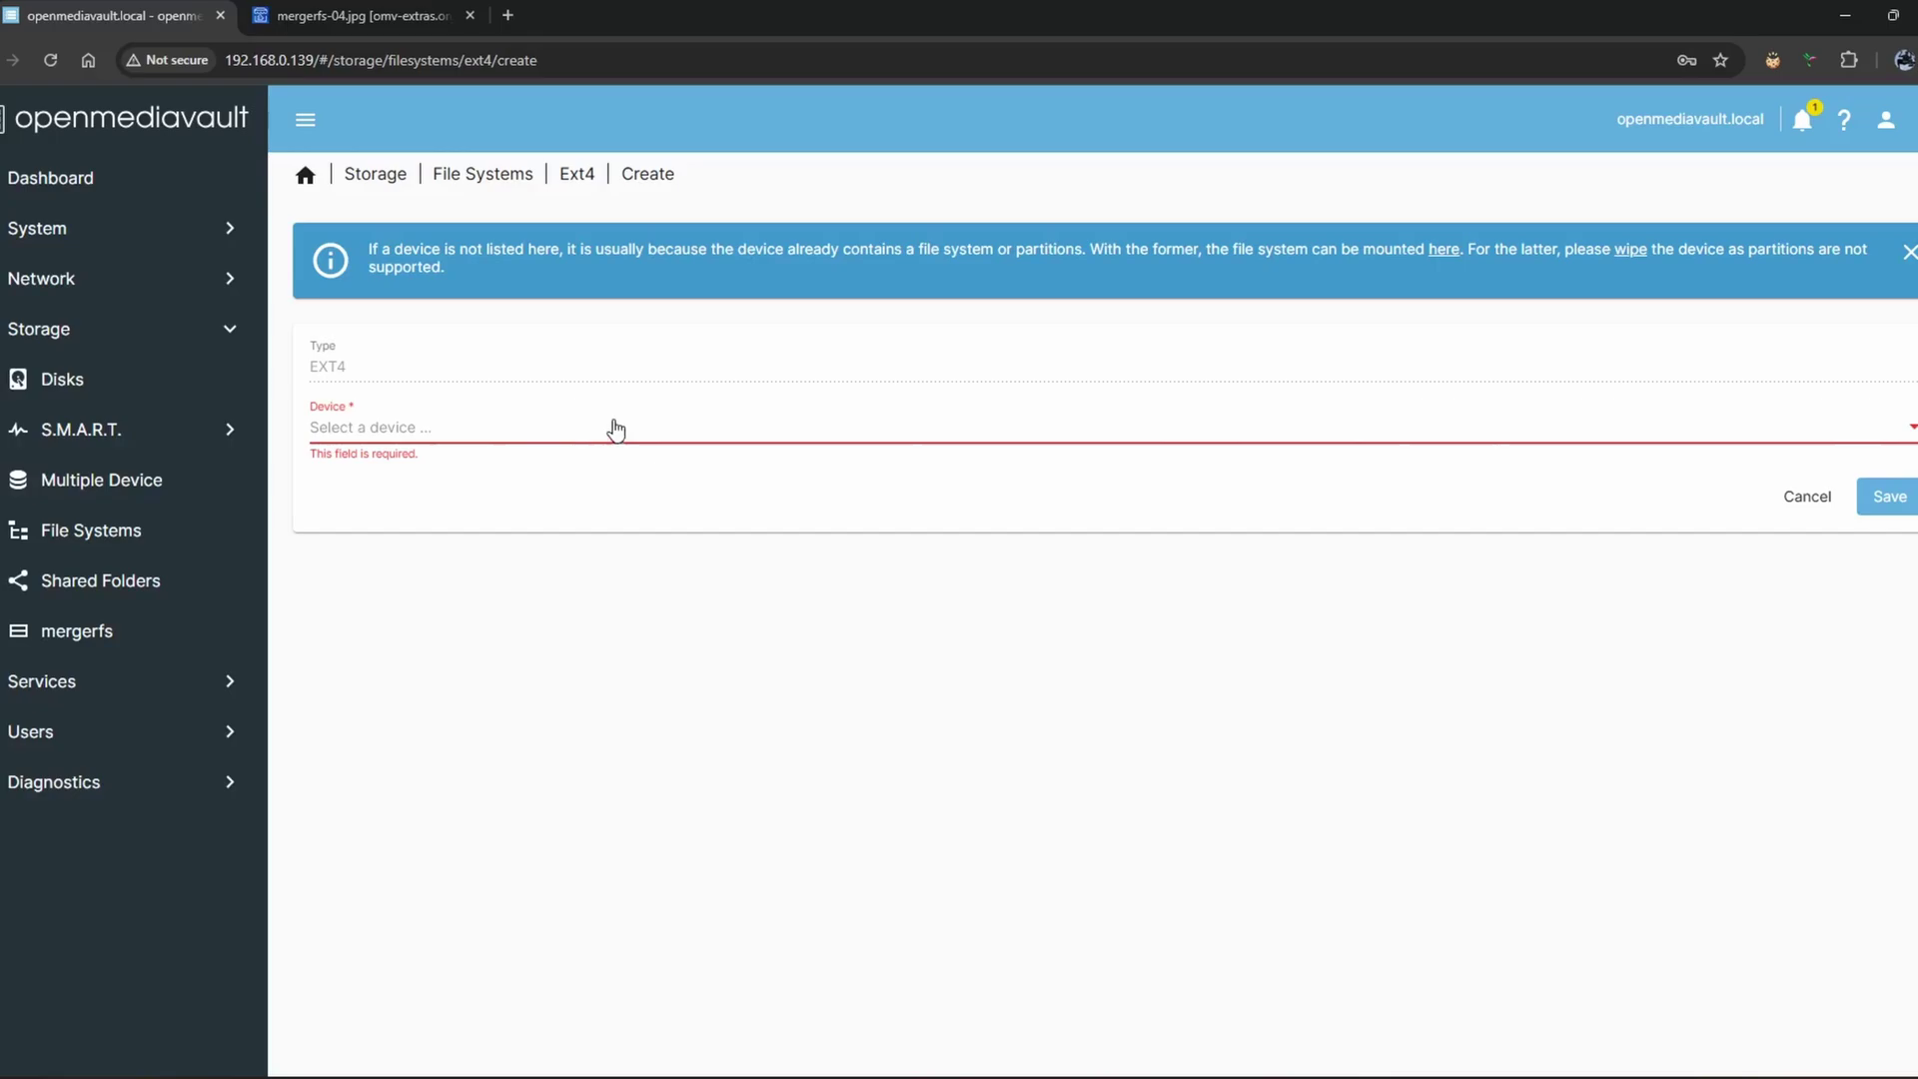
left_click(94, 532)
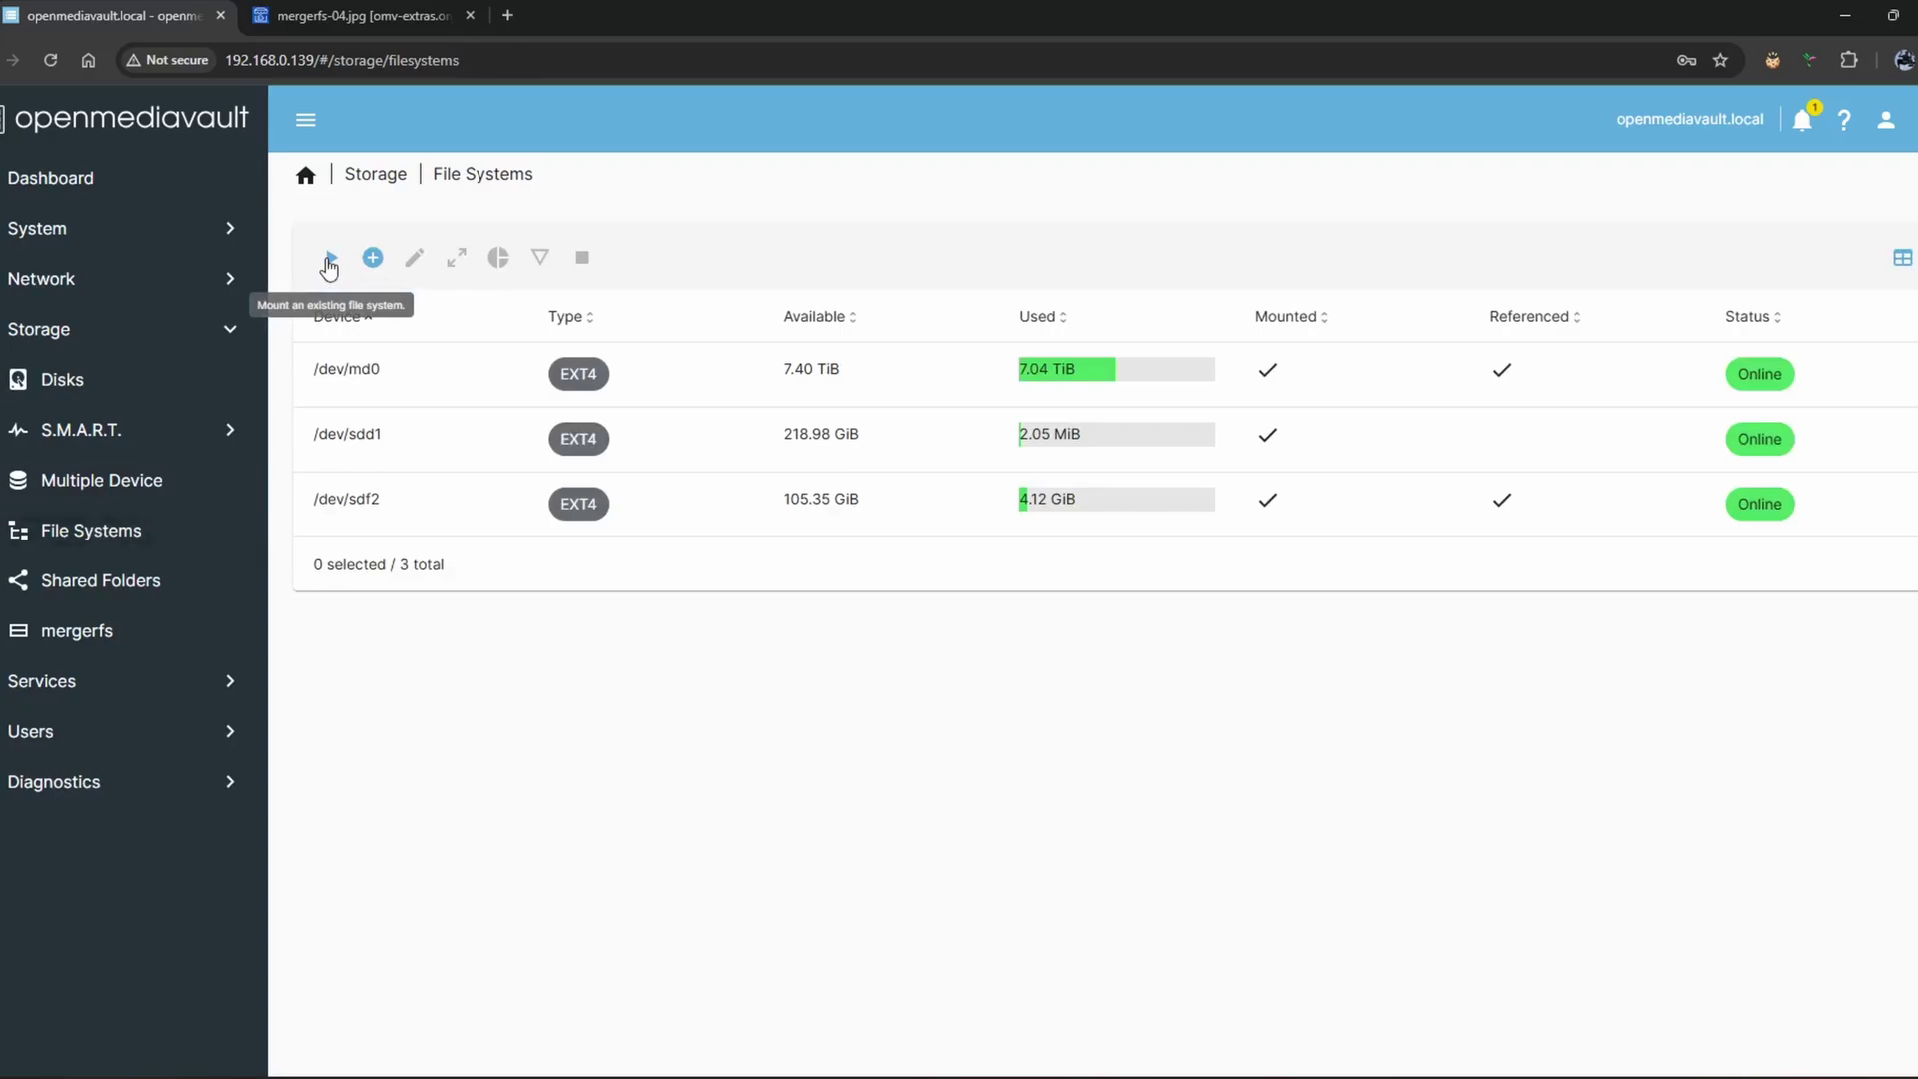
Step: Mount the existing /dev/sde1 EXT4 file system (3.63 TiB) and save it
left_click(328, 262)
left_click(406, 268)
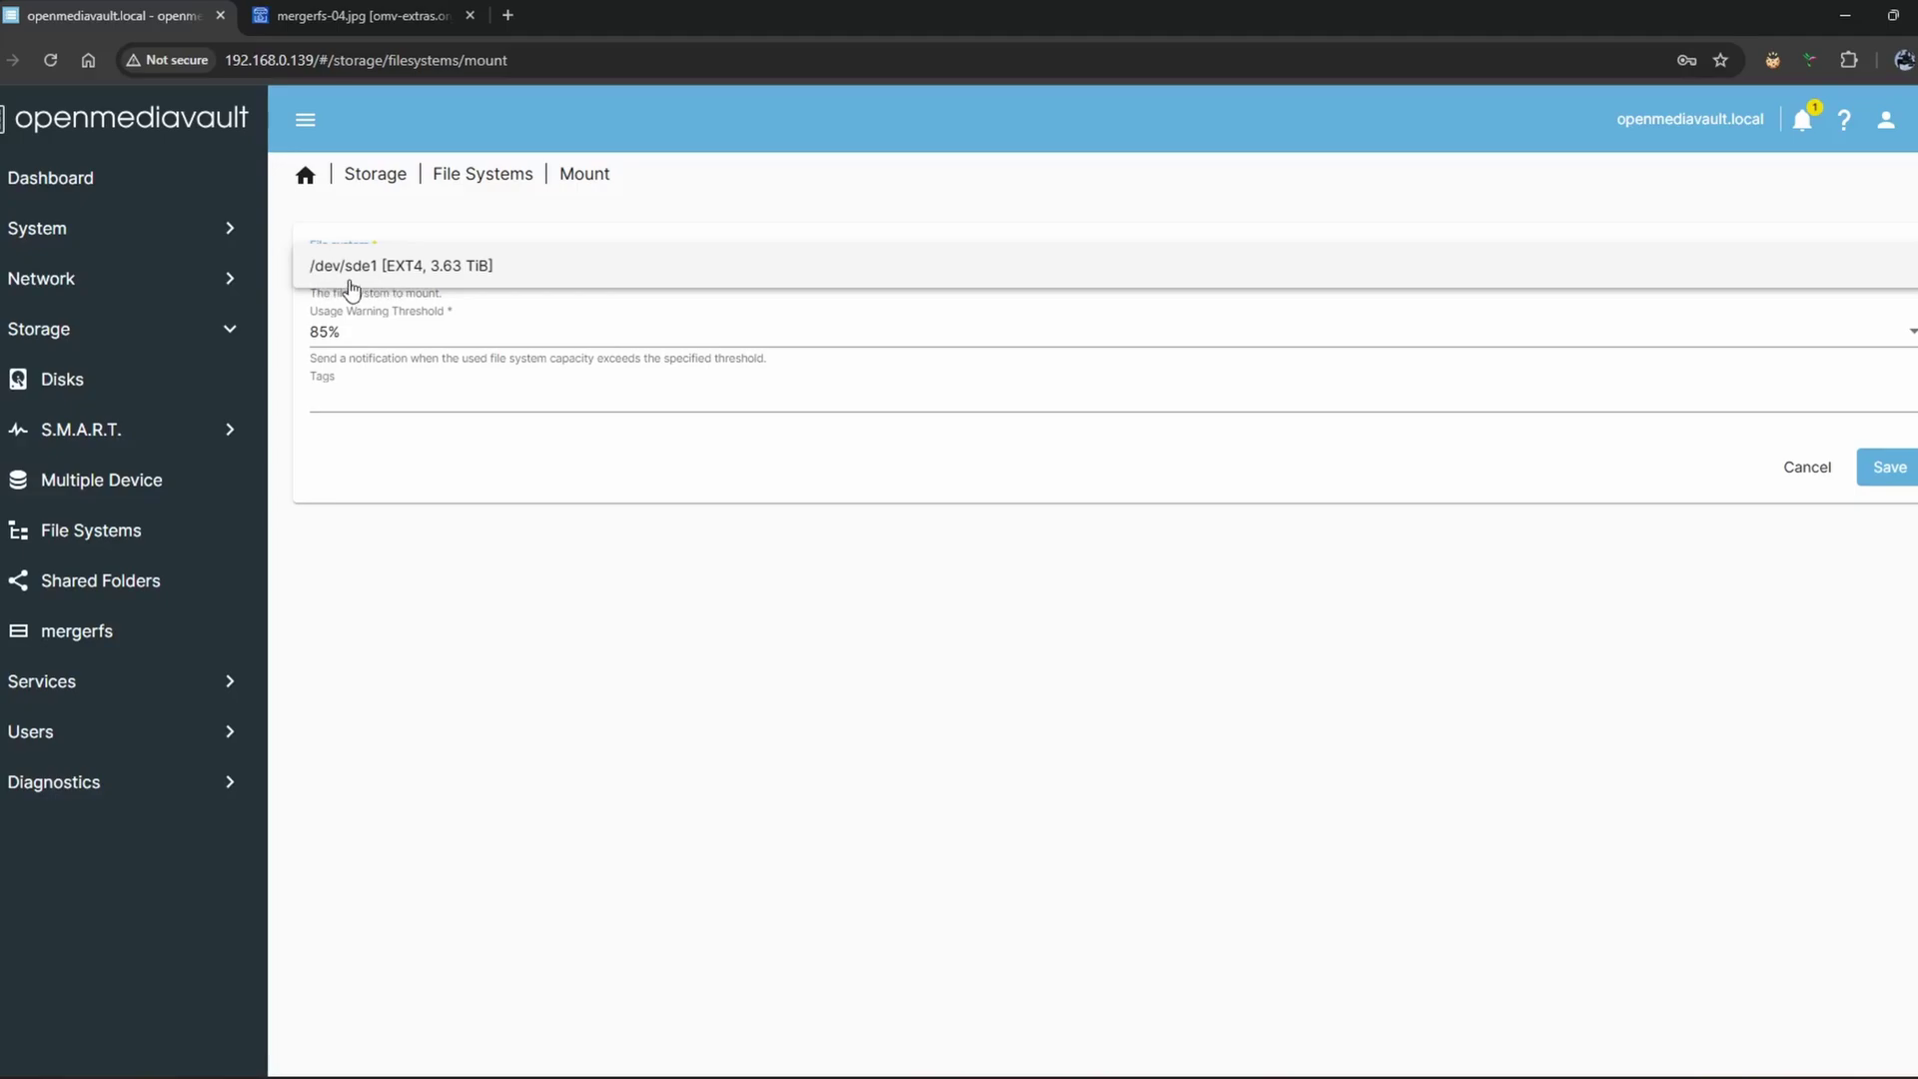
left_click(384, 285)
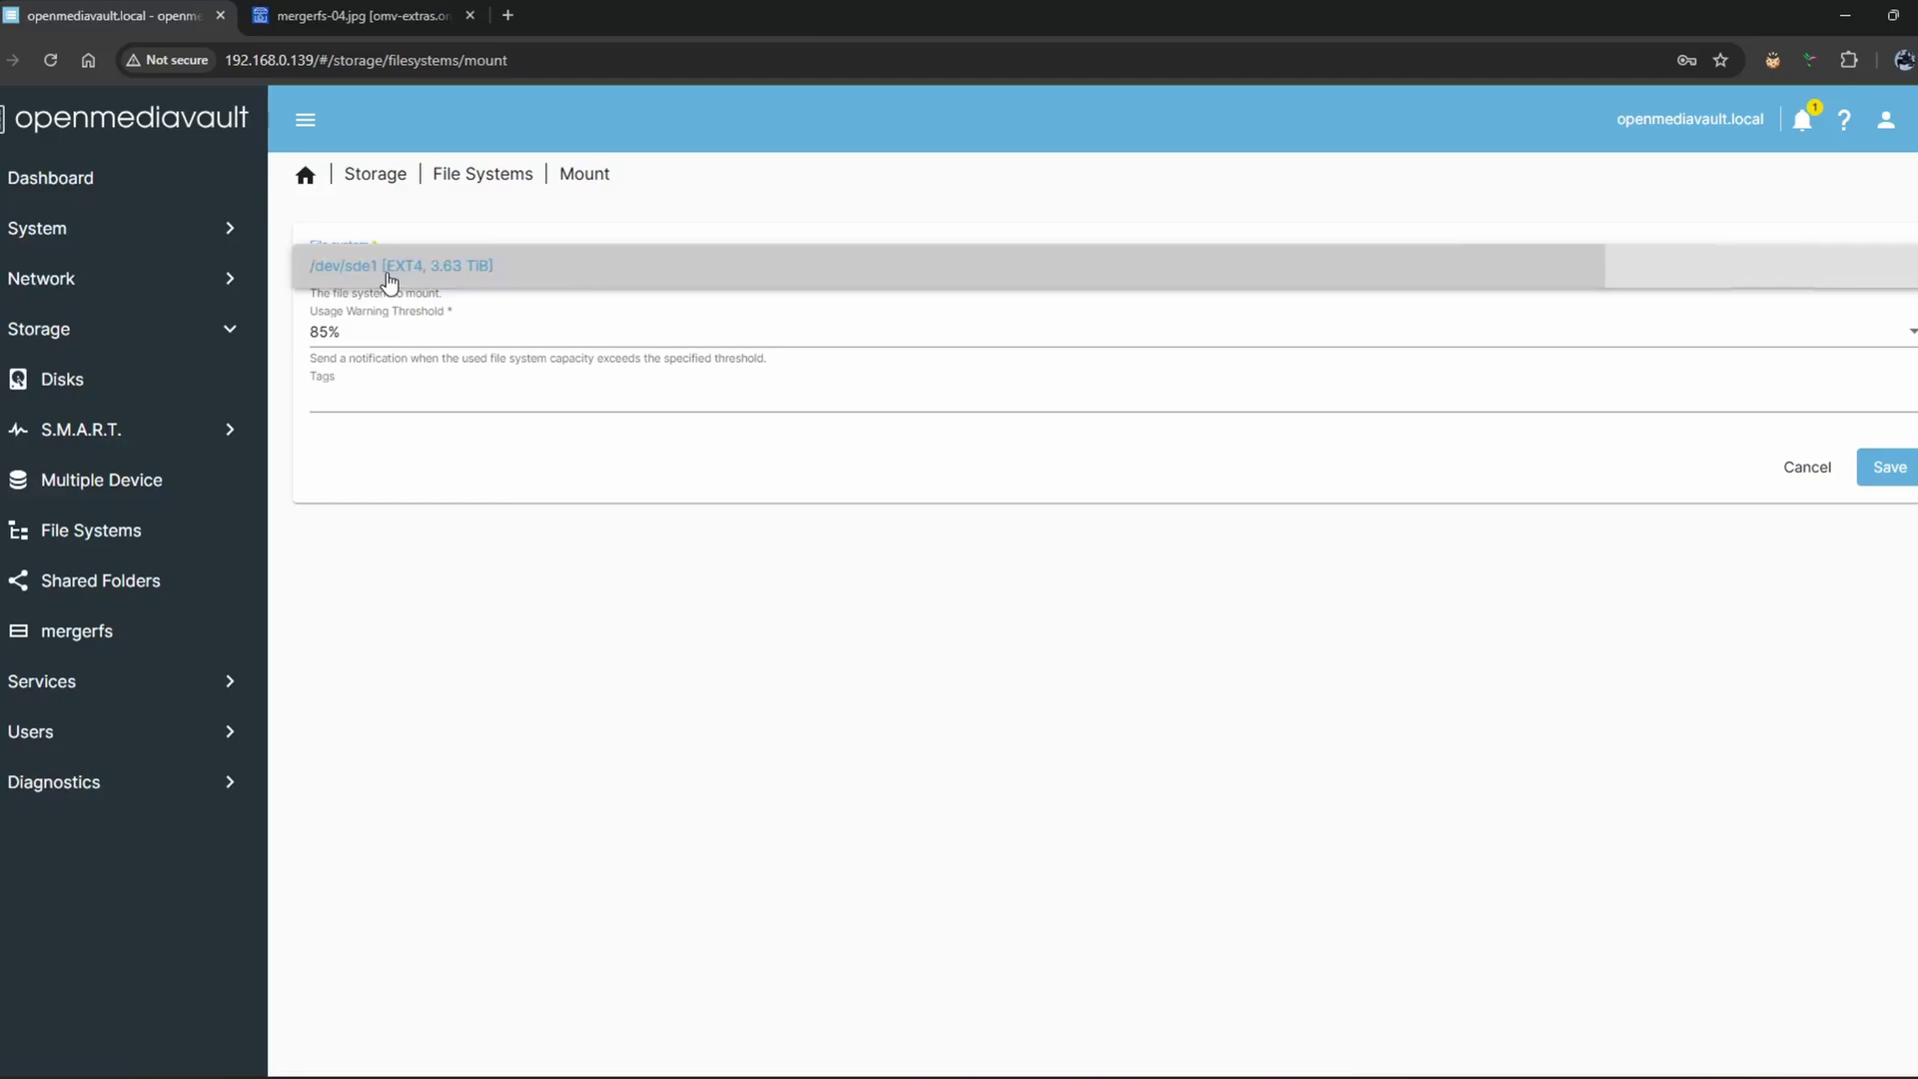
left_click(1889, 470)
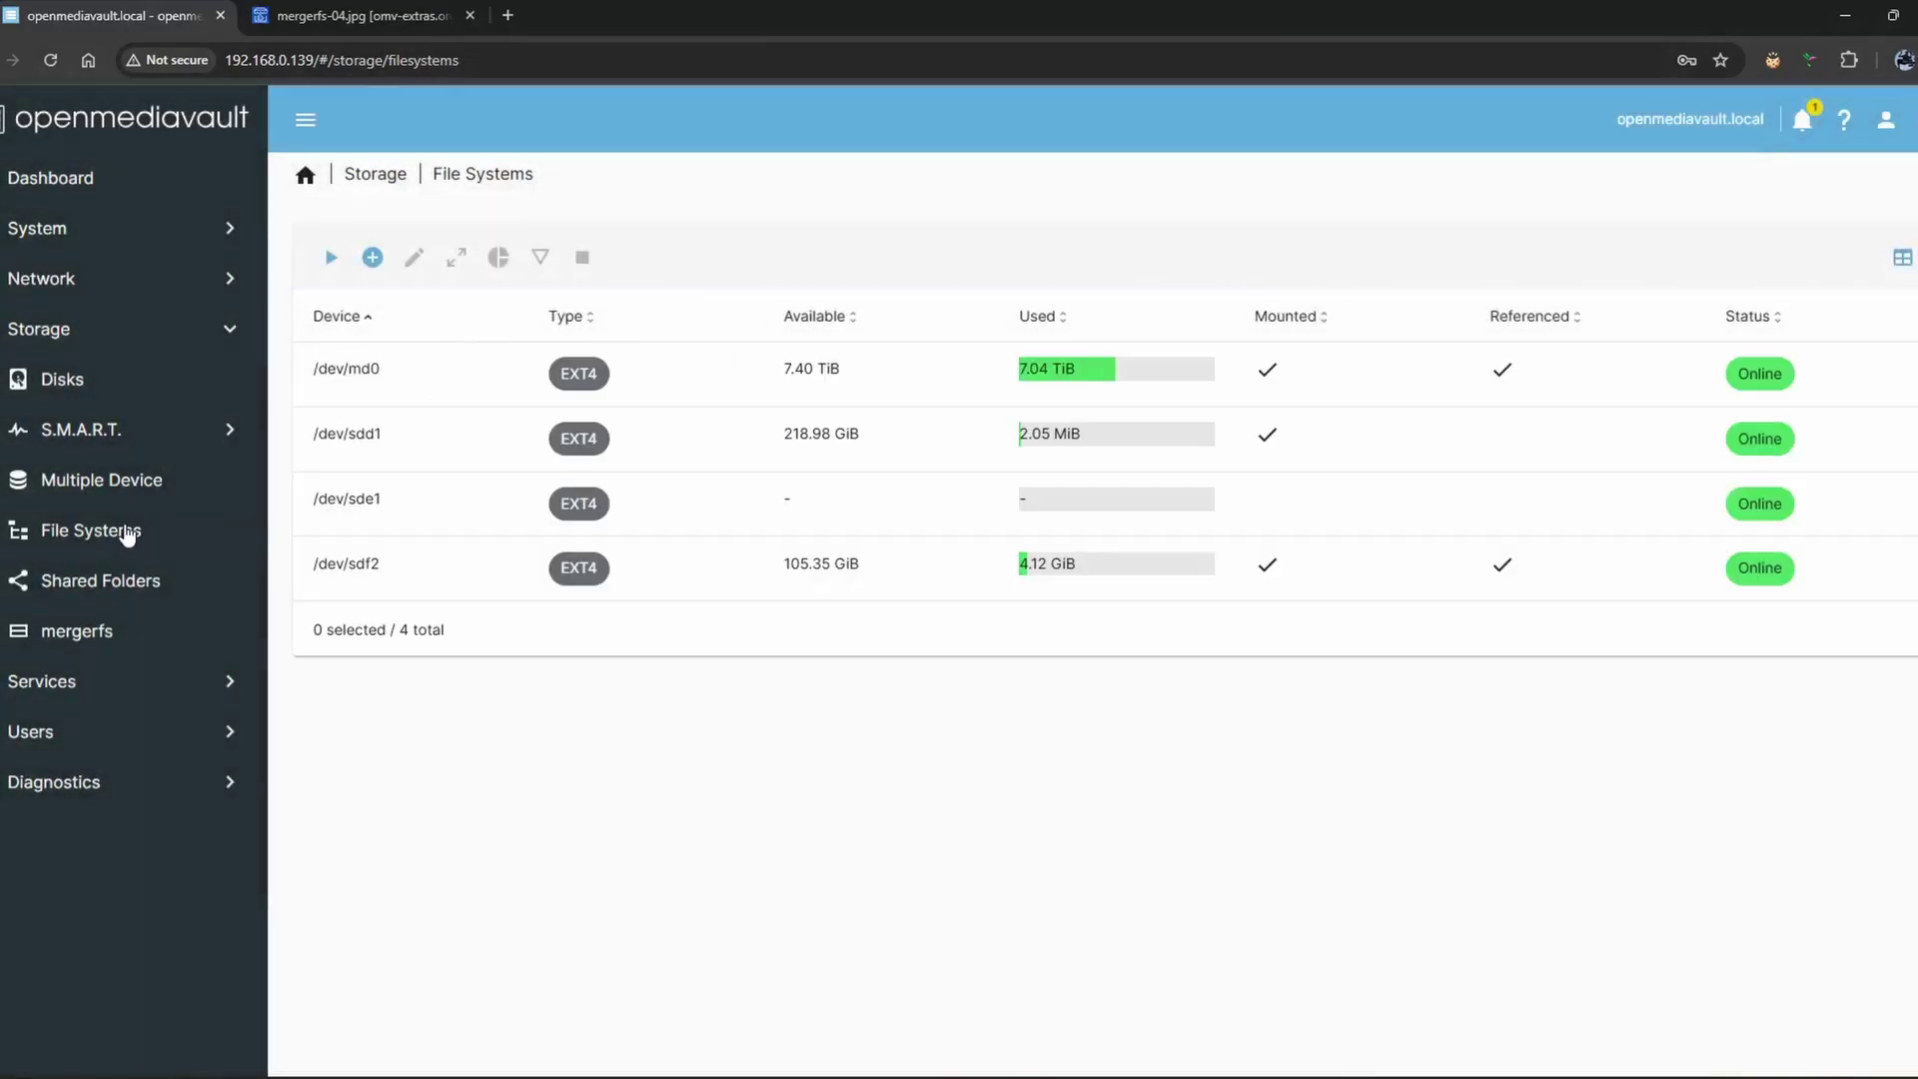
left_click_drag(388, 505, 346, 500)
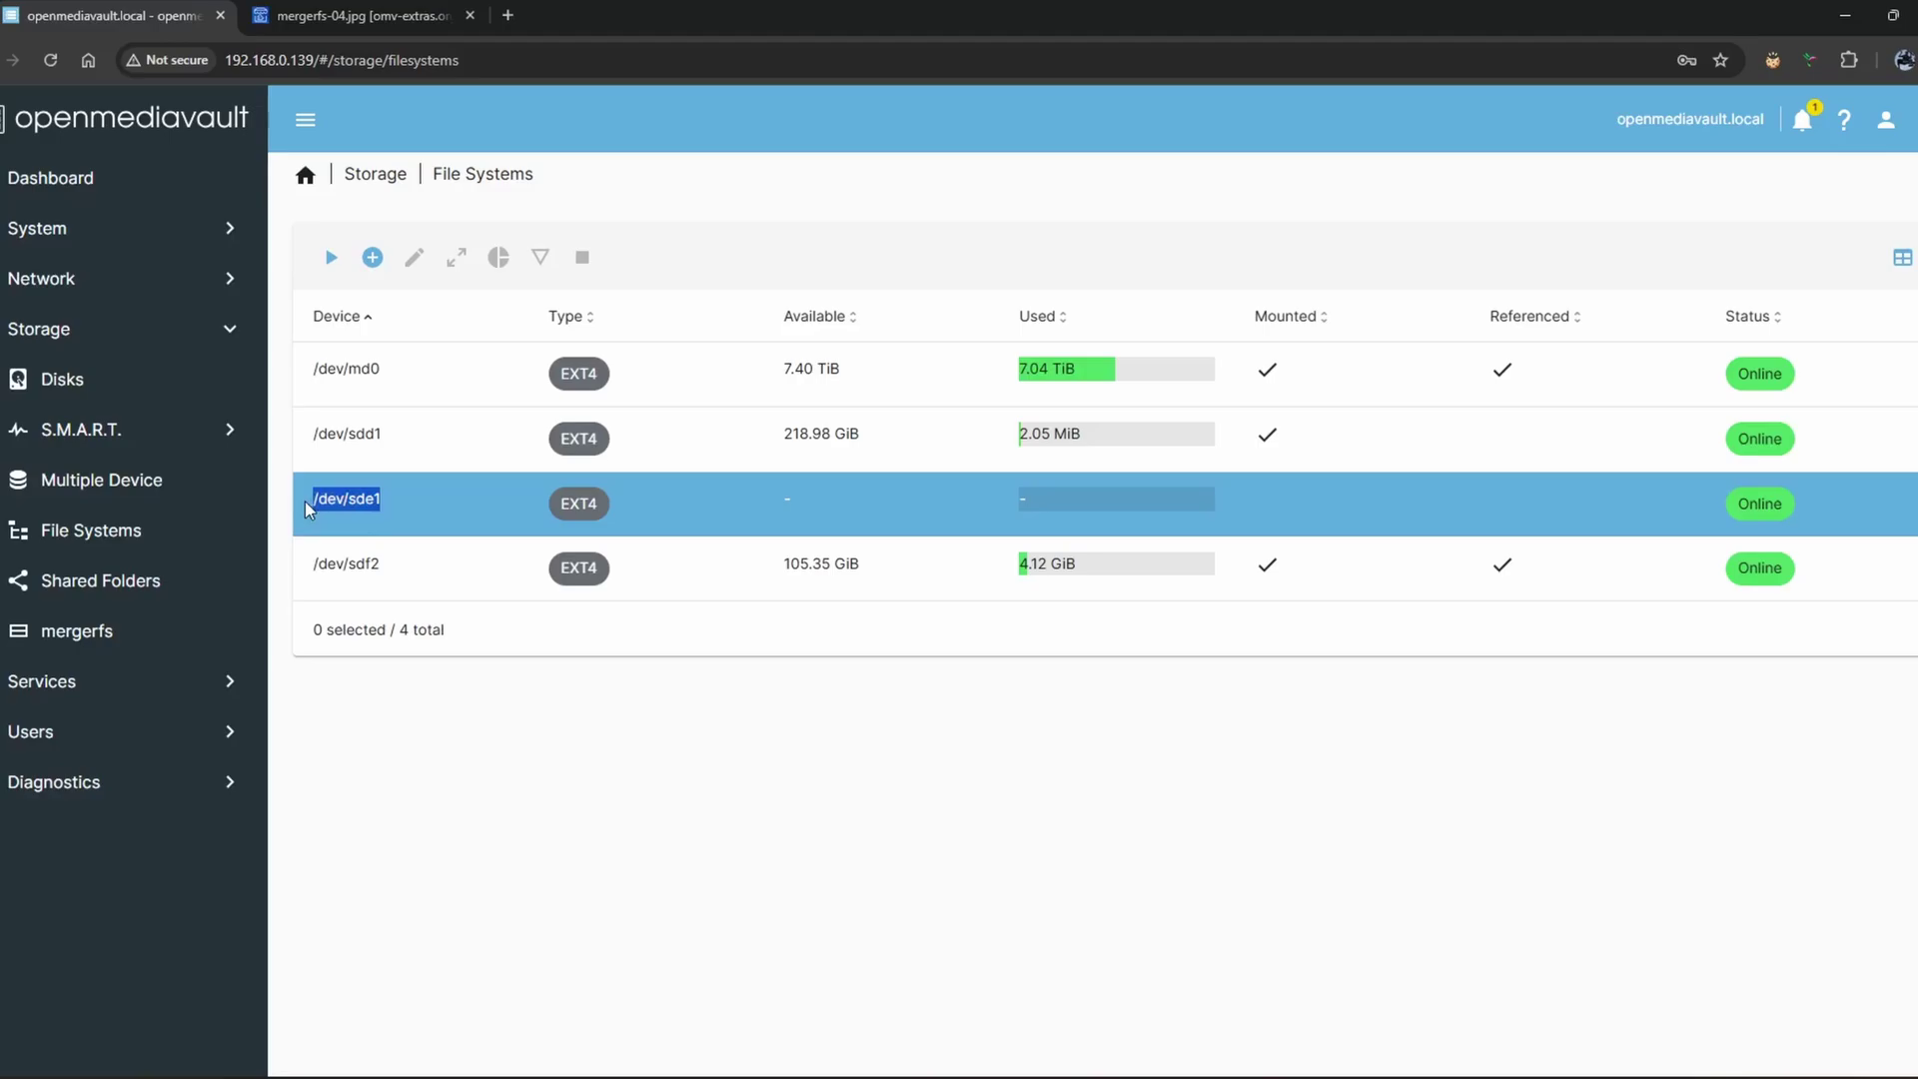
Step: Apply the pending changes so /dev/sde1 mounts with 3.58 TiB available
left_click(303, 502)
left_click(807, 506)
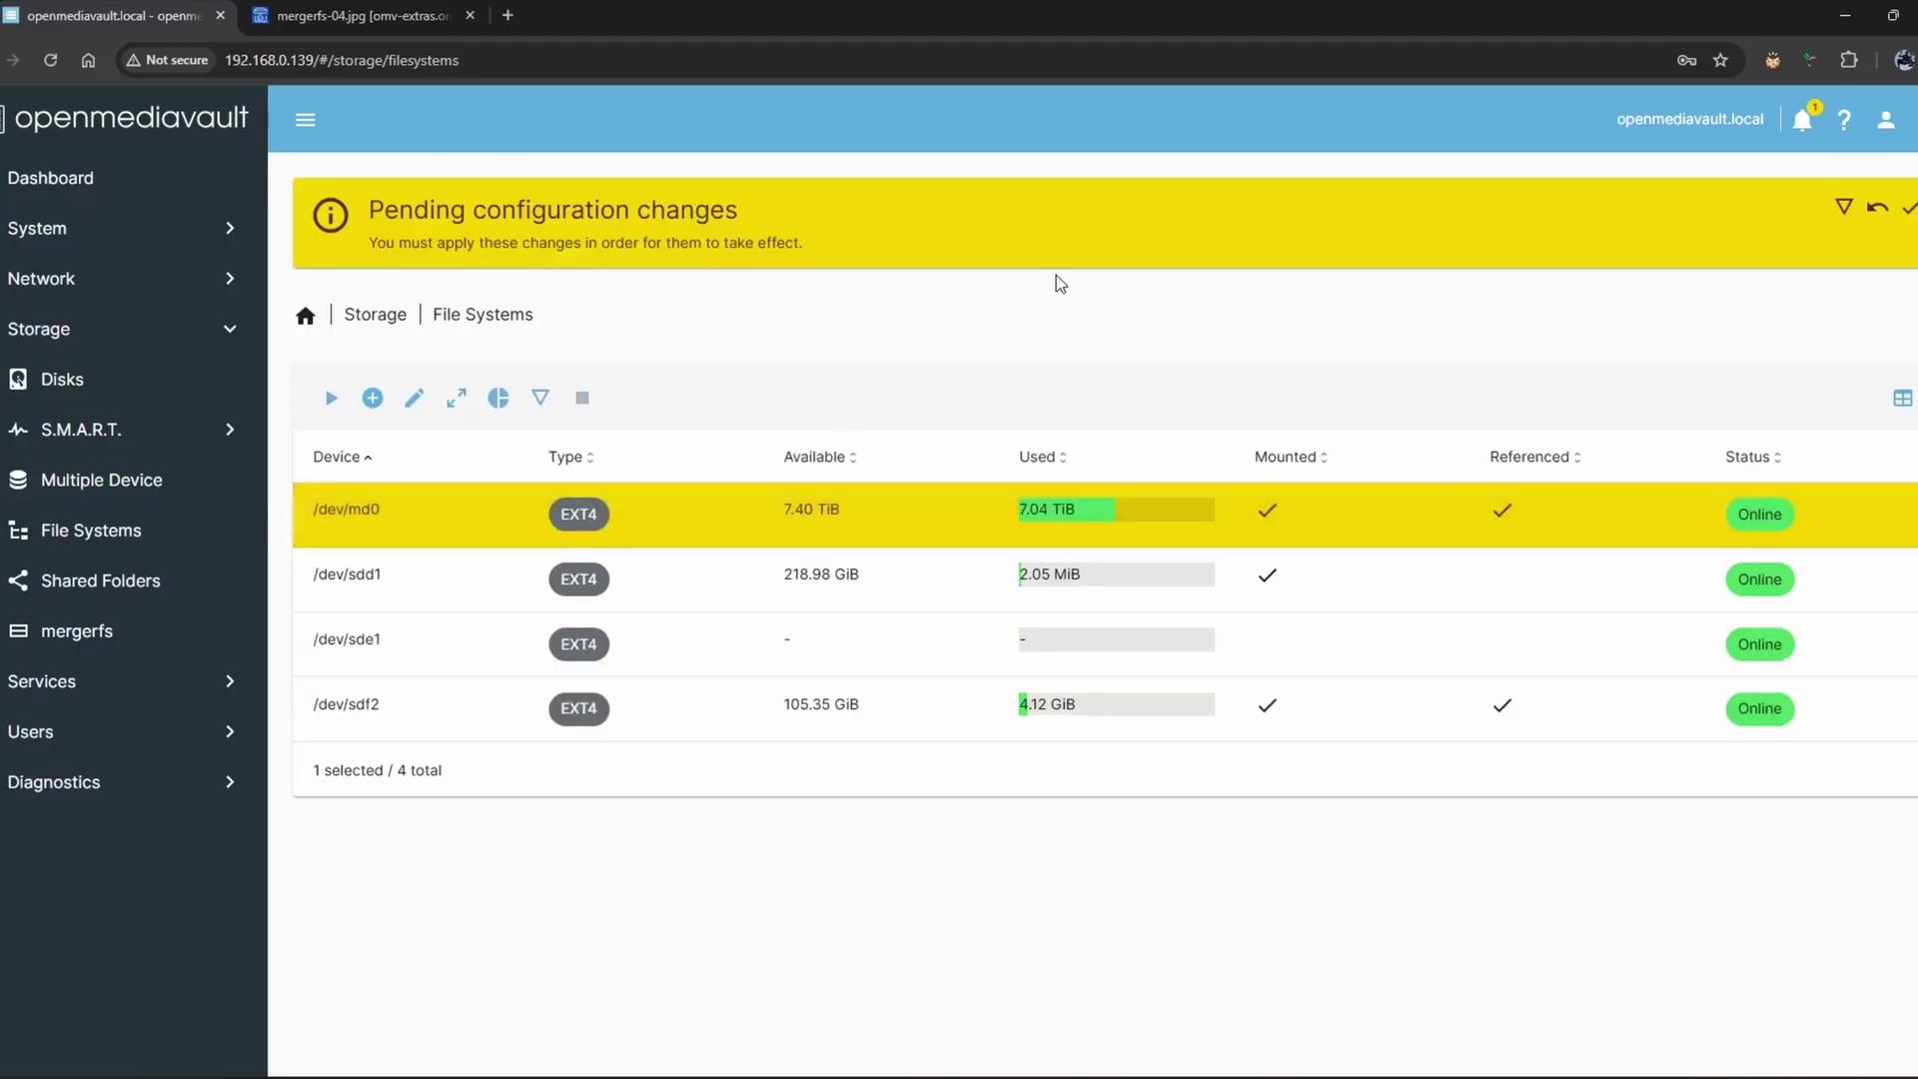
left_click_drag(389, 209, 750, 220)
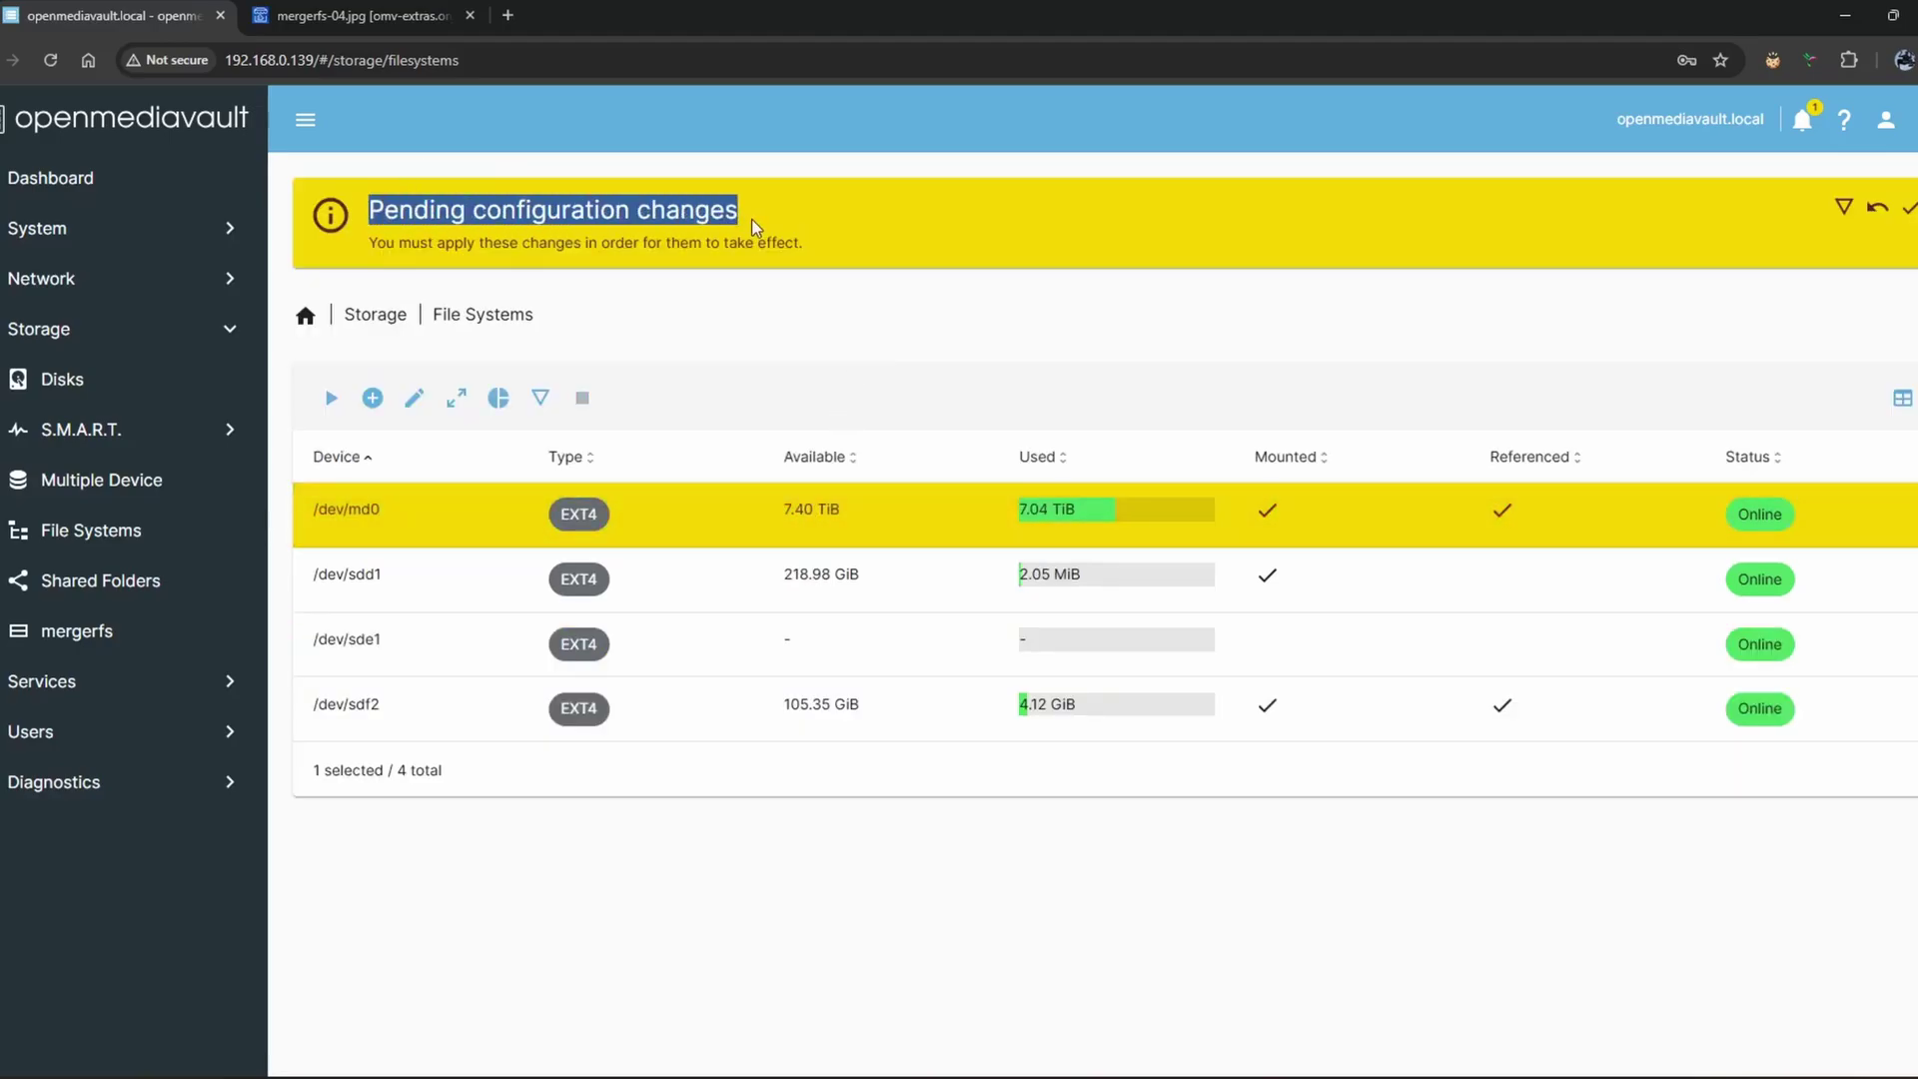
left_click(1906, 206)
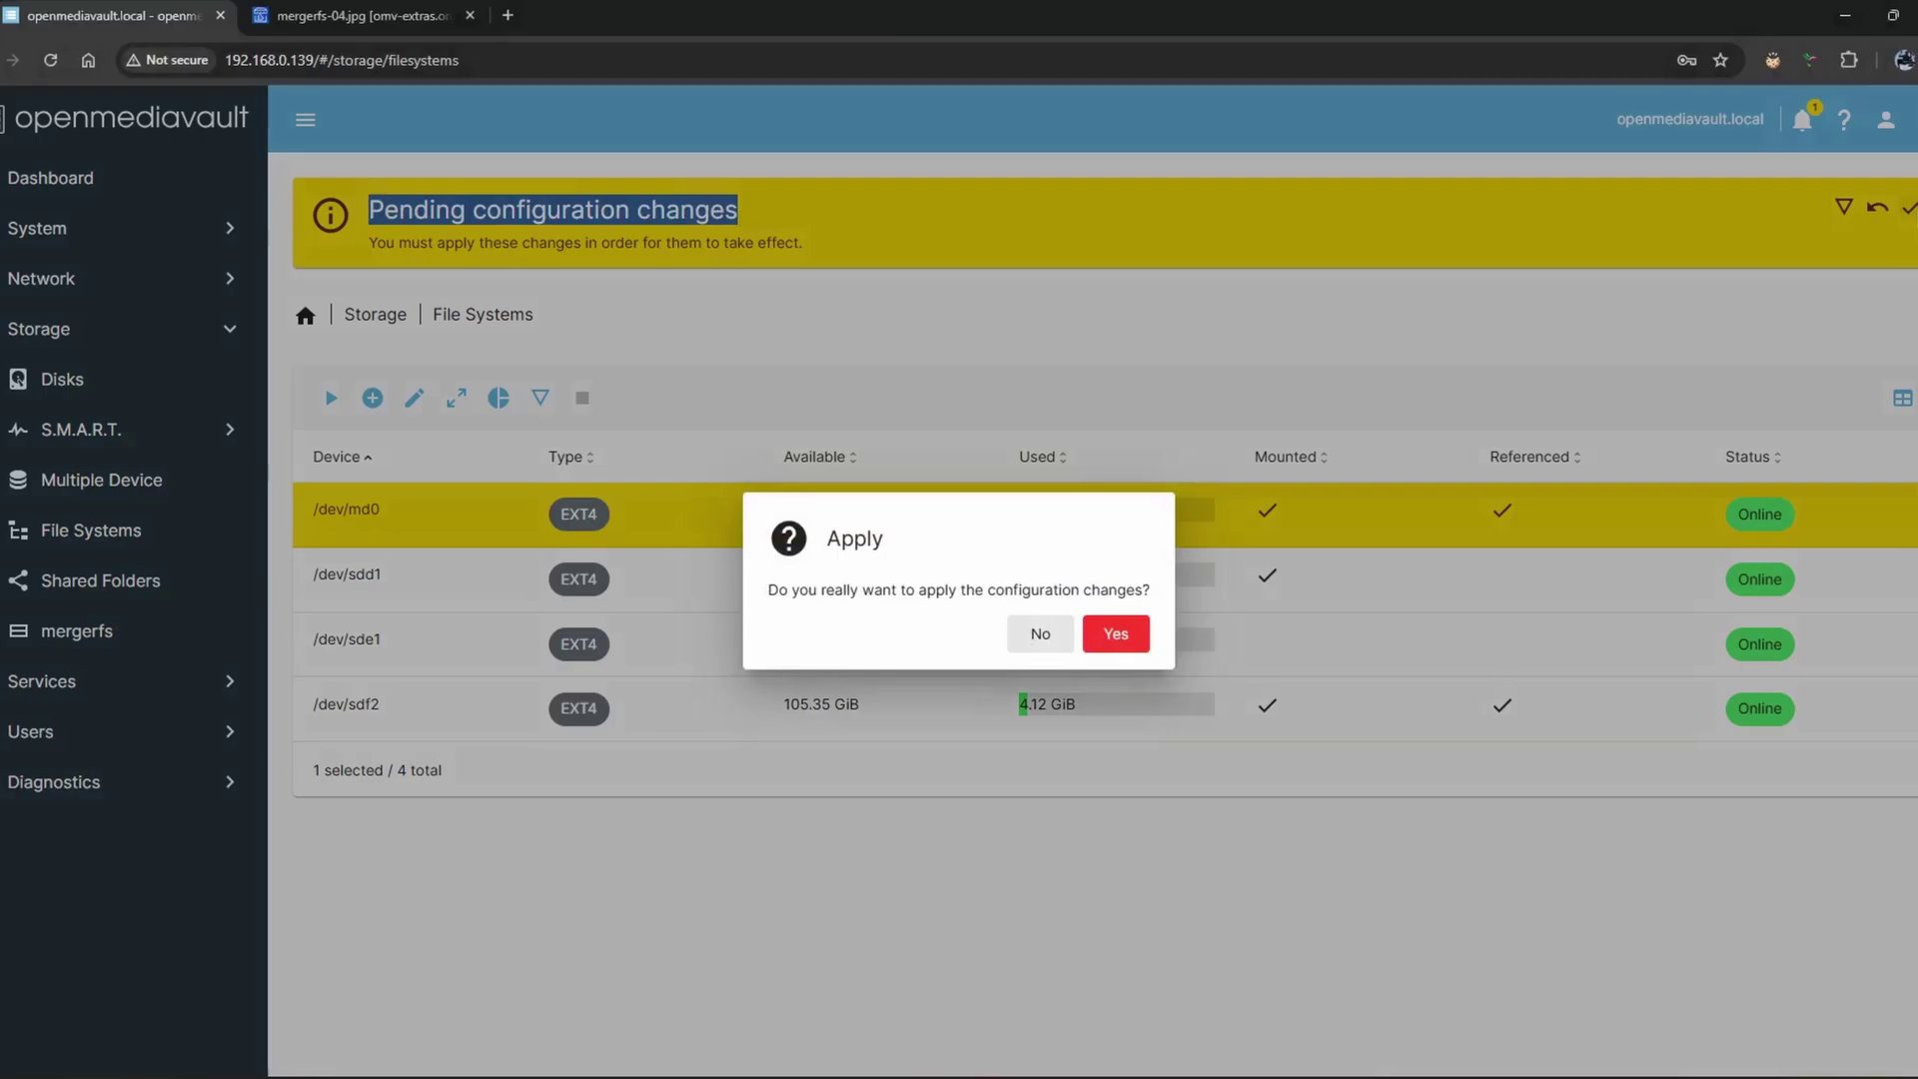
left_click(1135, 633)
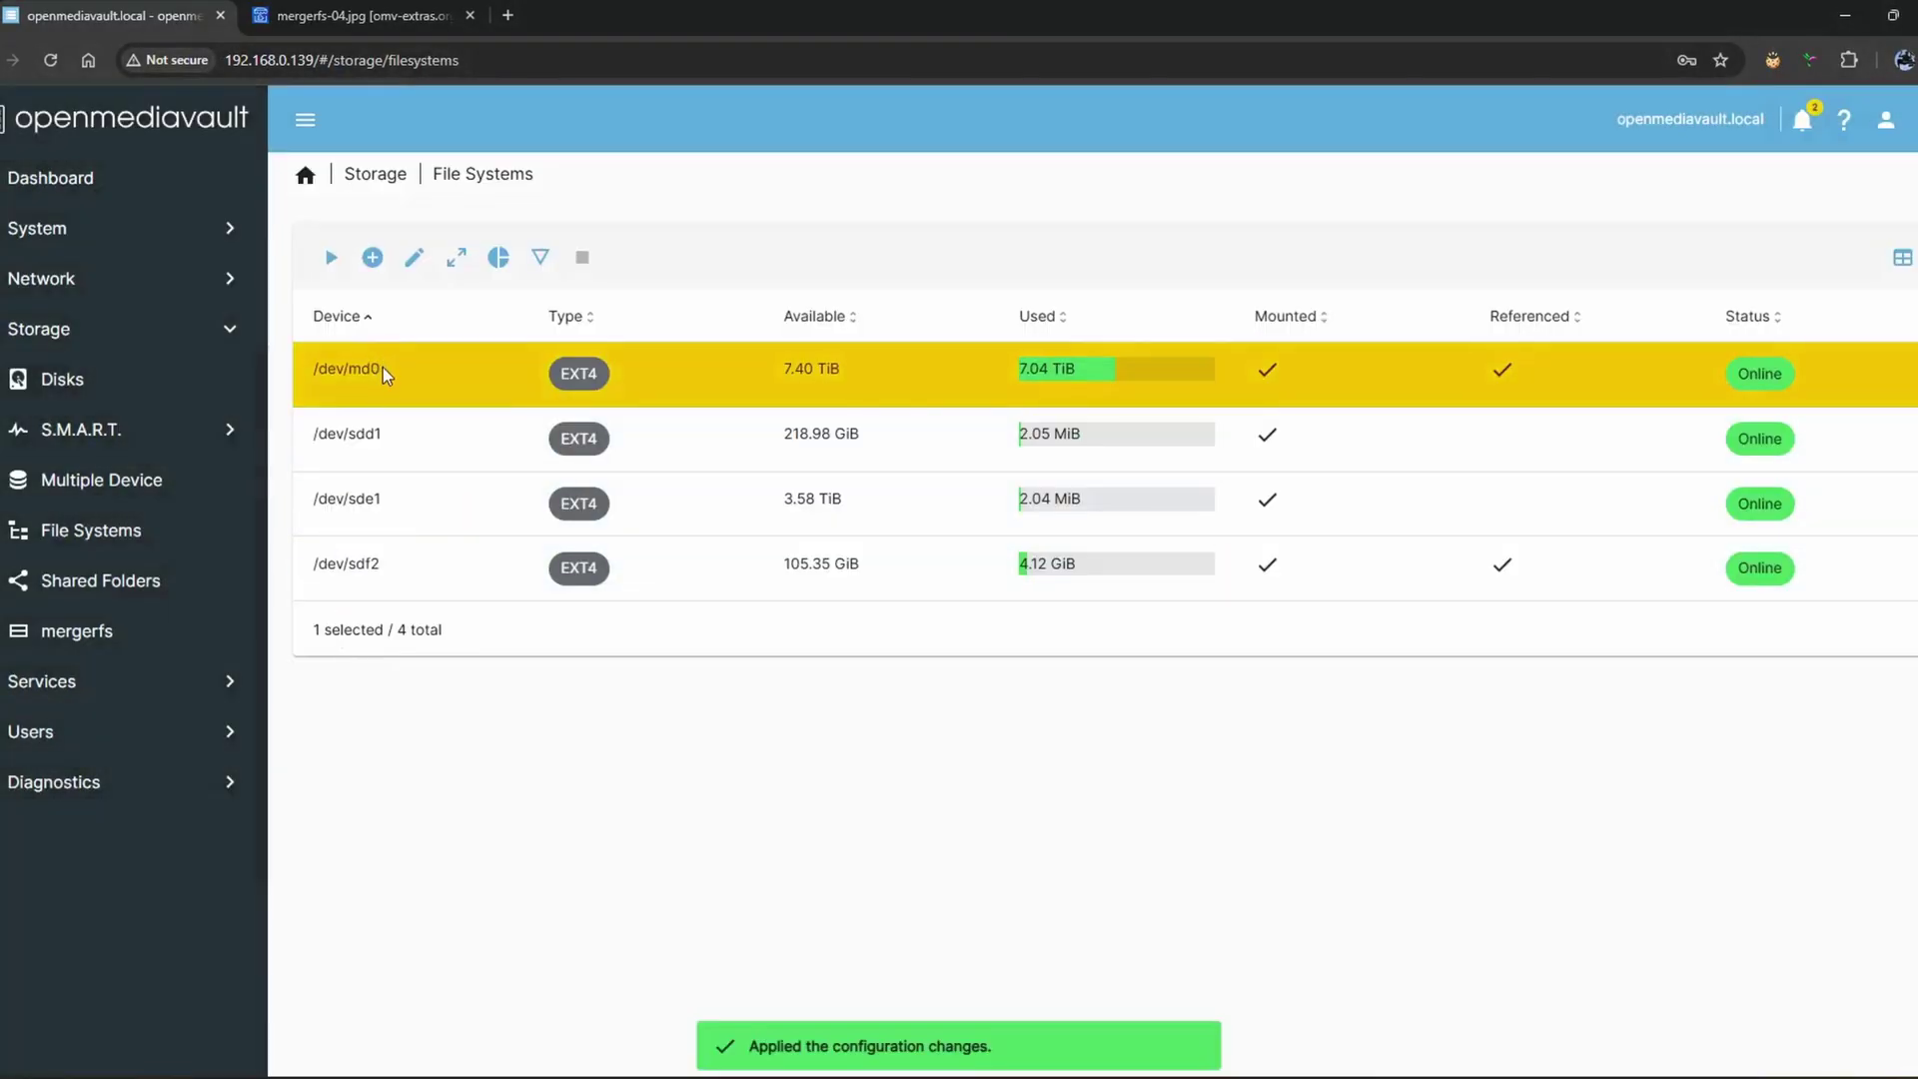
left_click_drag(381, 368, 345, 367)
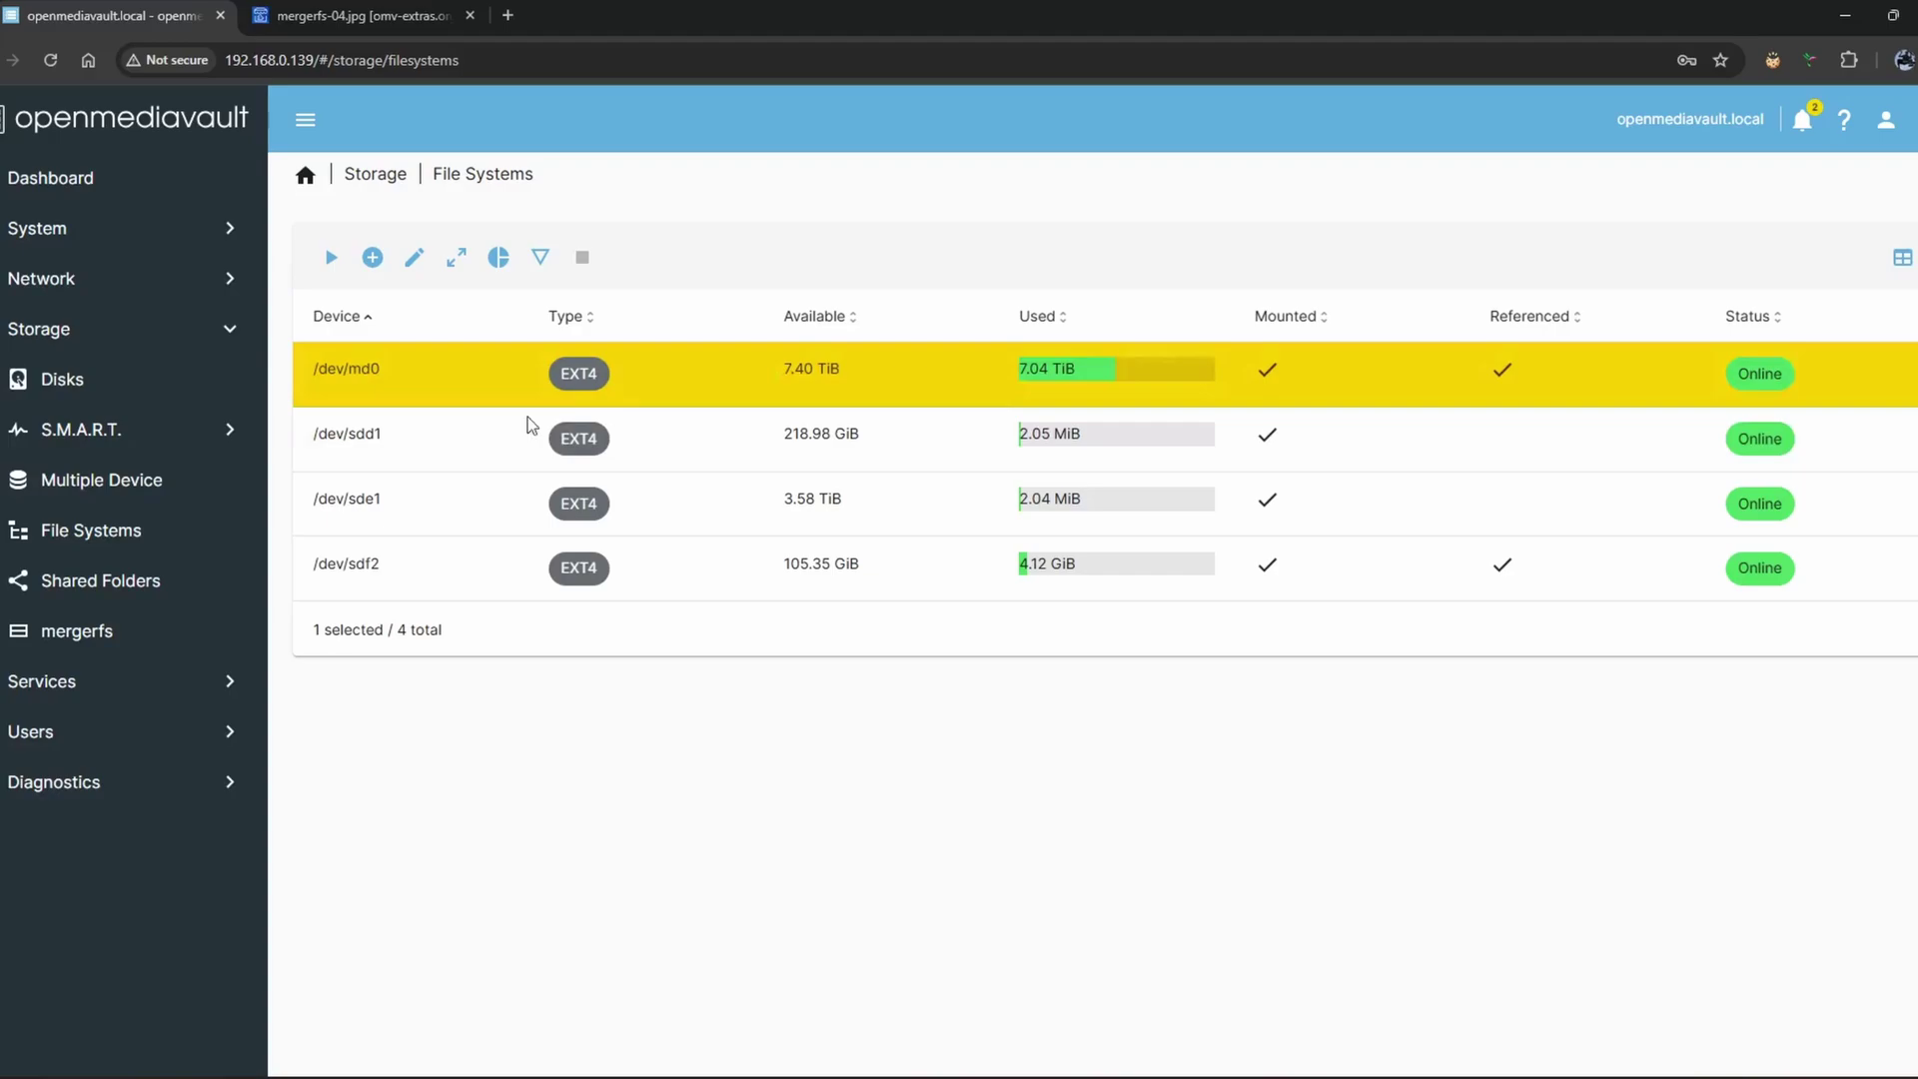
left_click(368, 449)
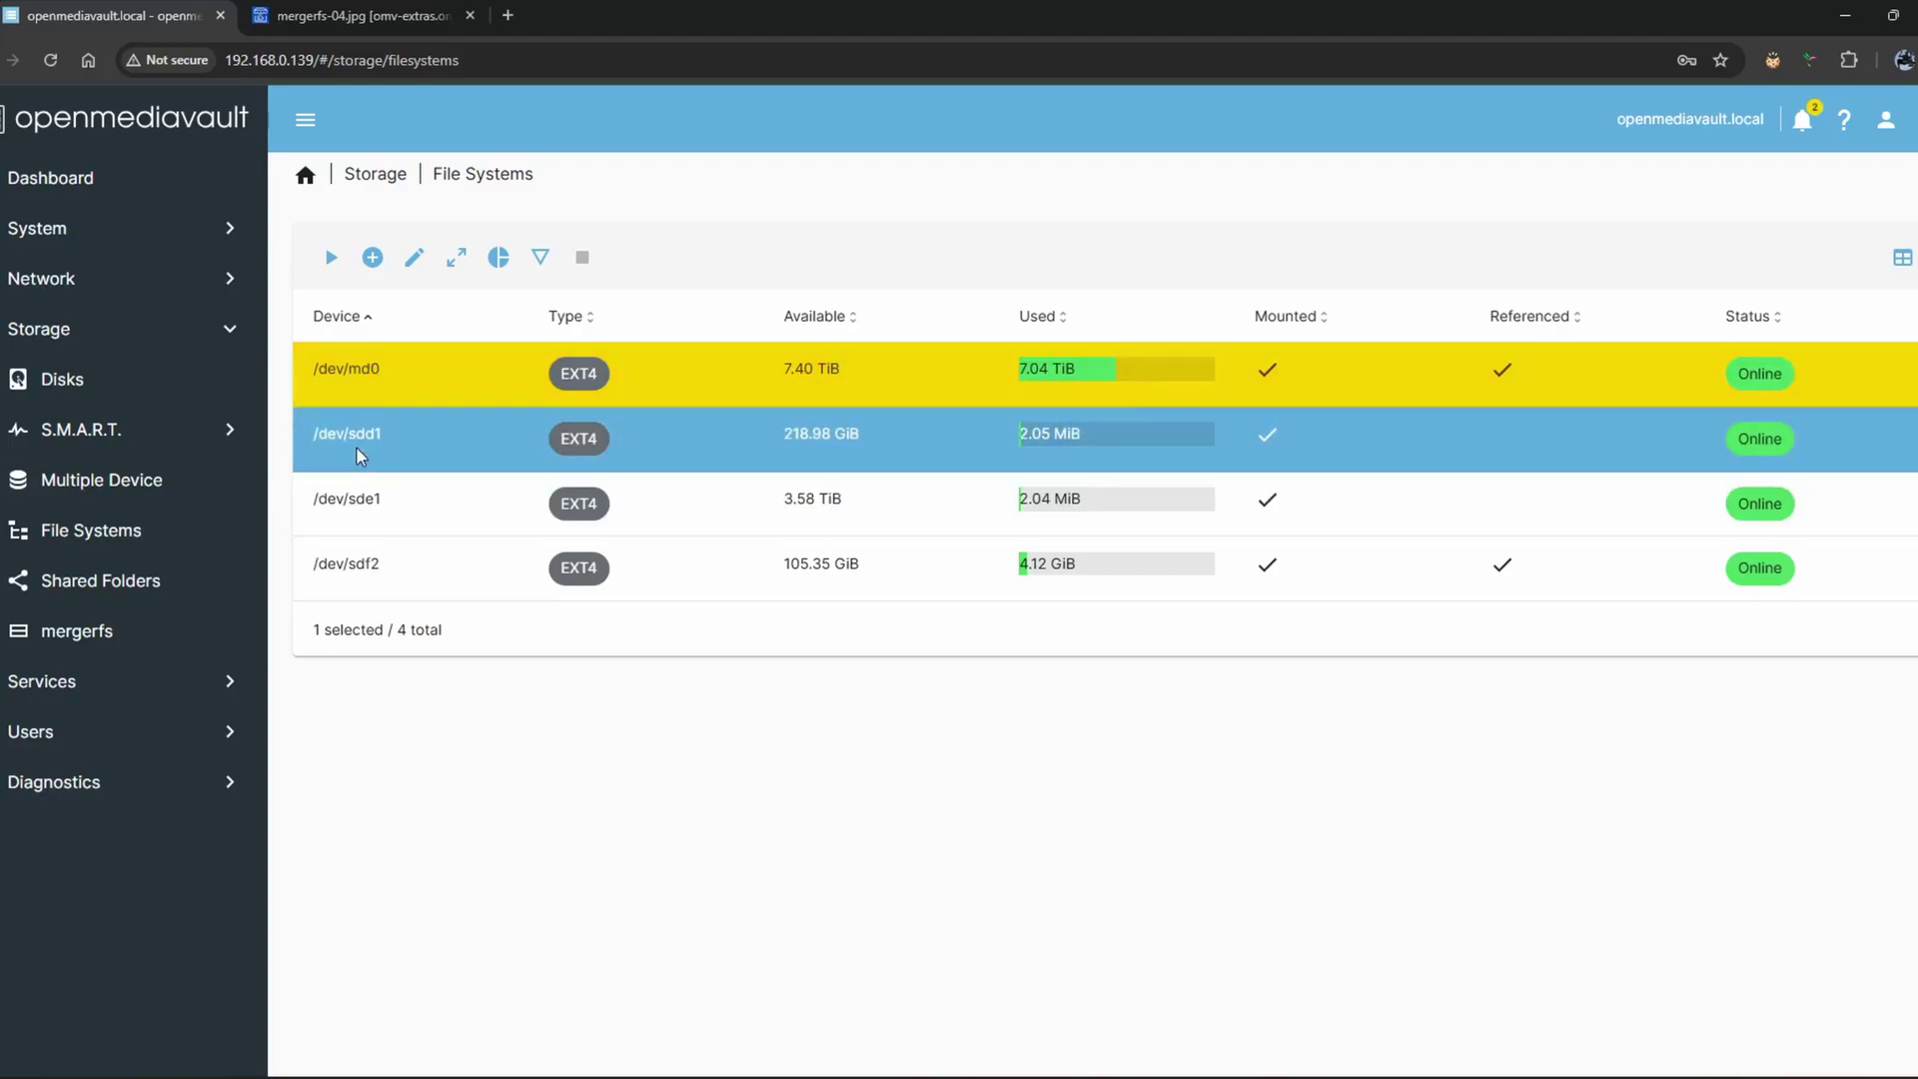
left_click(357, 468)
left_click(363, 505)
left_click(363, 528)
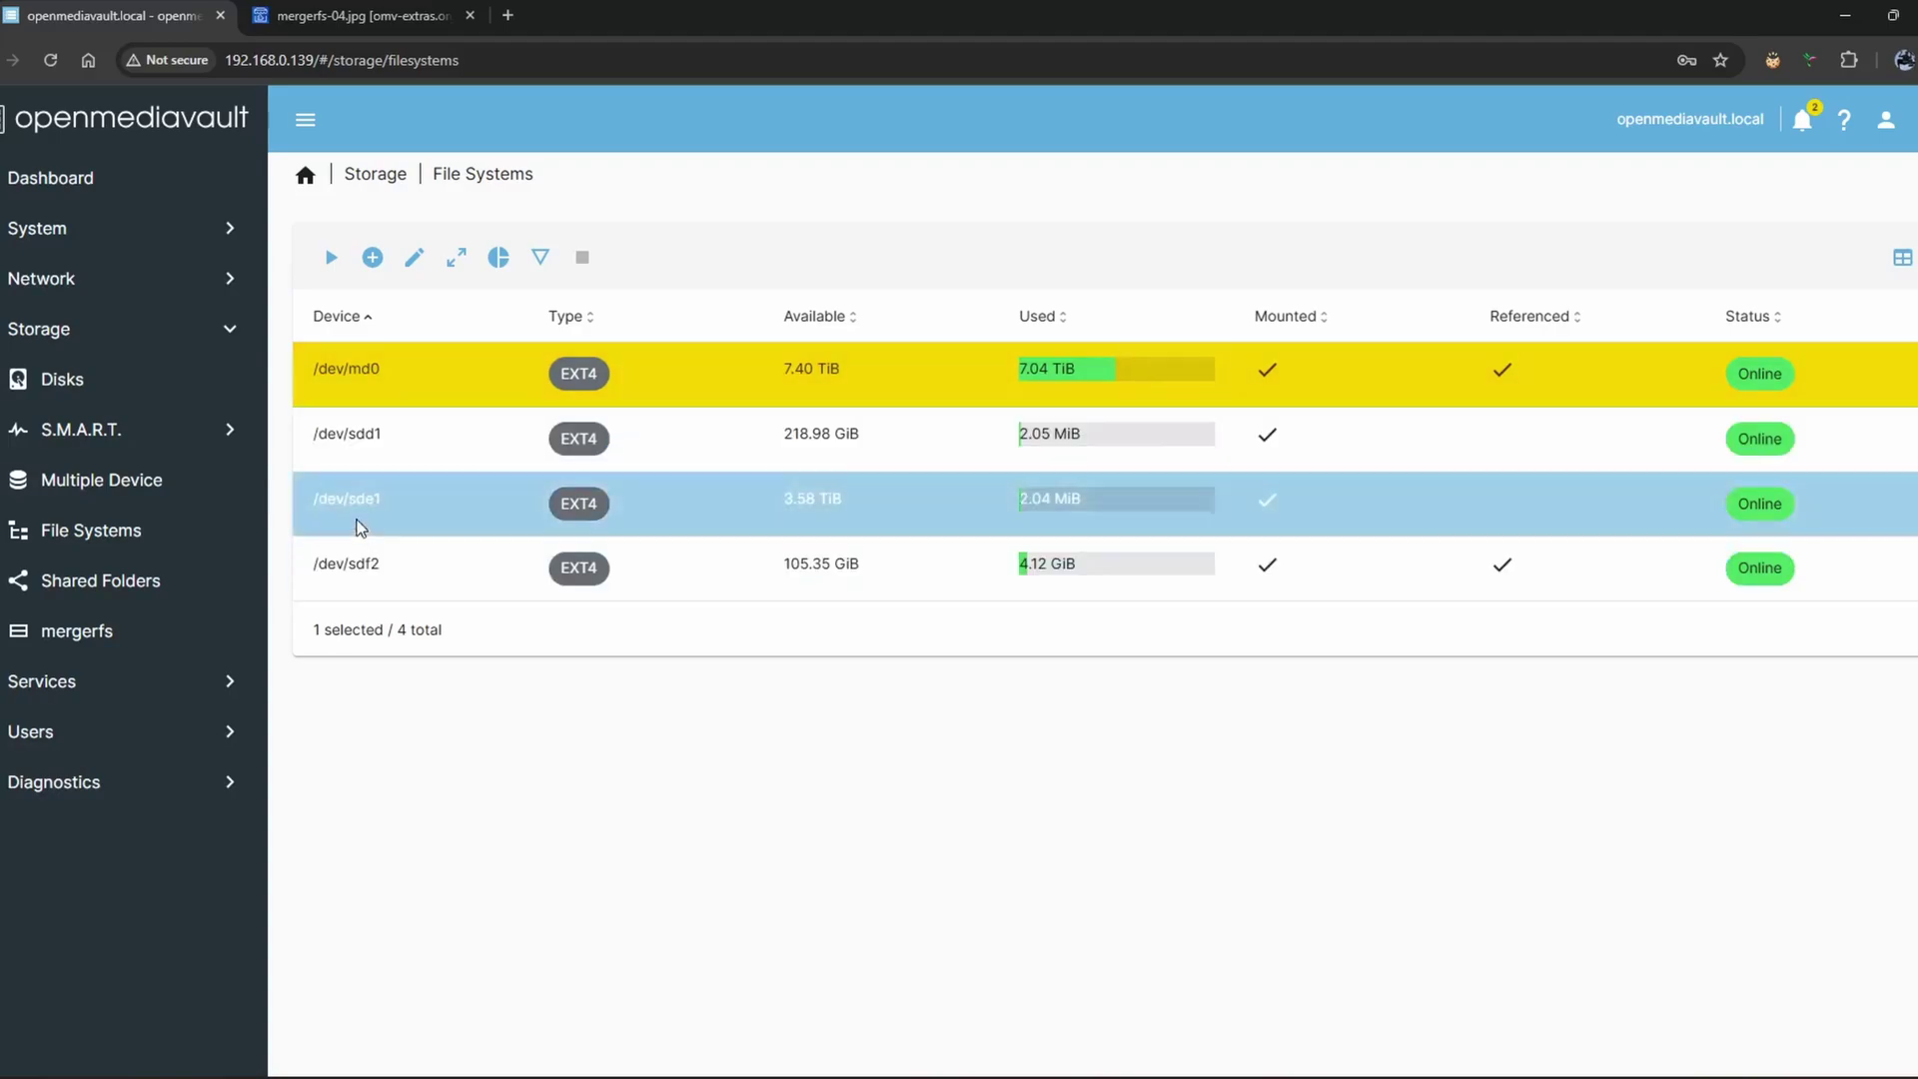
left_click(352, 495)
double_click(352, 494)
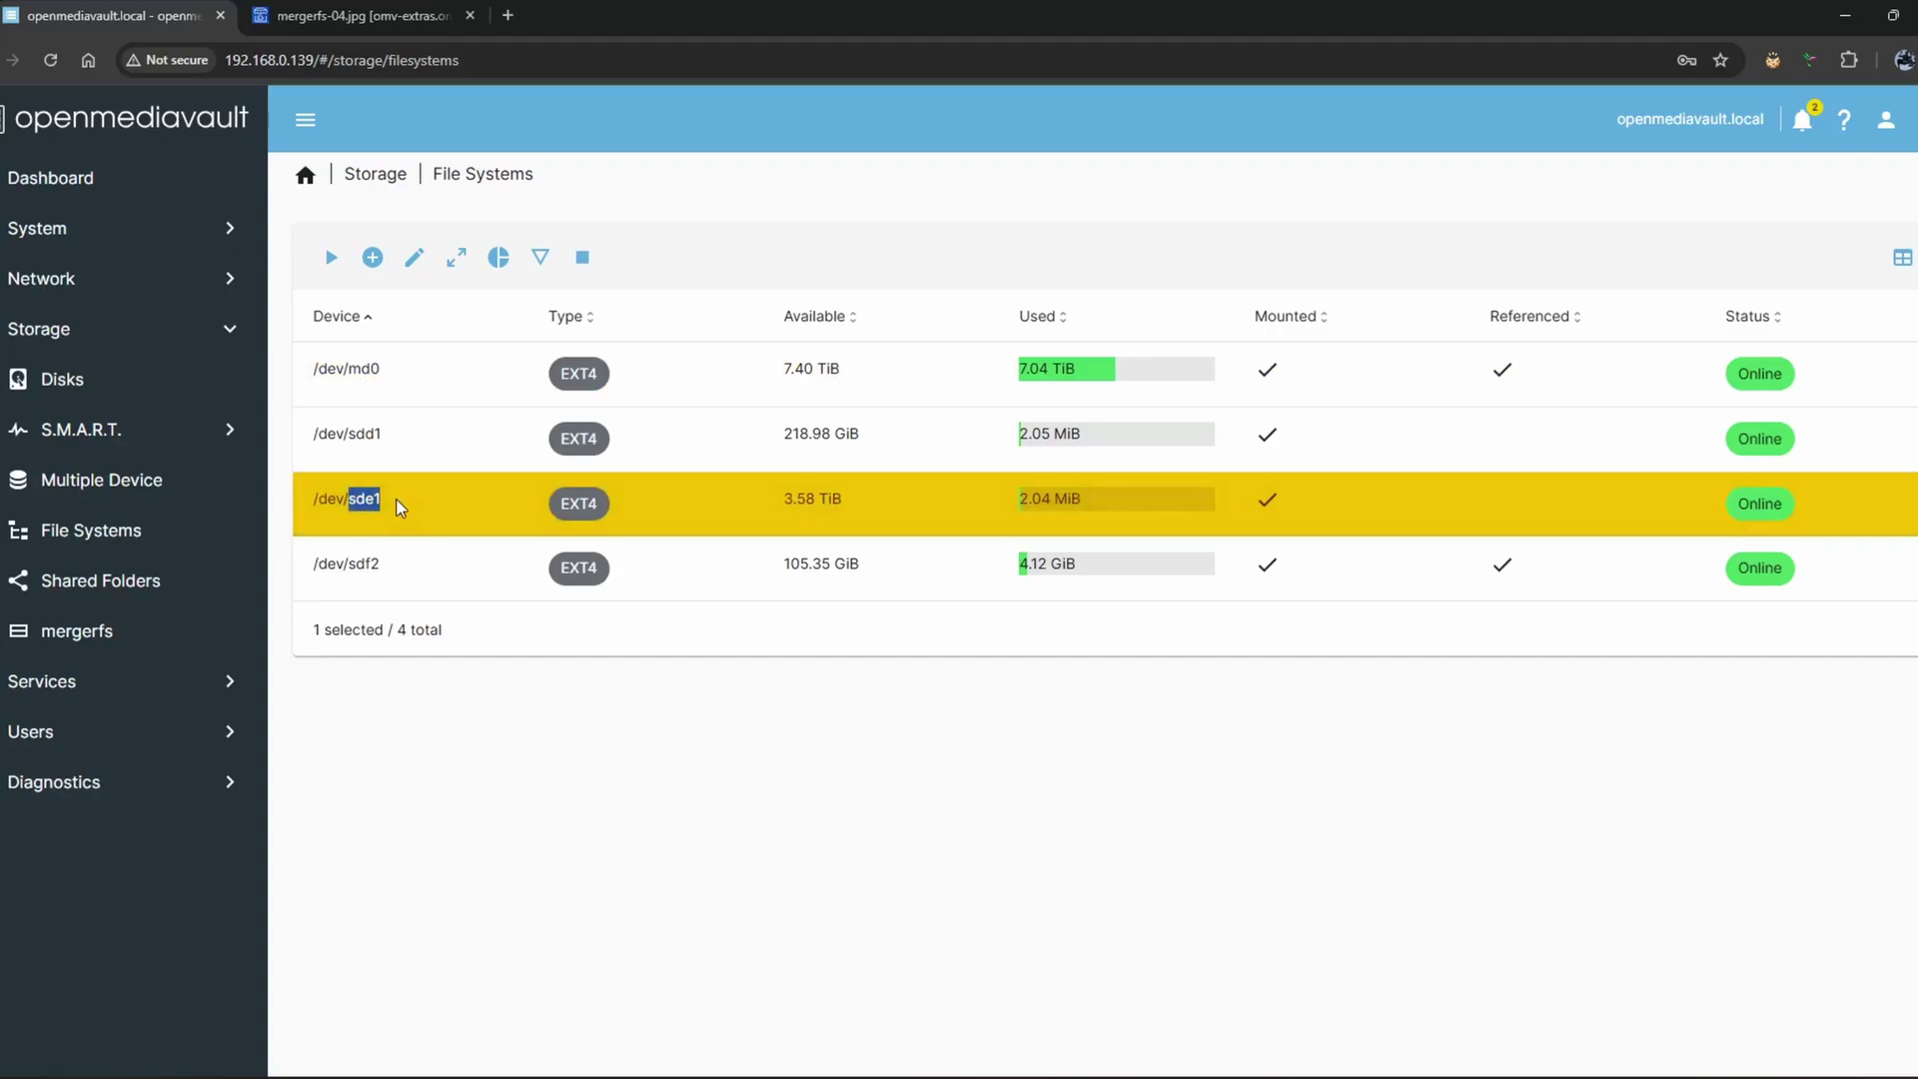
left_click_drag(767, 505, 851, 501)
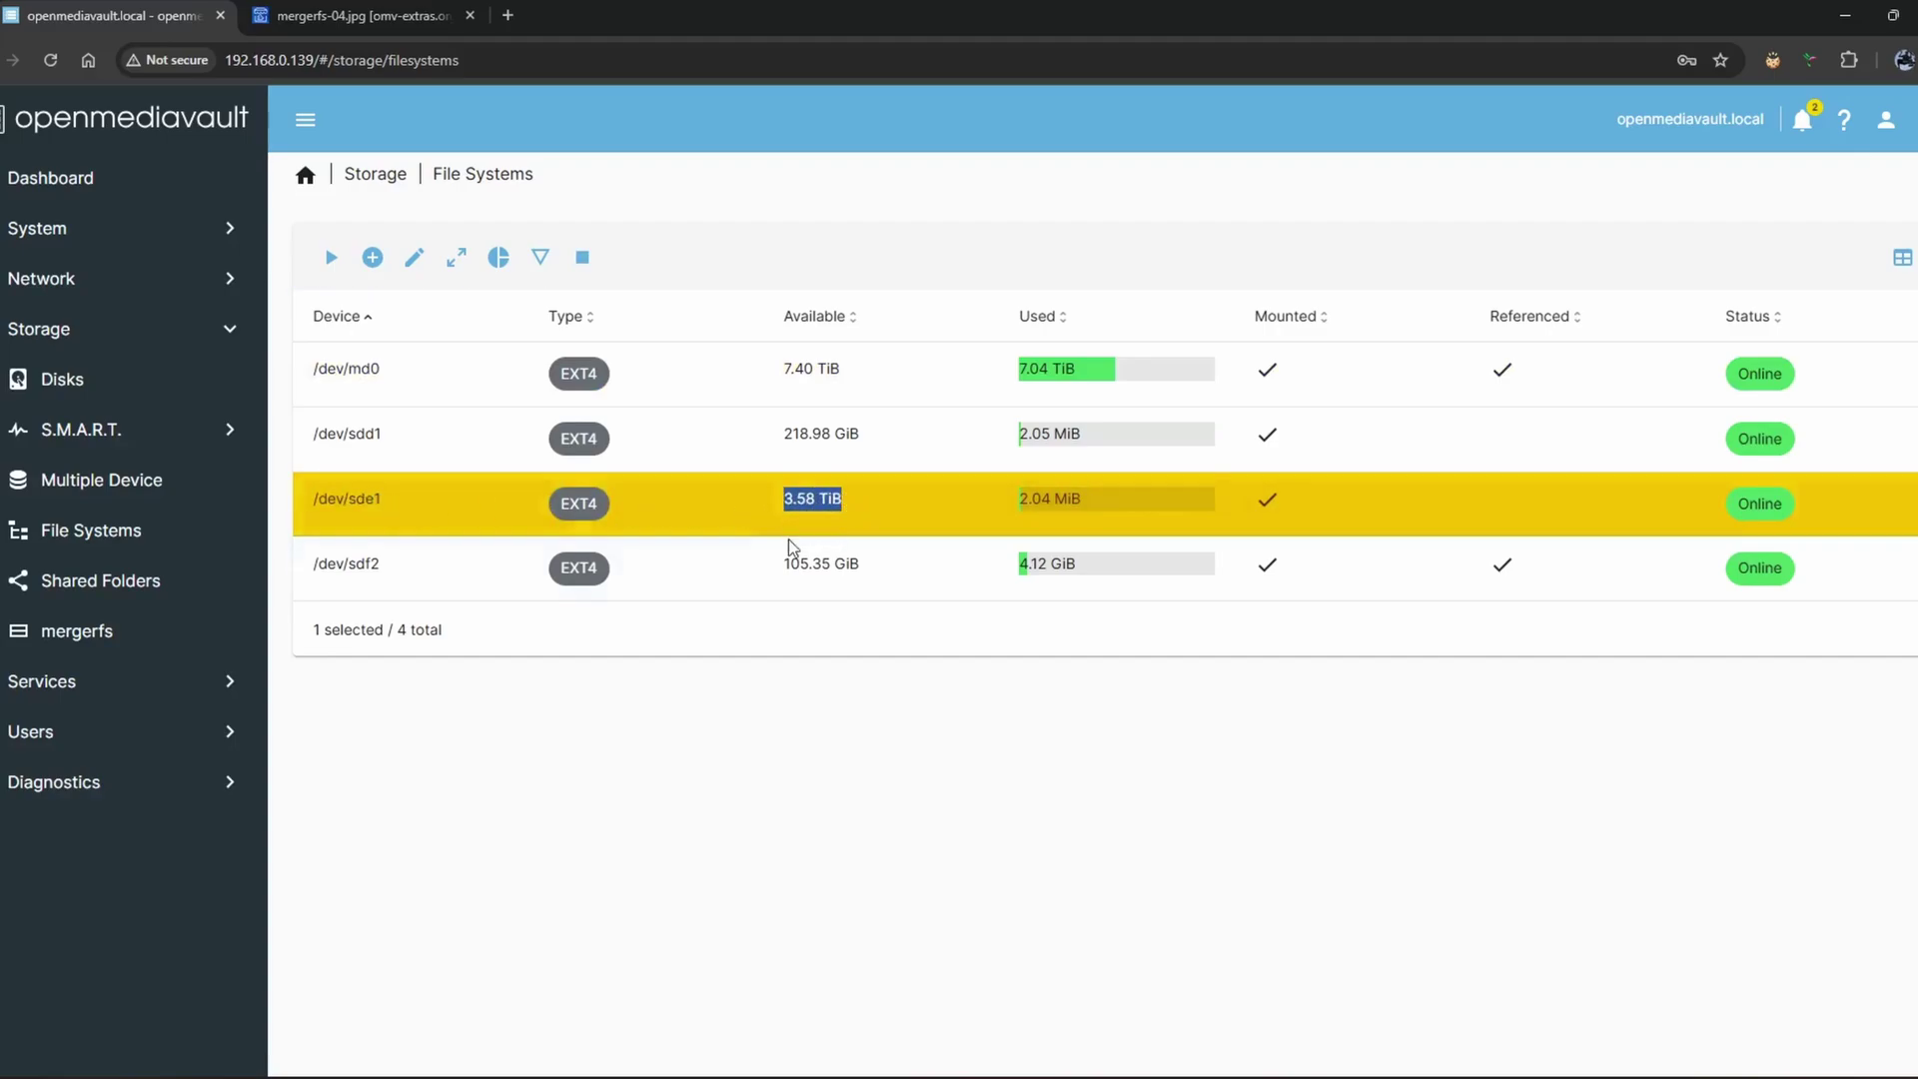
left_click(619, 700)
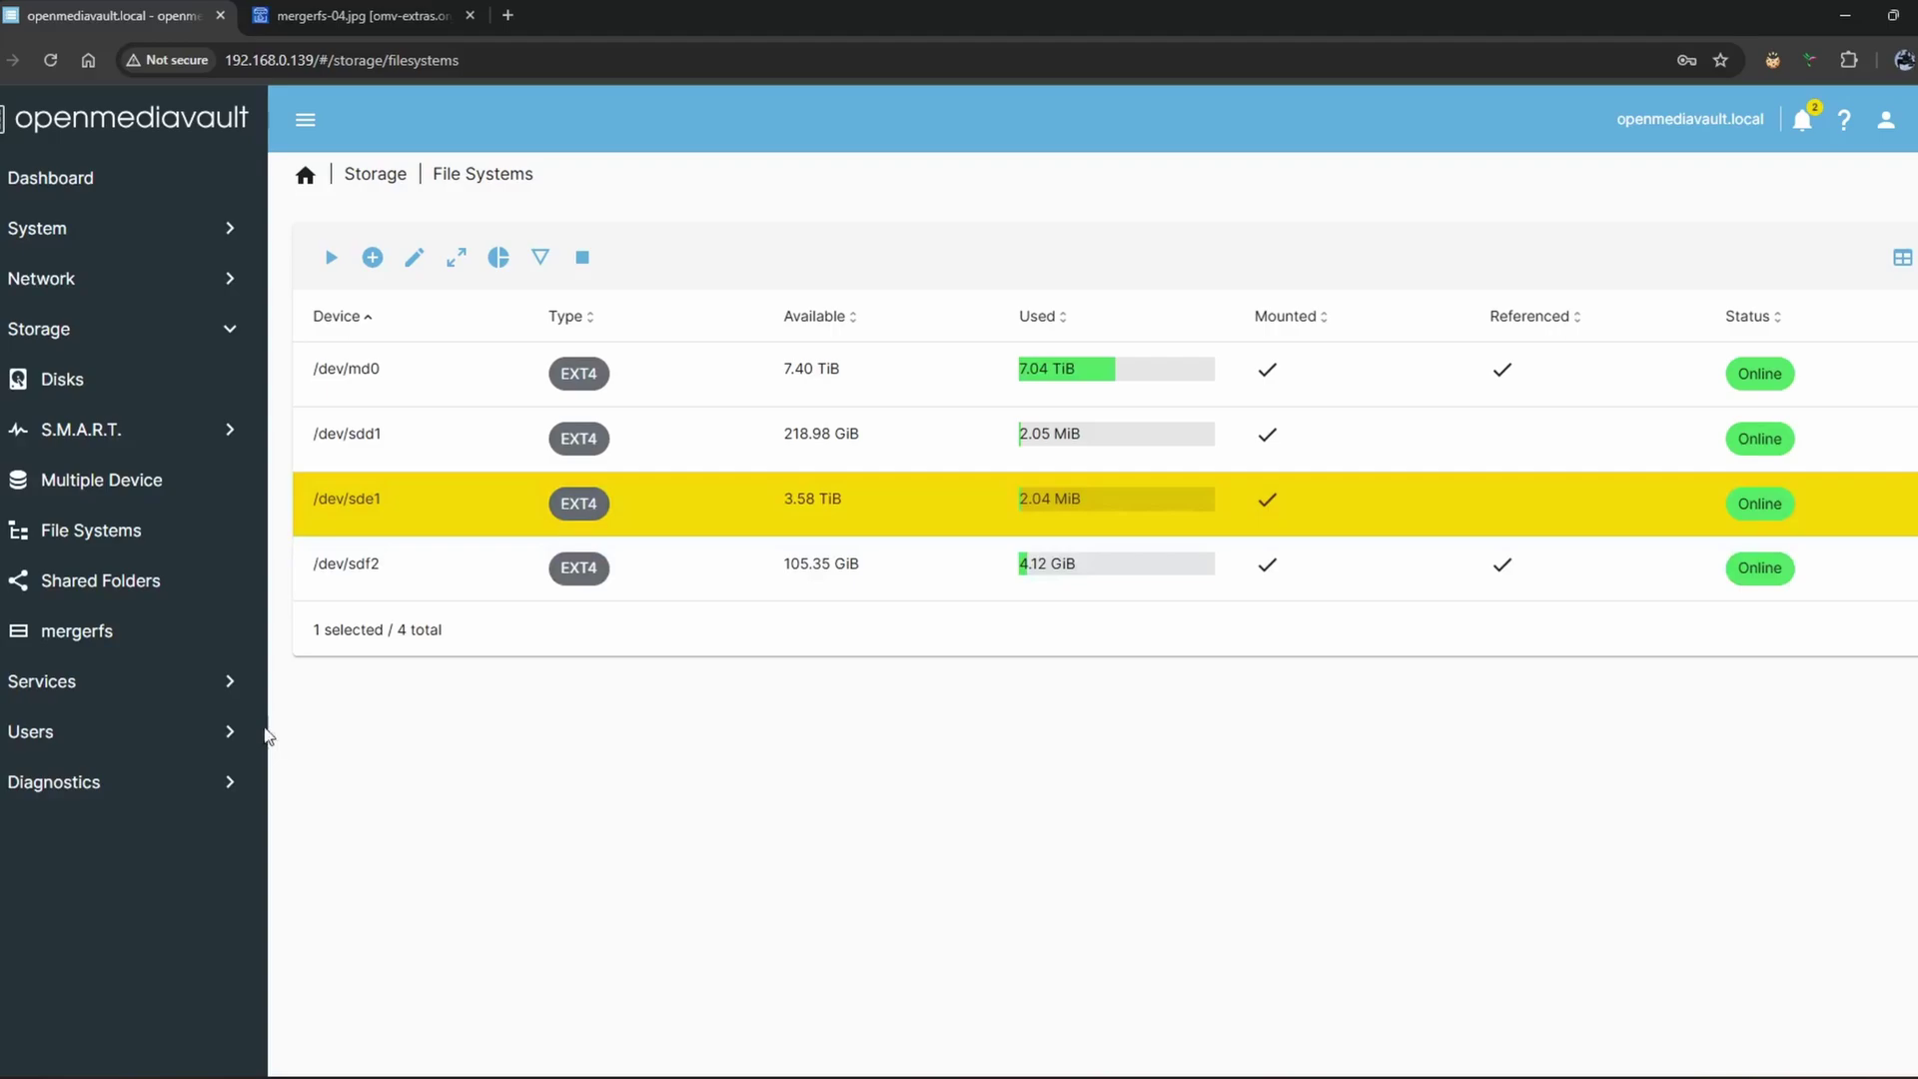
Step: Start a new mergerfs pool and name it NewEarth
left_click(104, 641)
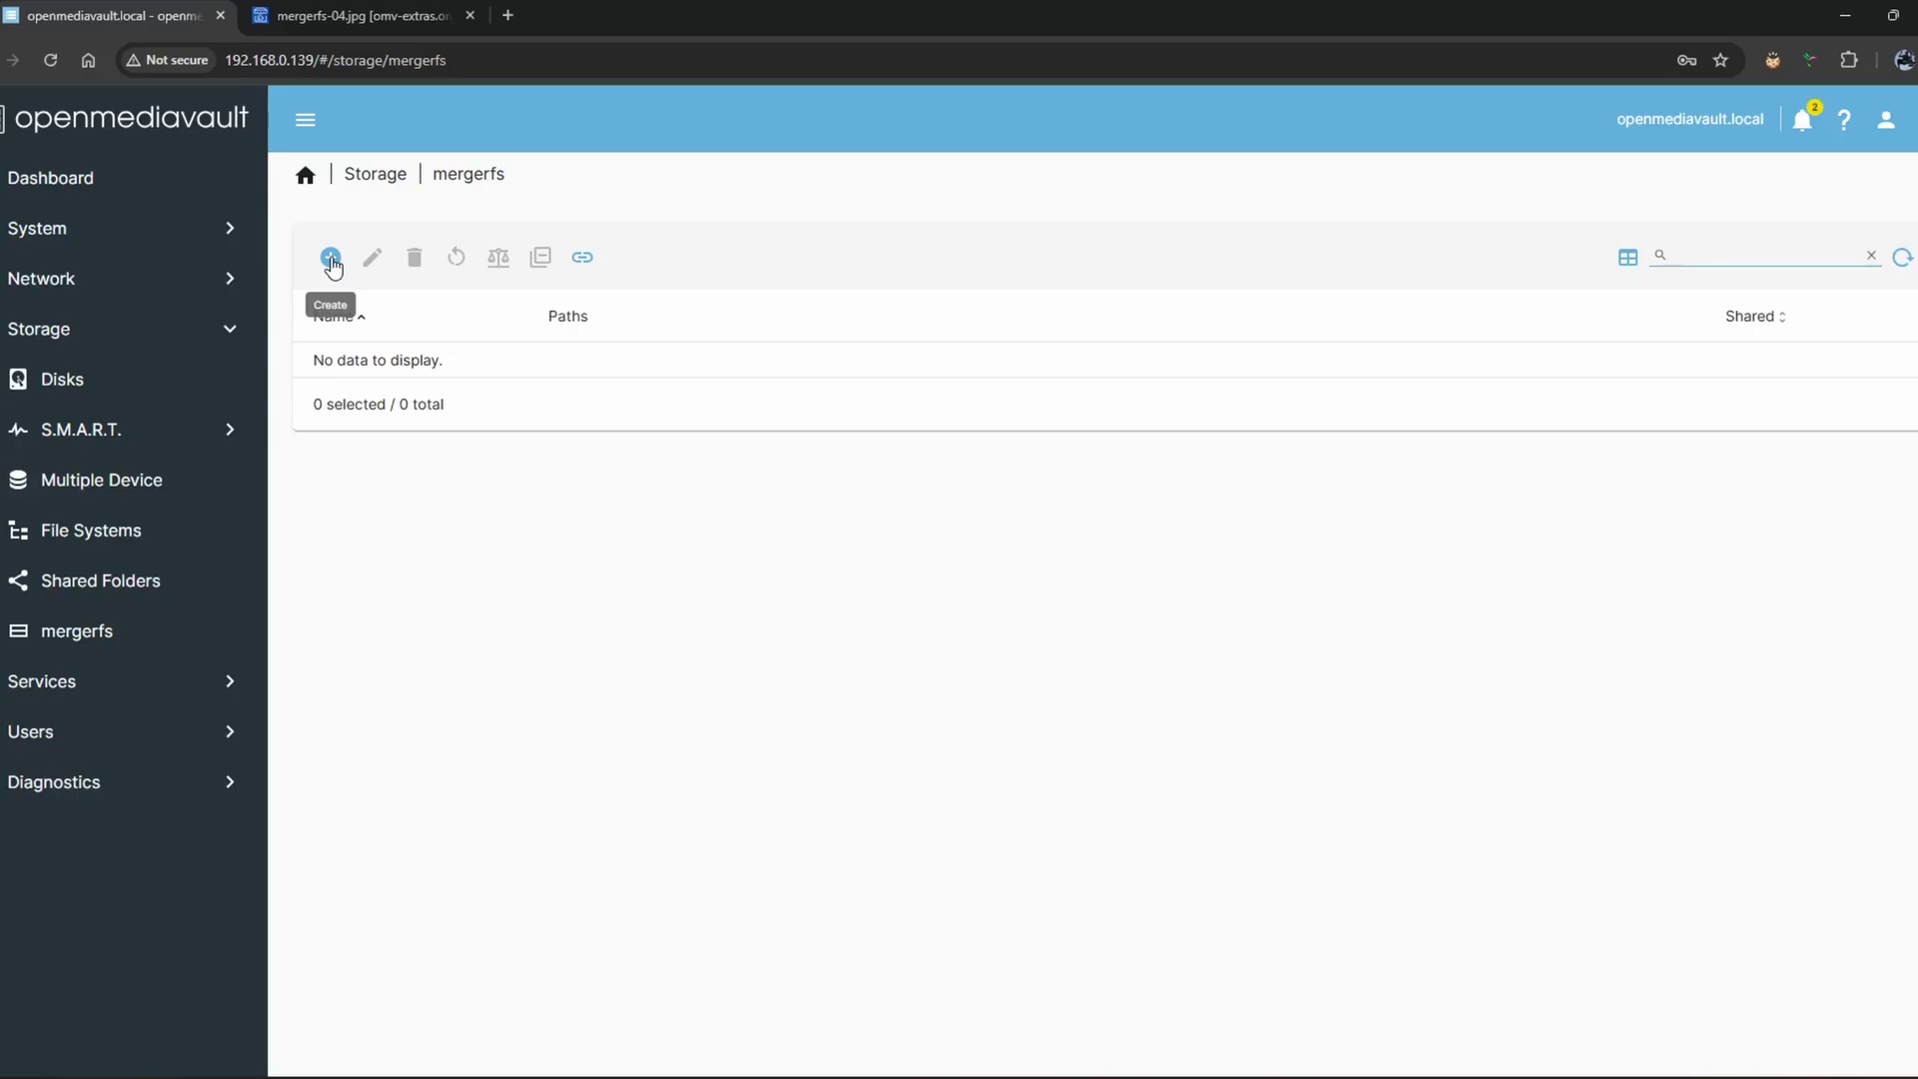
left_click(330, 258)
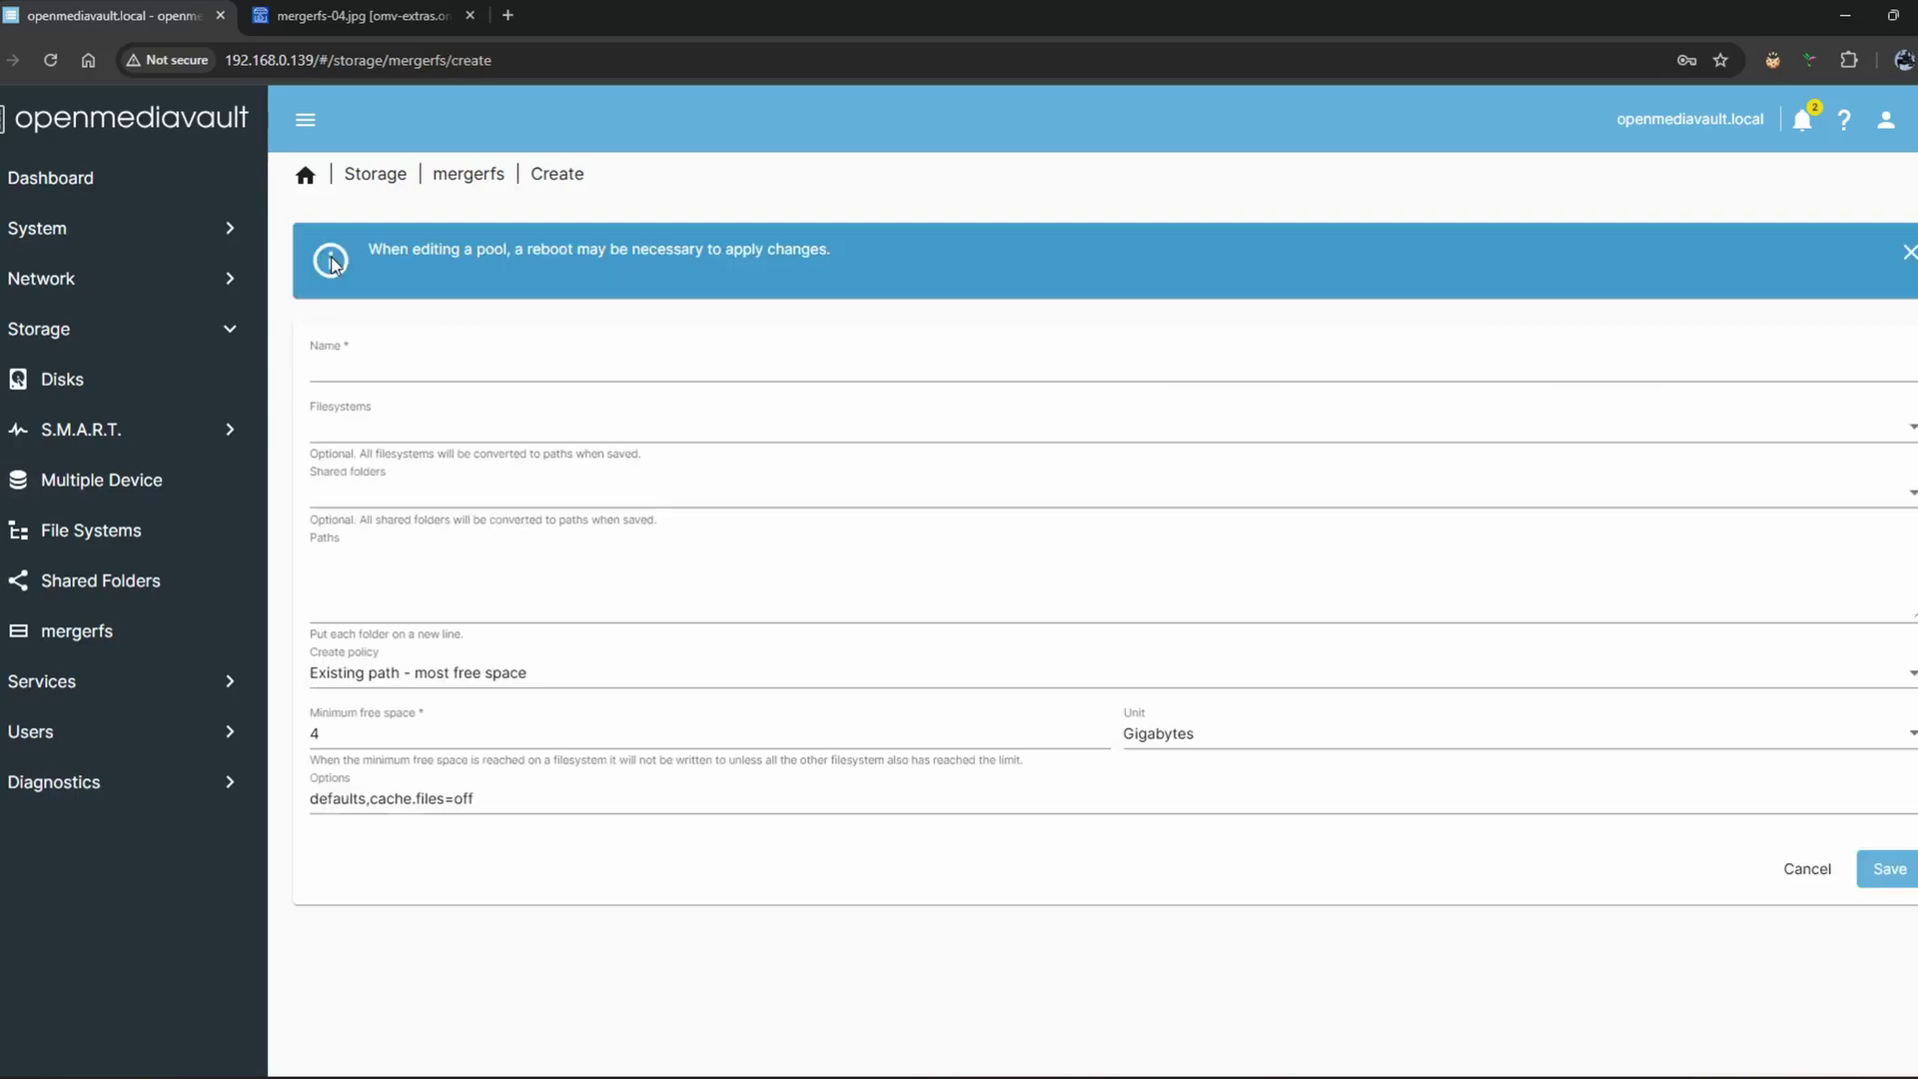
left_click(369, 371)
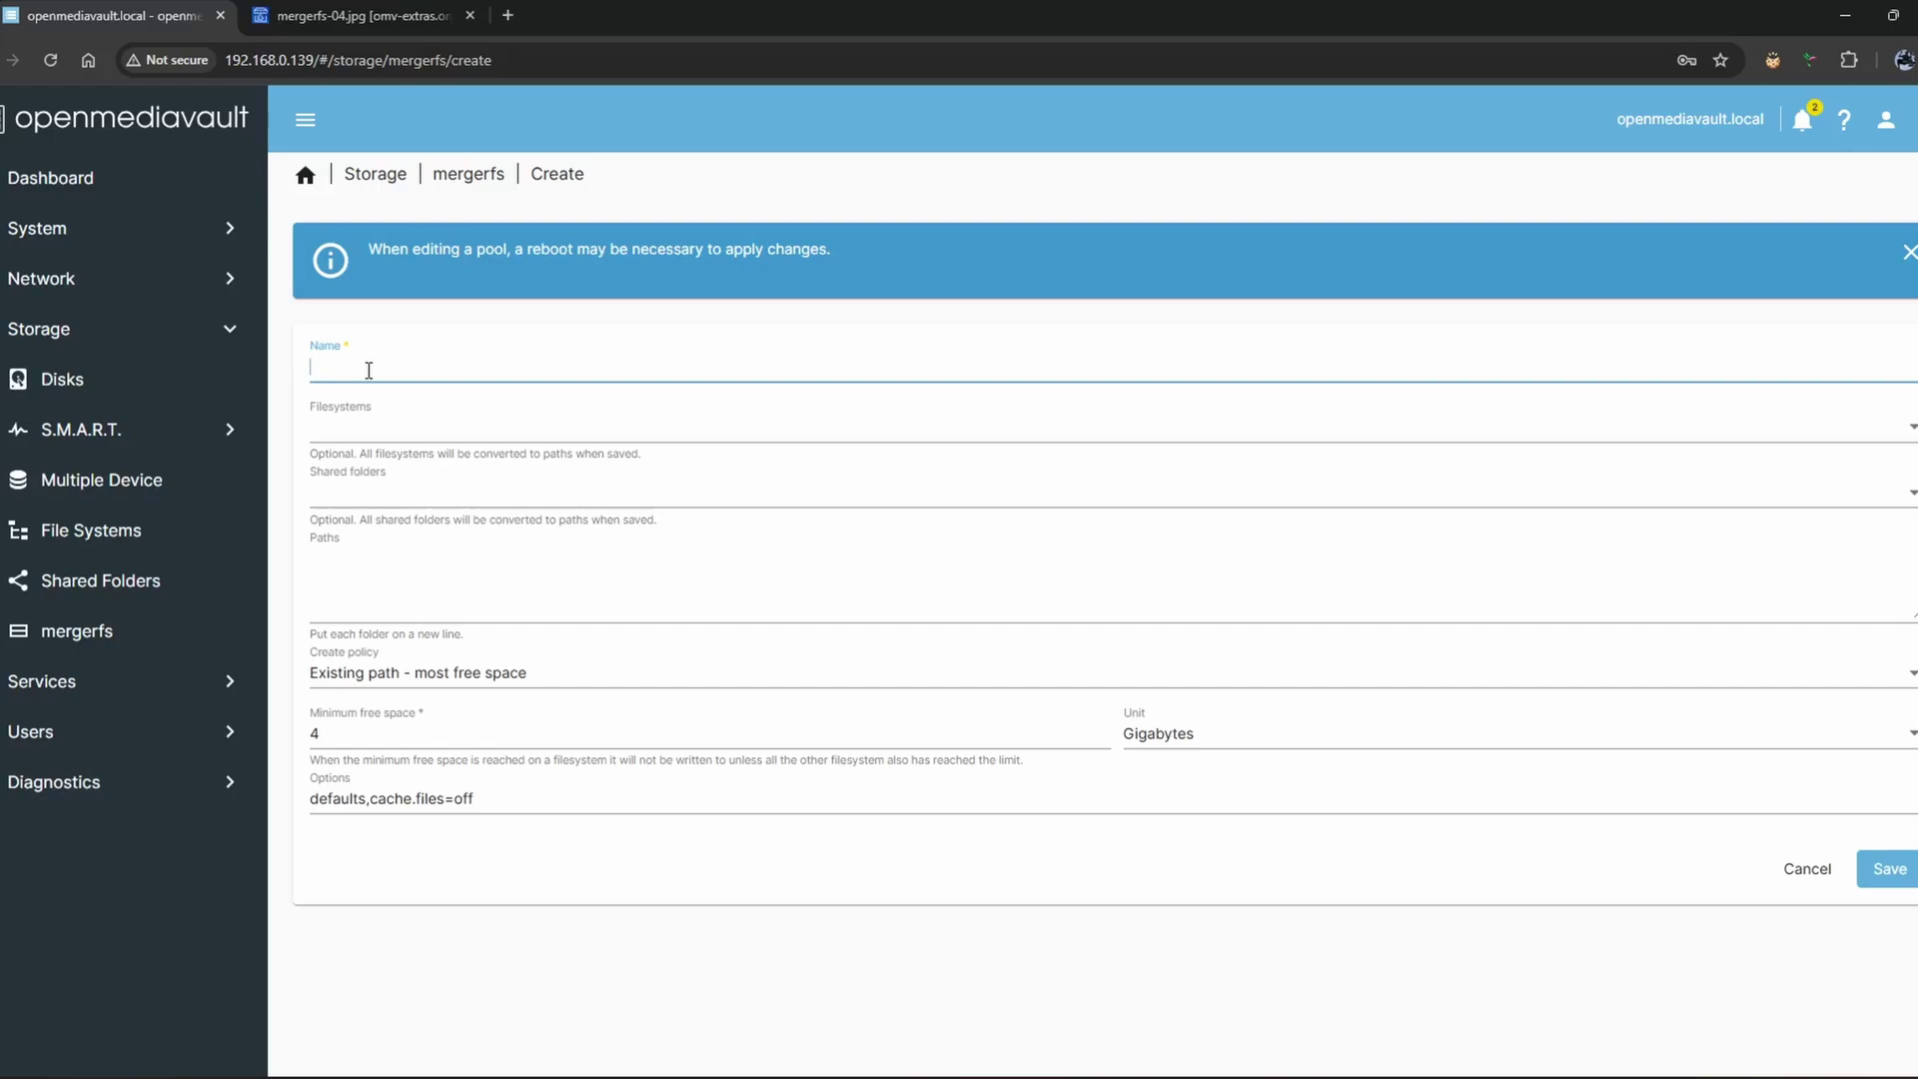
type("NewEarth")
left_click(380, 430)
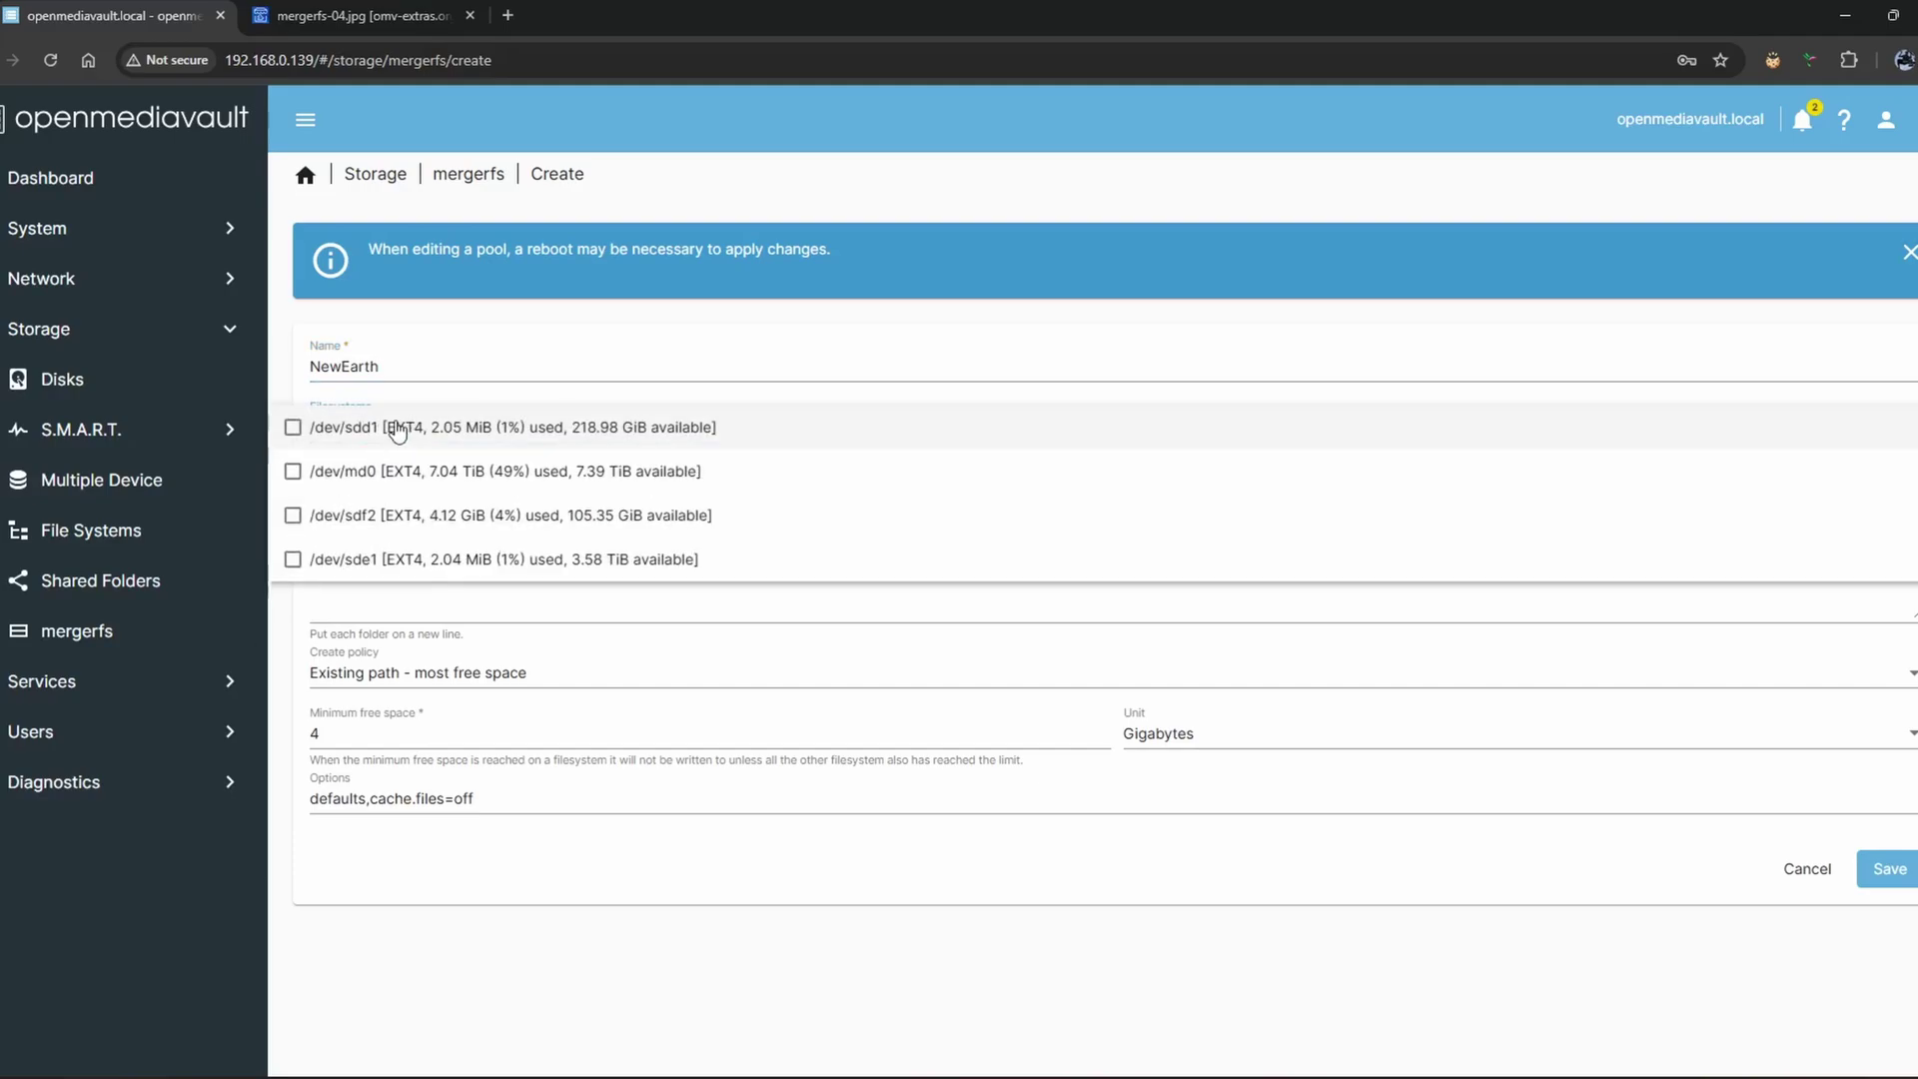
Step: Choose /dev/md0 and /dev/sde1 as the NewEarth pool's filesystems
left_click(514, 358)
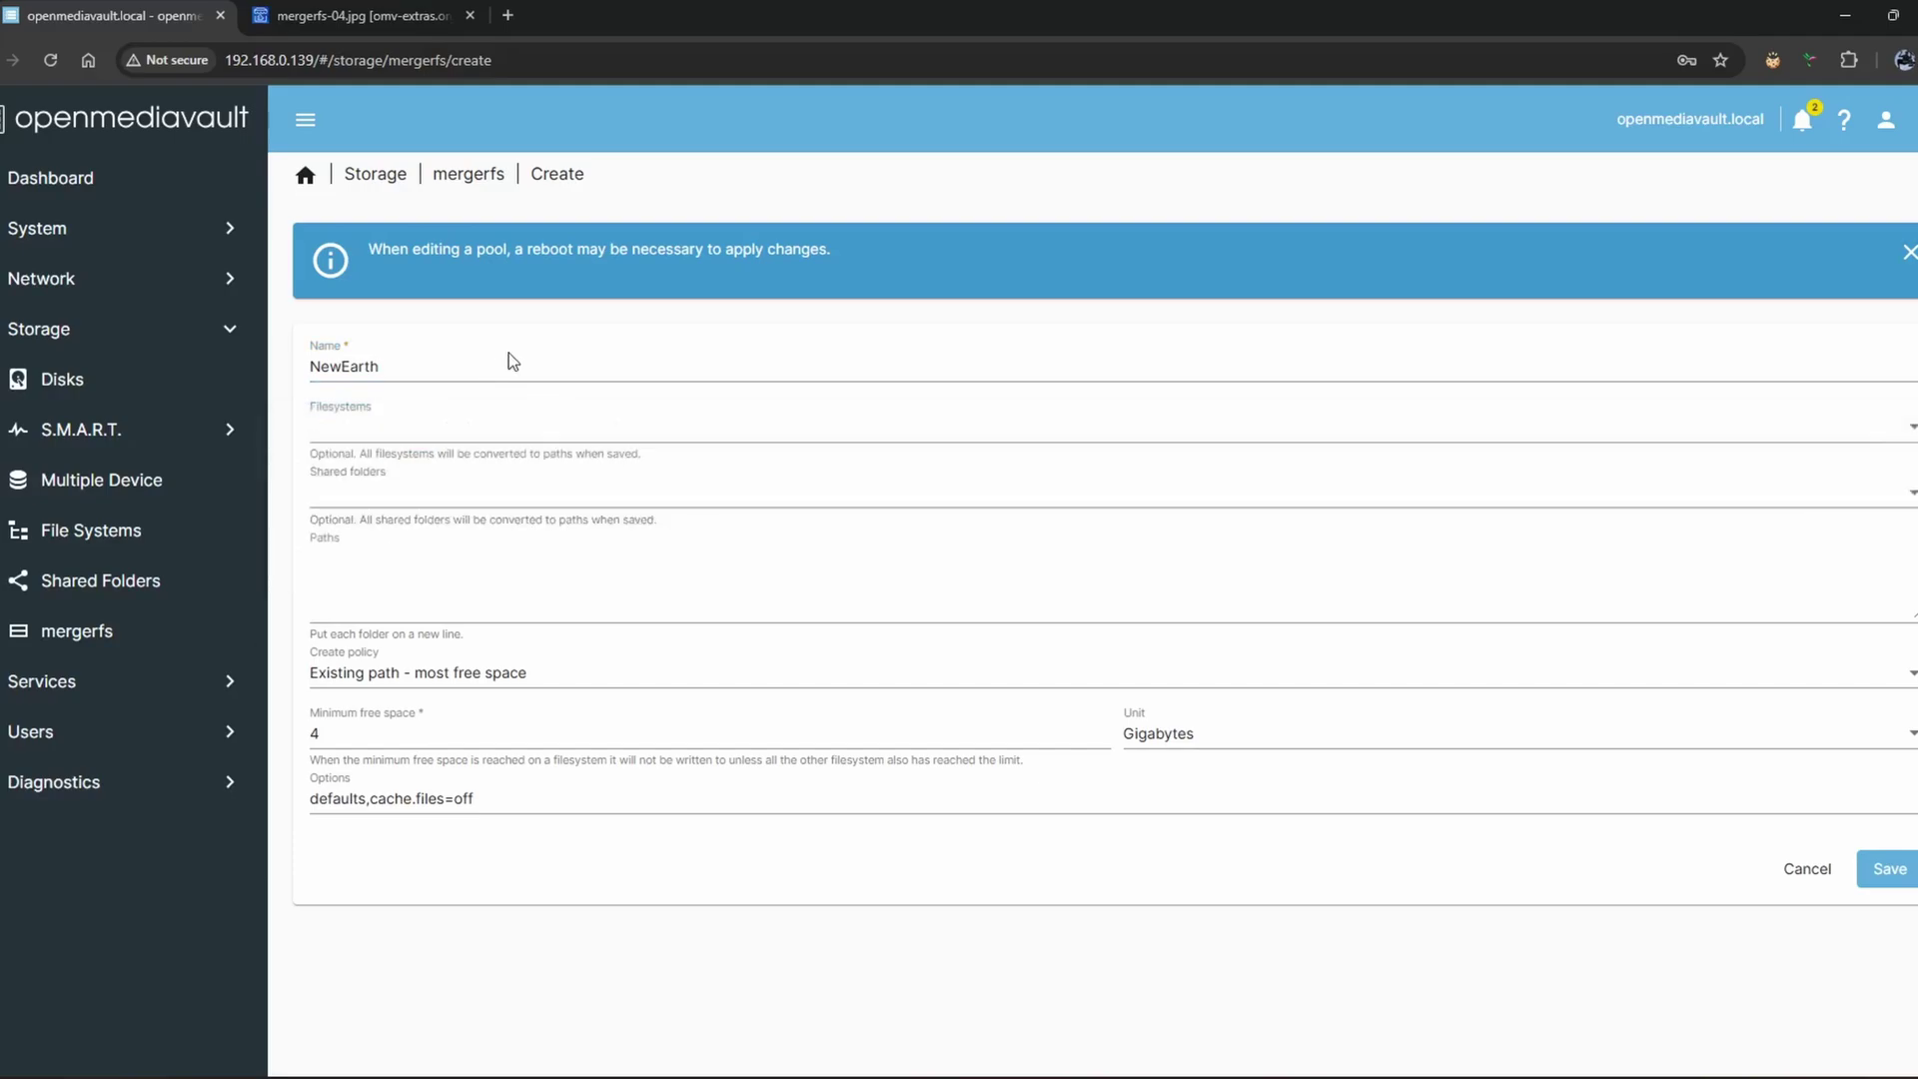
left_click(337, 441)
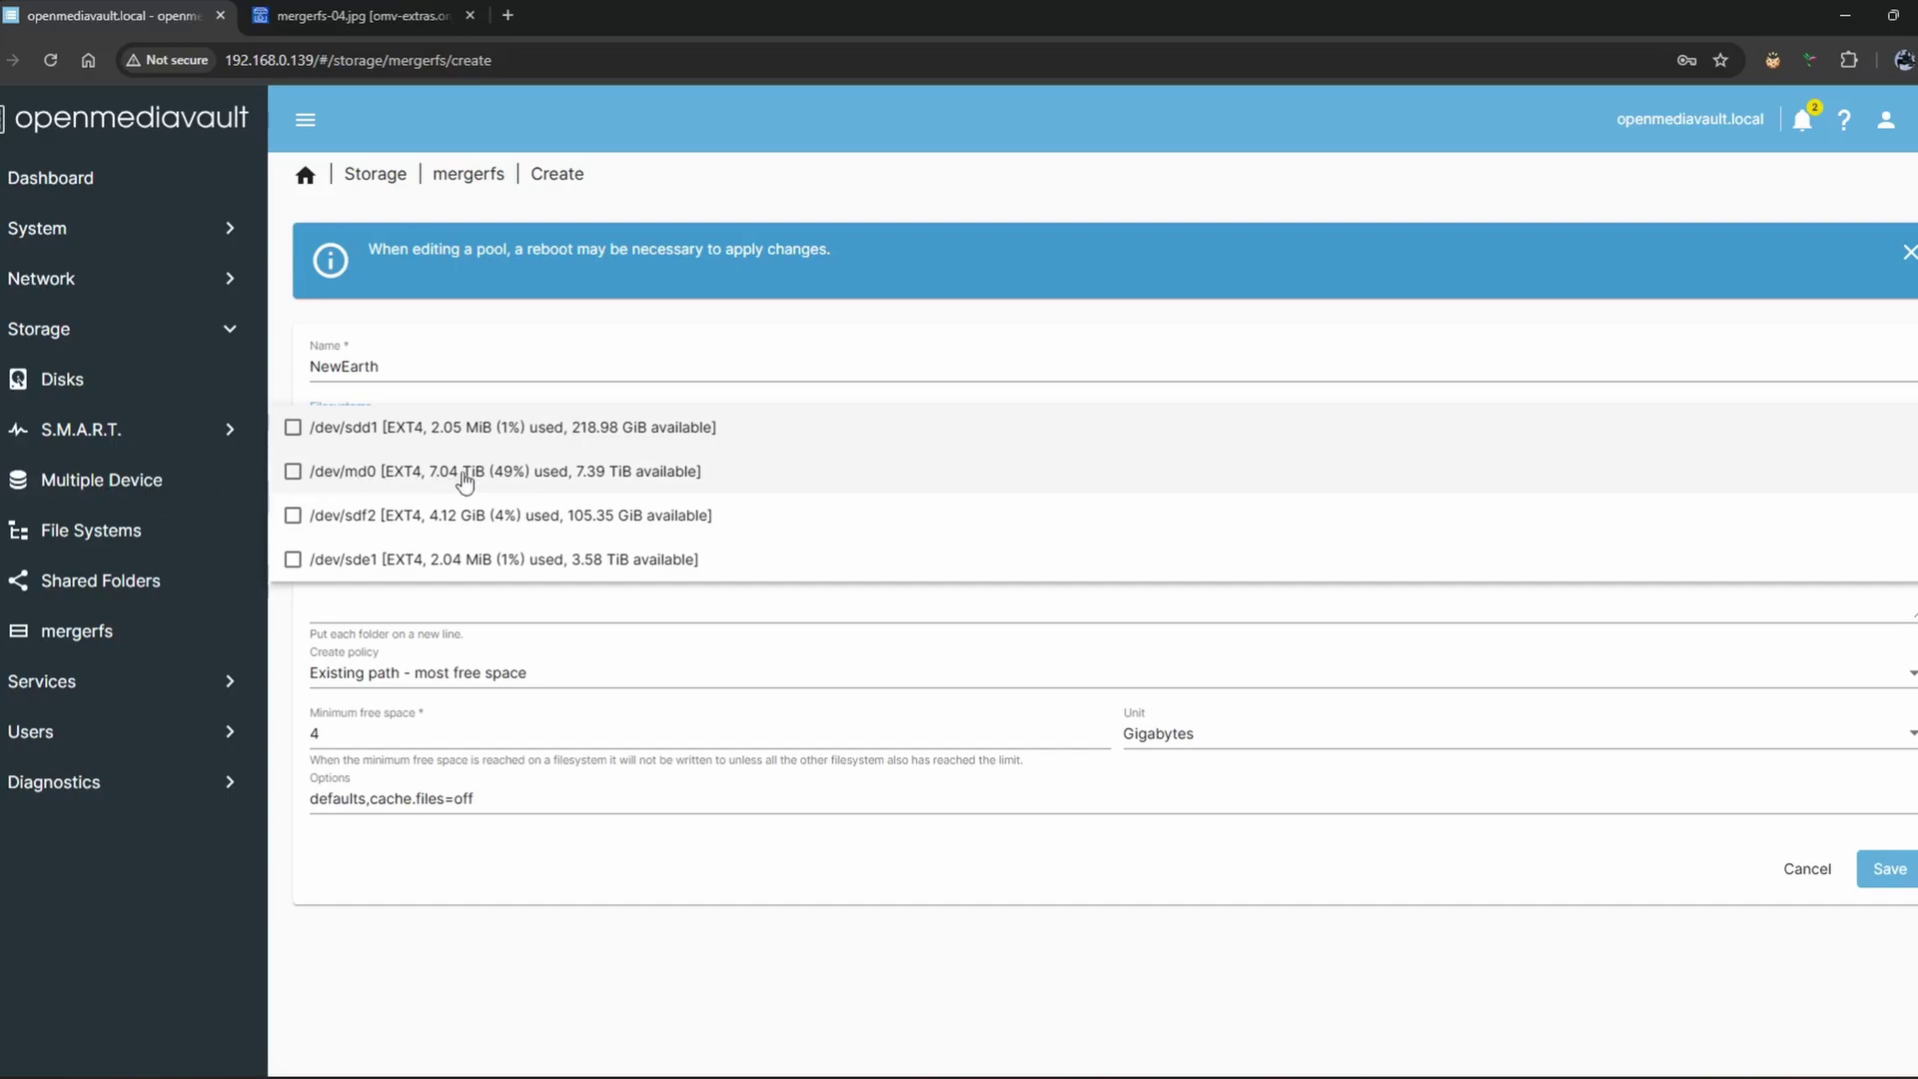
left_click(291, 484)
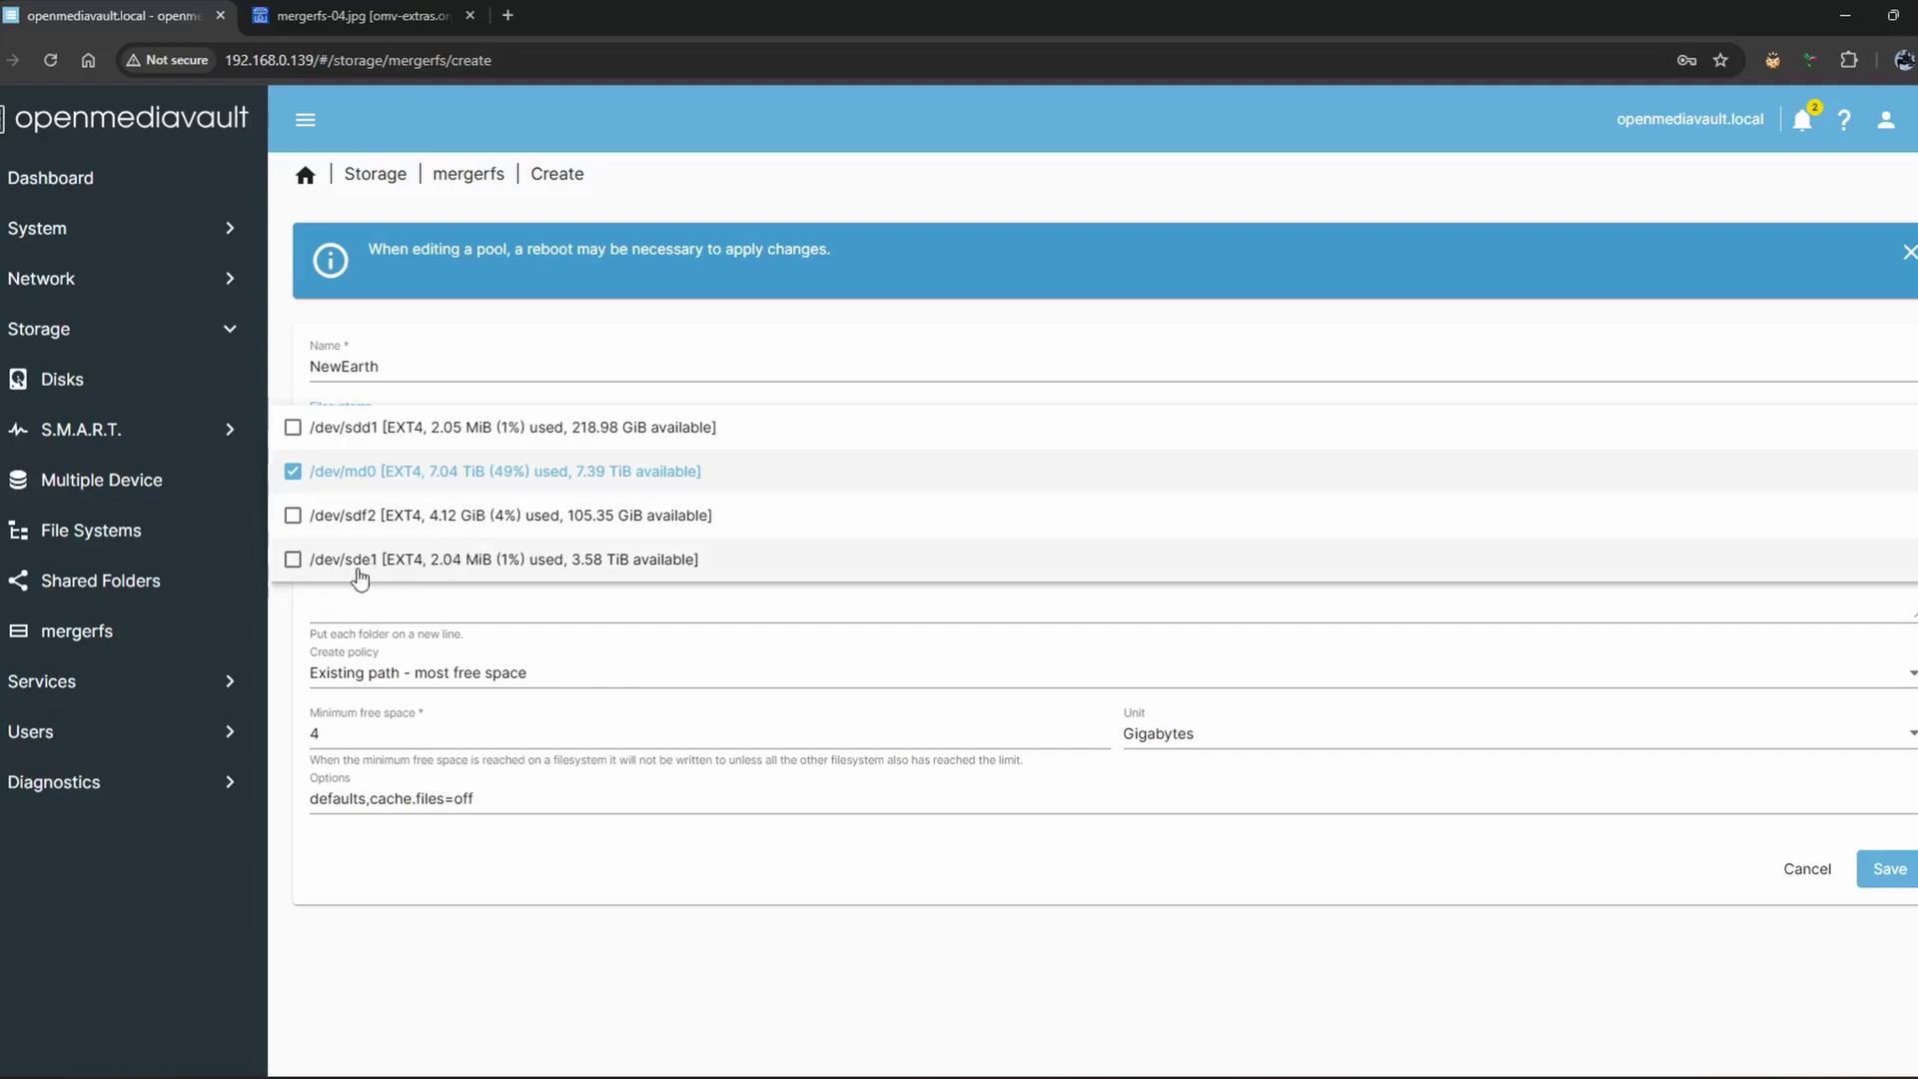
left_click(295, 562)
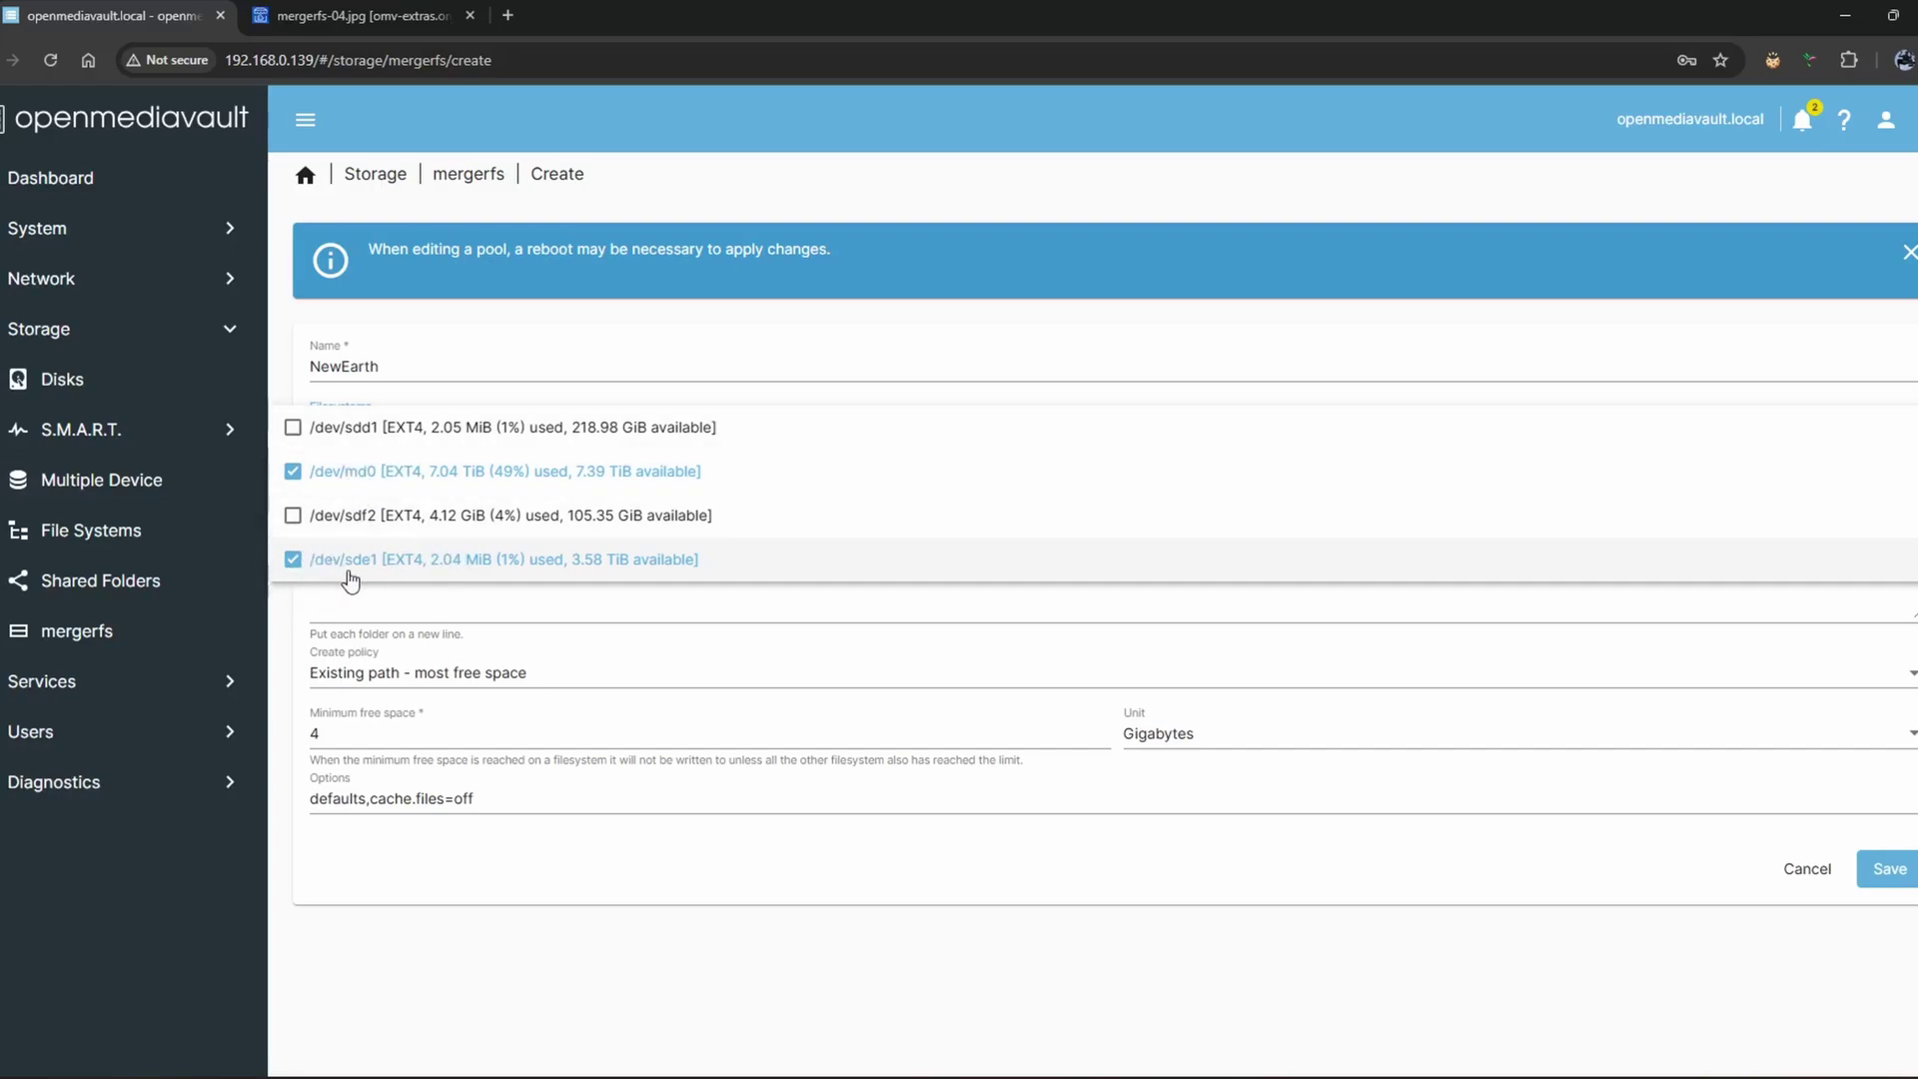
left_click(459, 954)
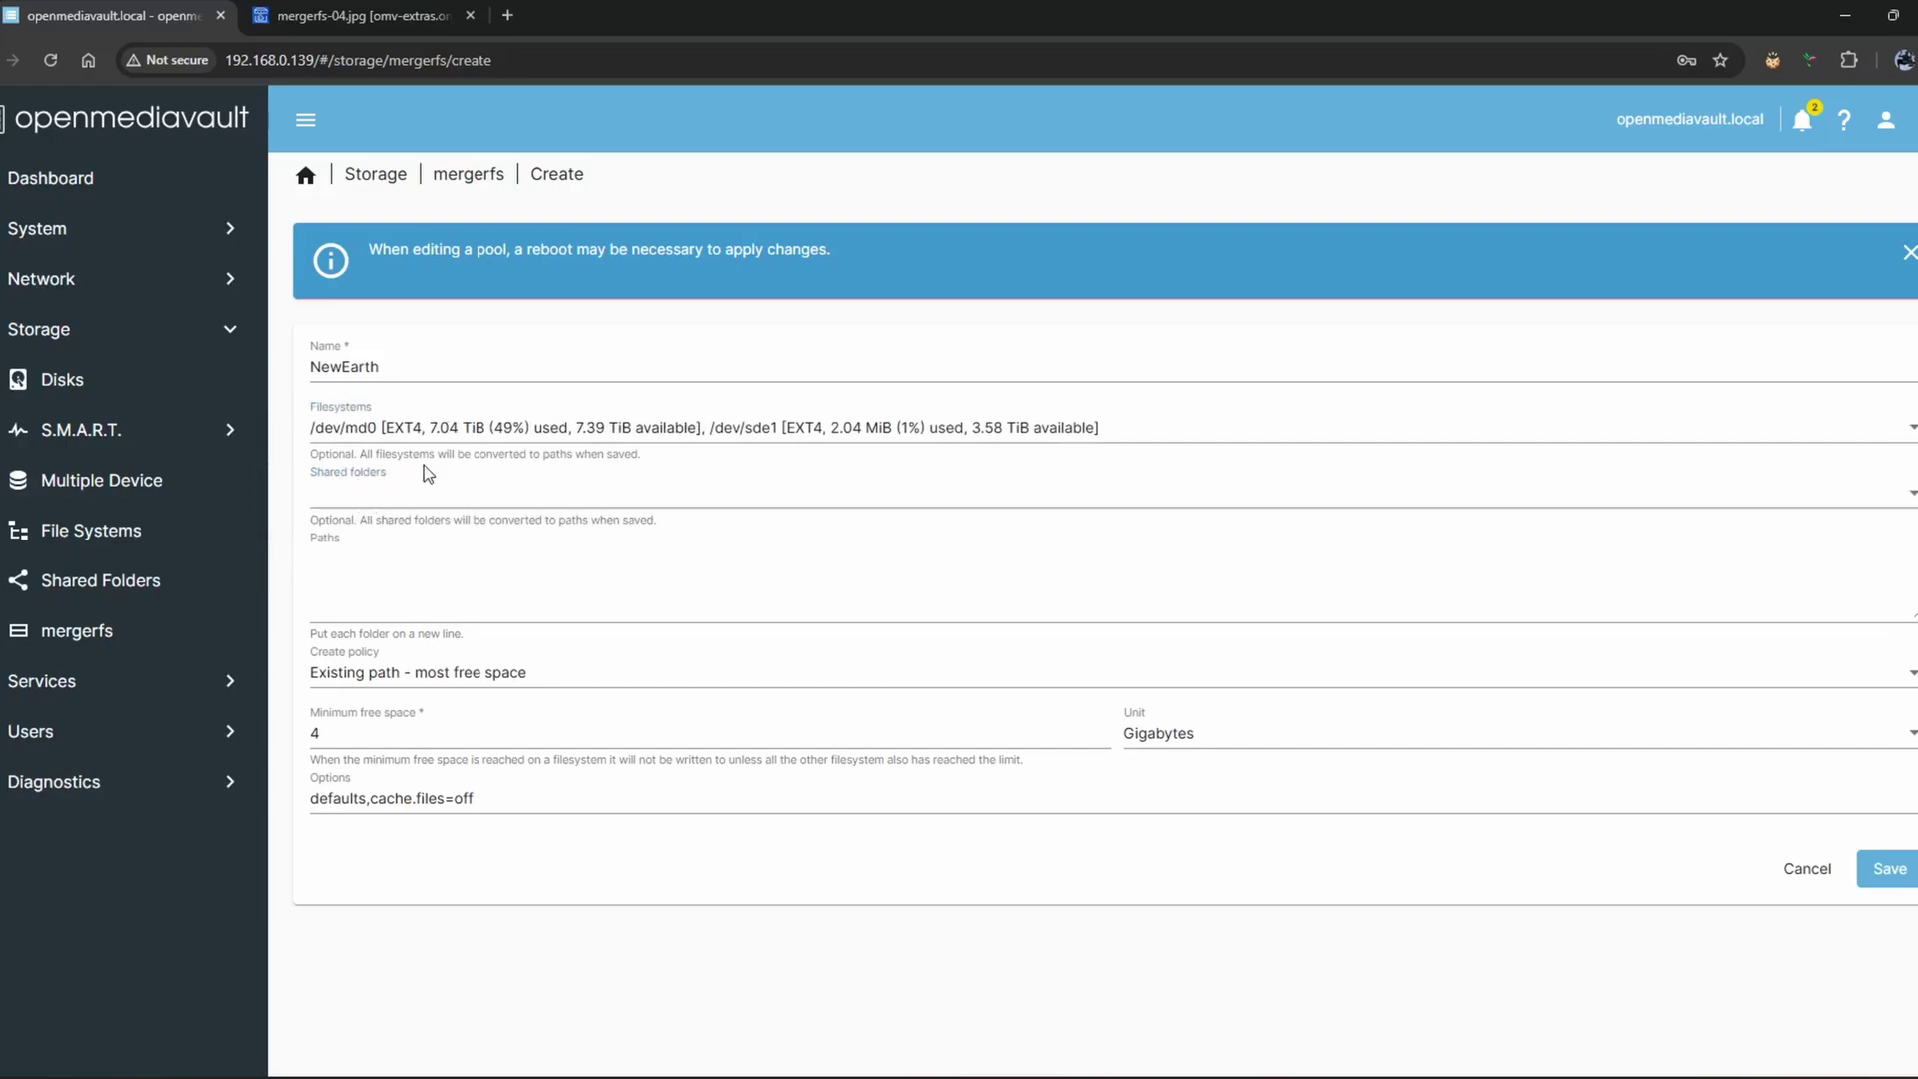
Step: Add the Gallifrey shared folder to the NewEarth pool and save it
left_click(488, 504)
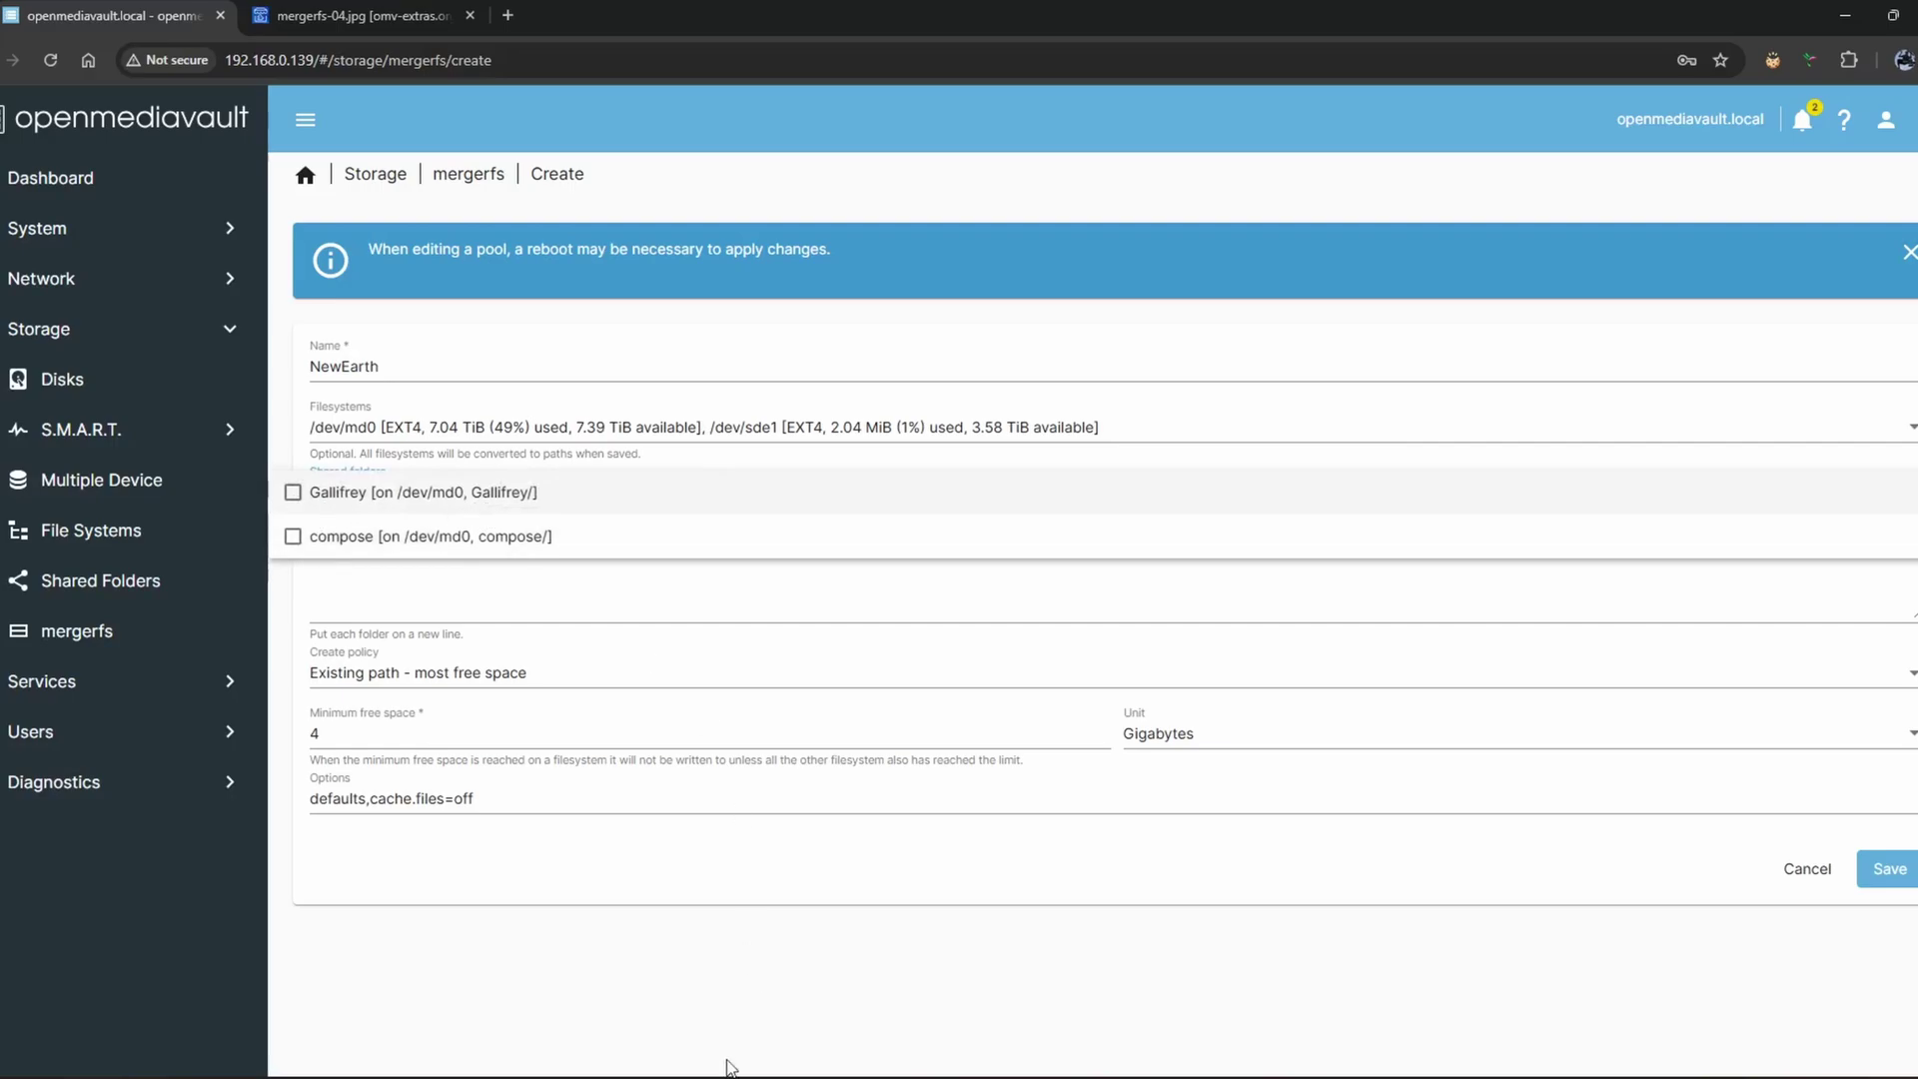
left_click(125, 1004)
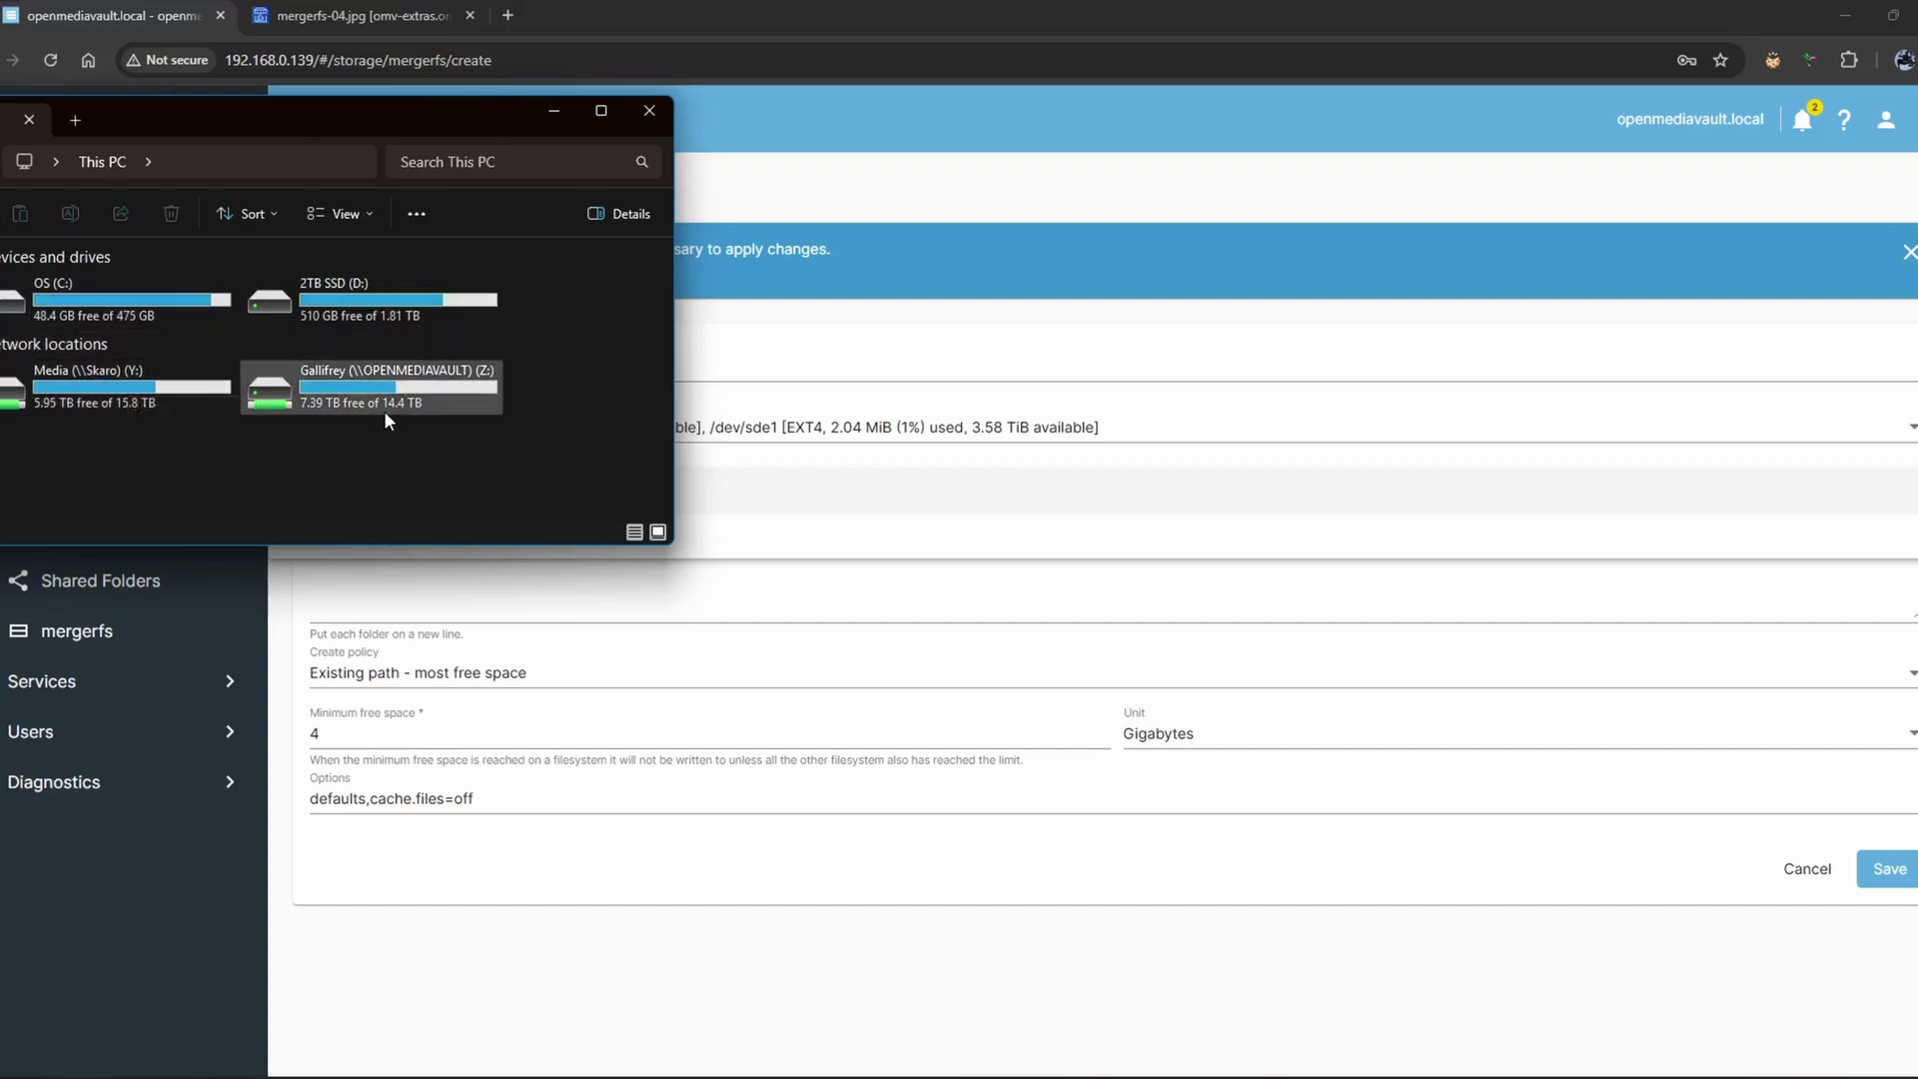
left_click(969, 250)
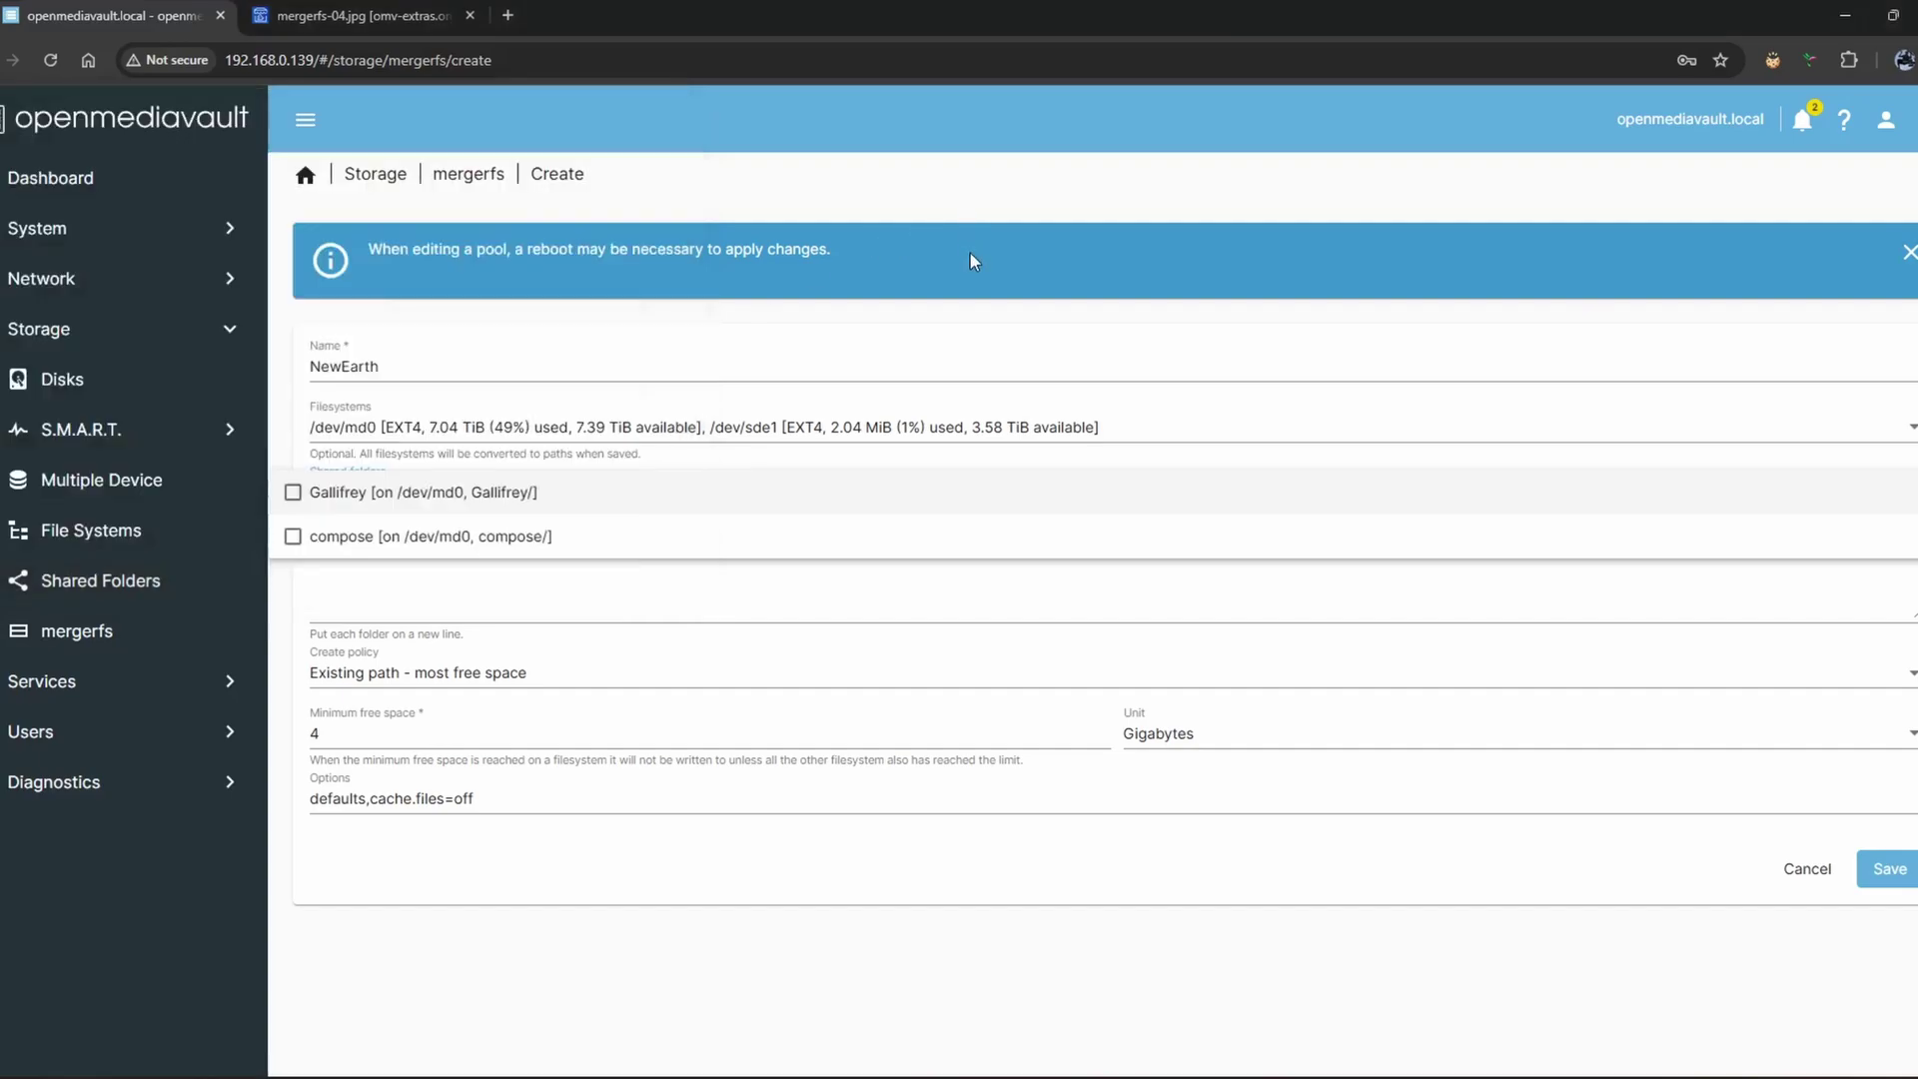
left_click(519, 496)
left_click(440, 493)
left_click(1027, 340)
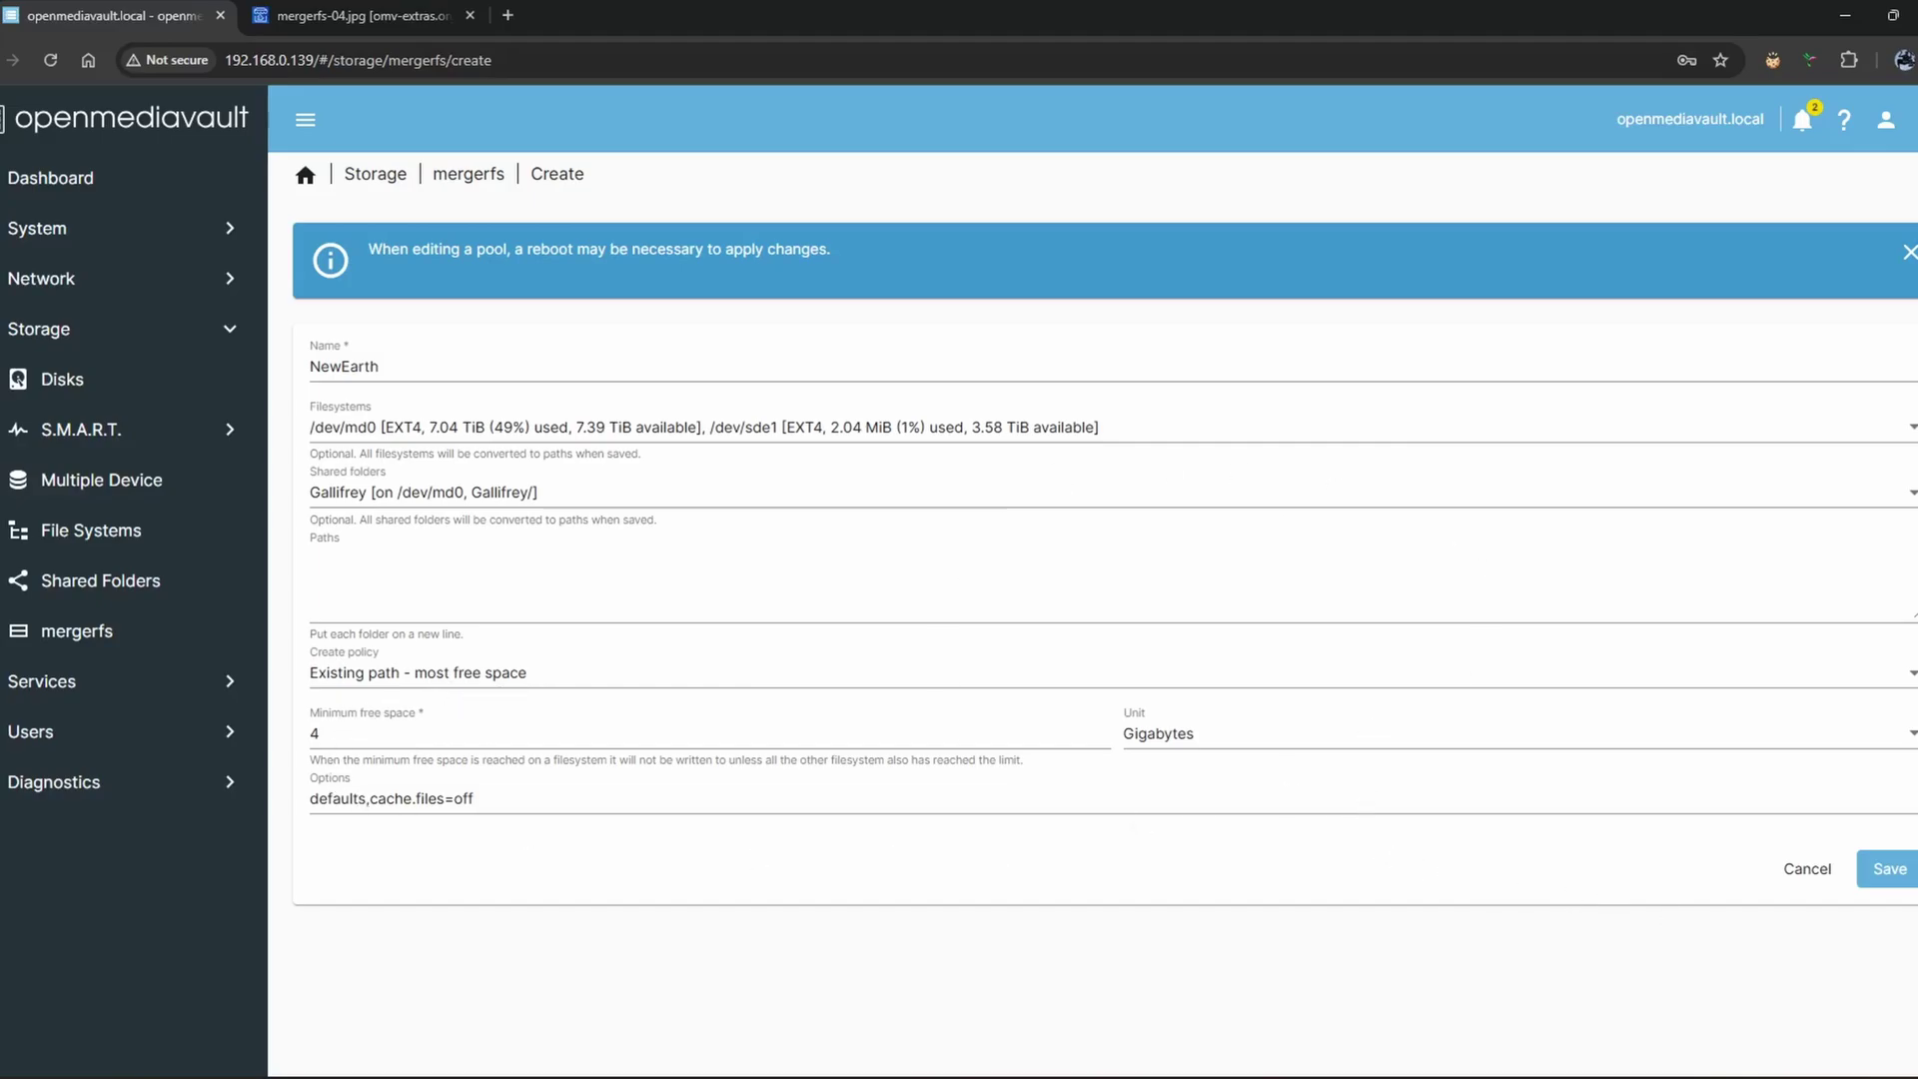
left_click(1904, 884)
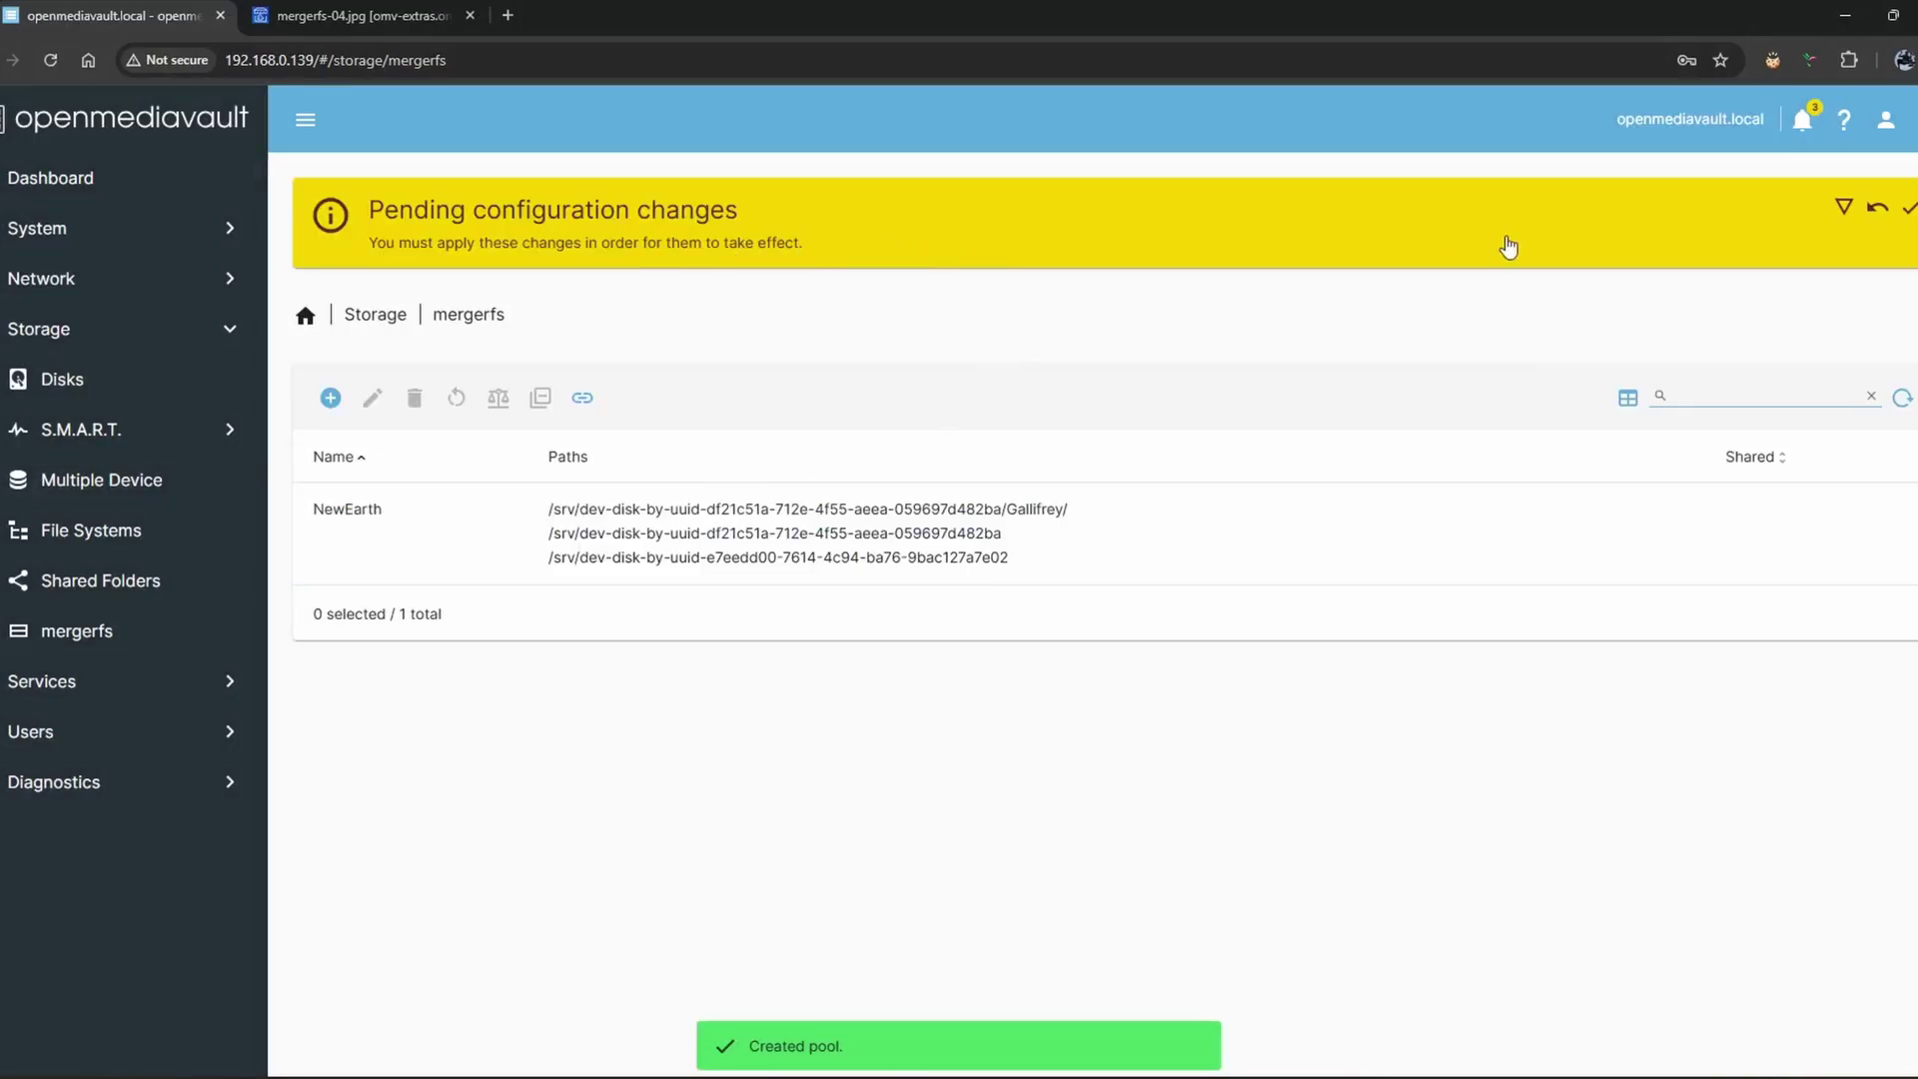
Step: Apply the pending openmediavault configuration changes, then bring up File Explorer showing the Gallifrey drive
left_click(1908, 206)
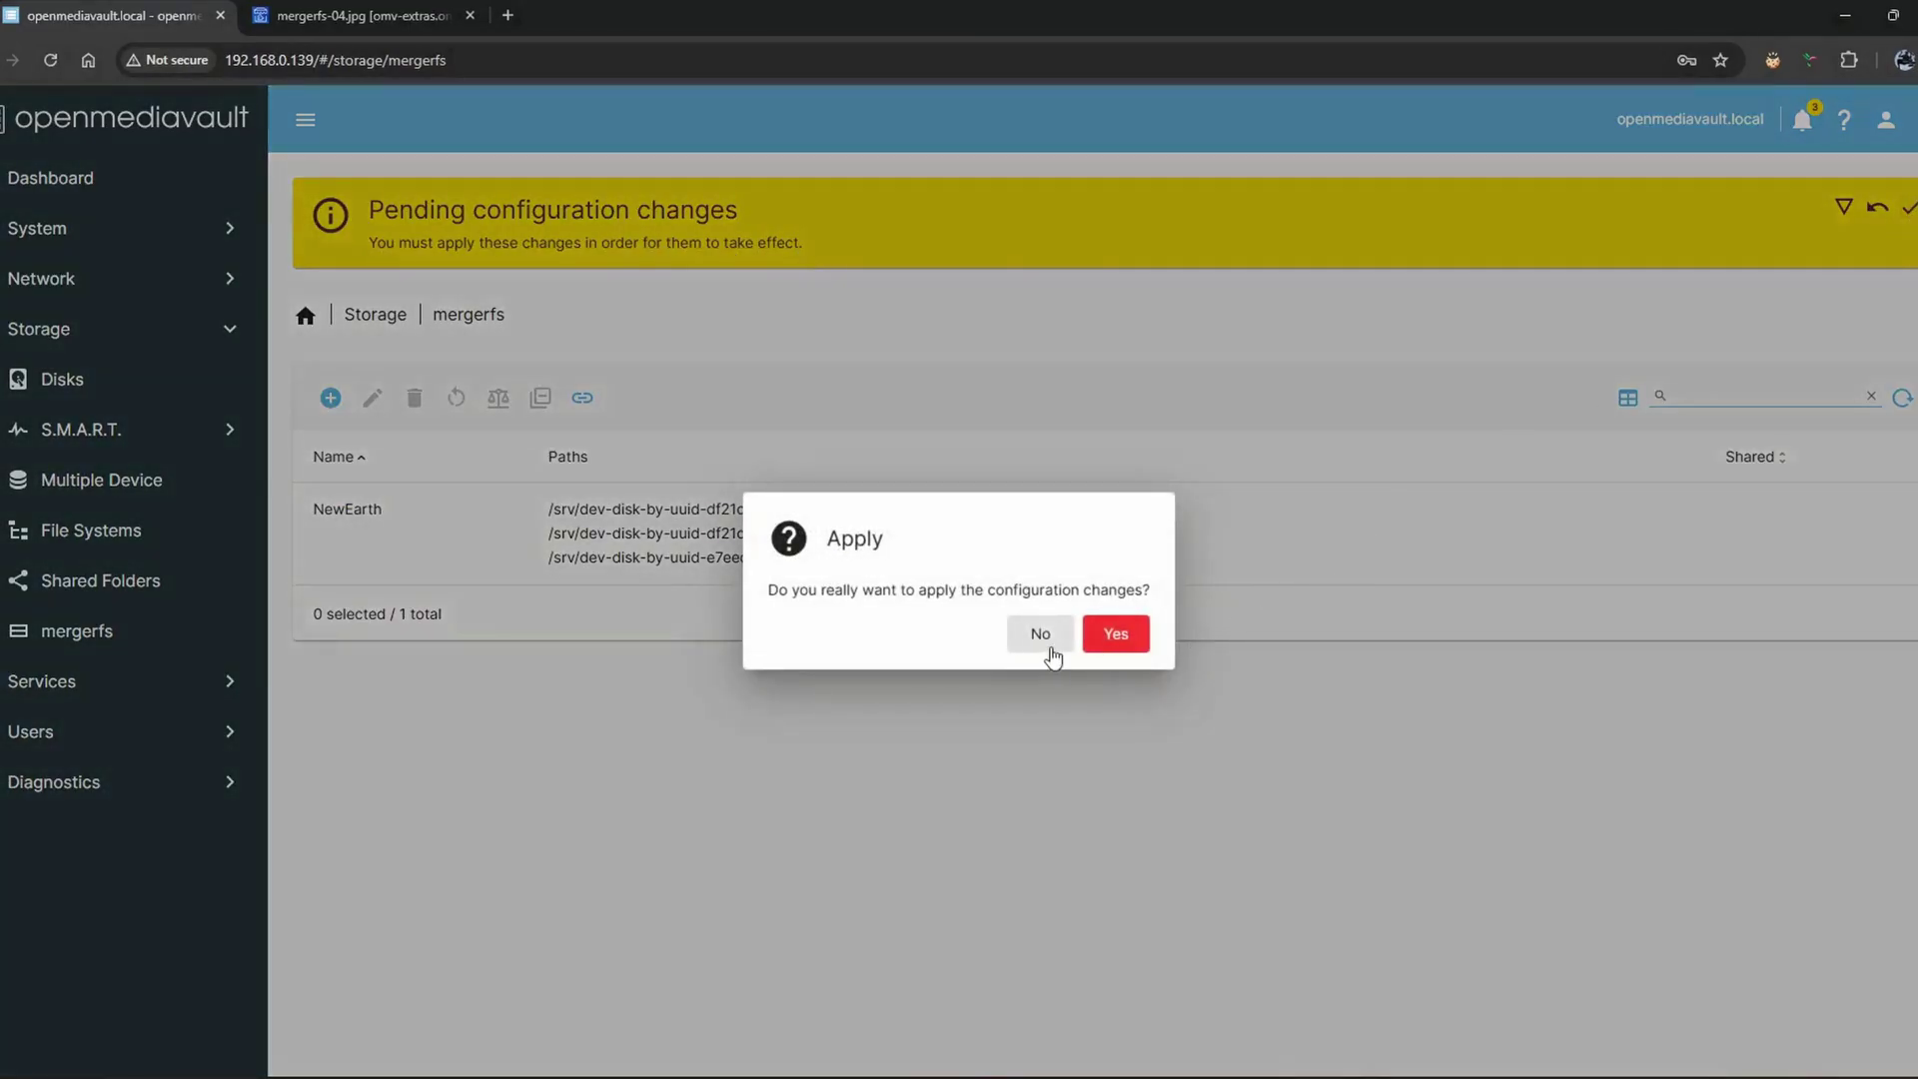
left_click(1116, 635)
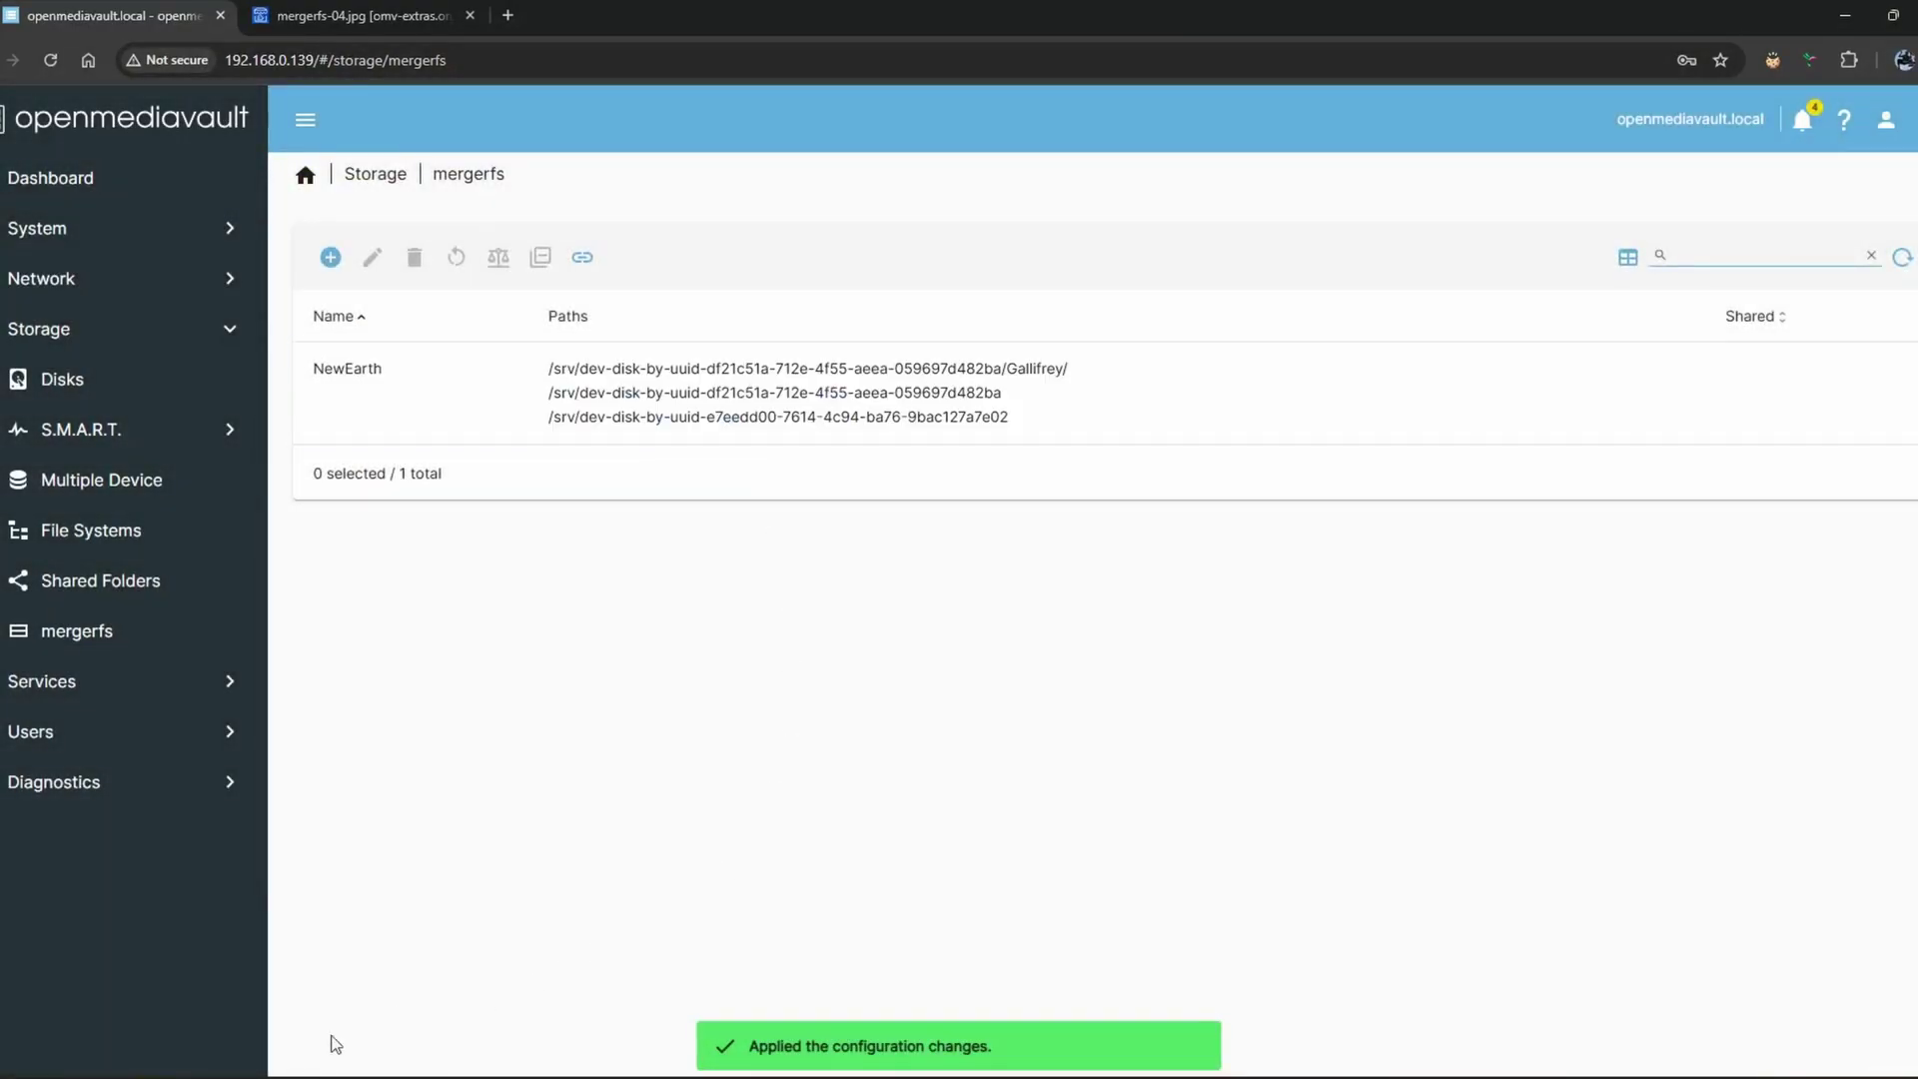
key("super+e")
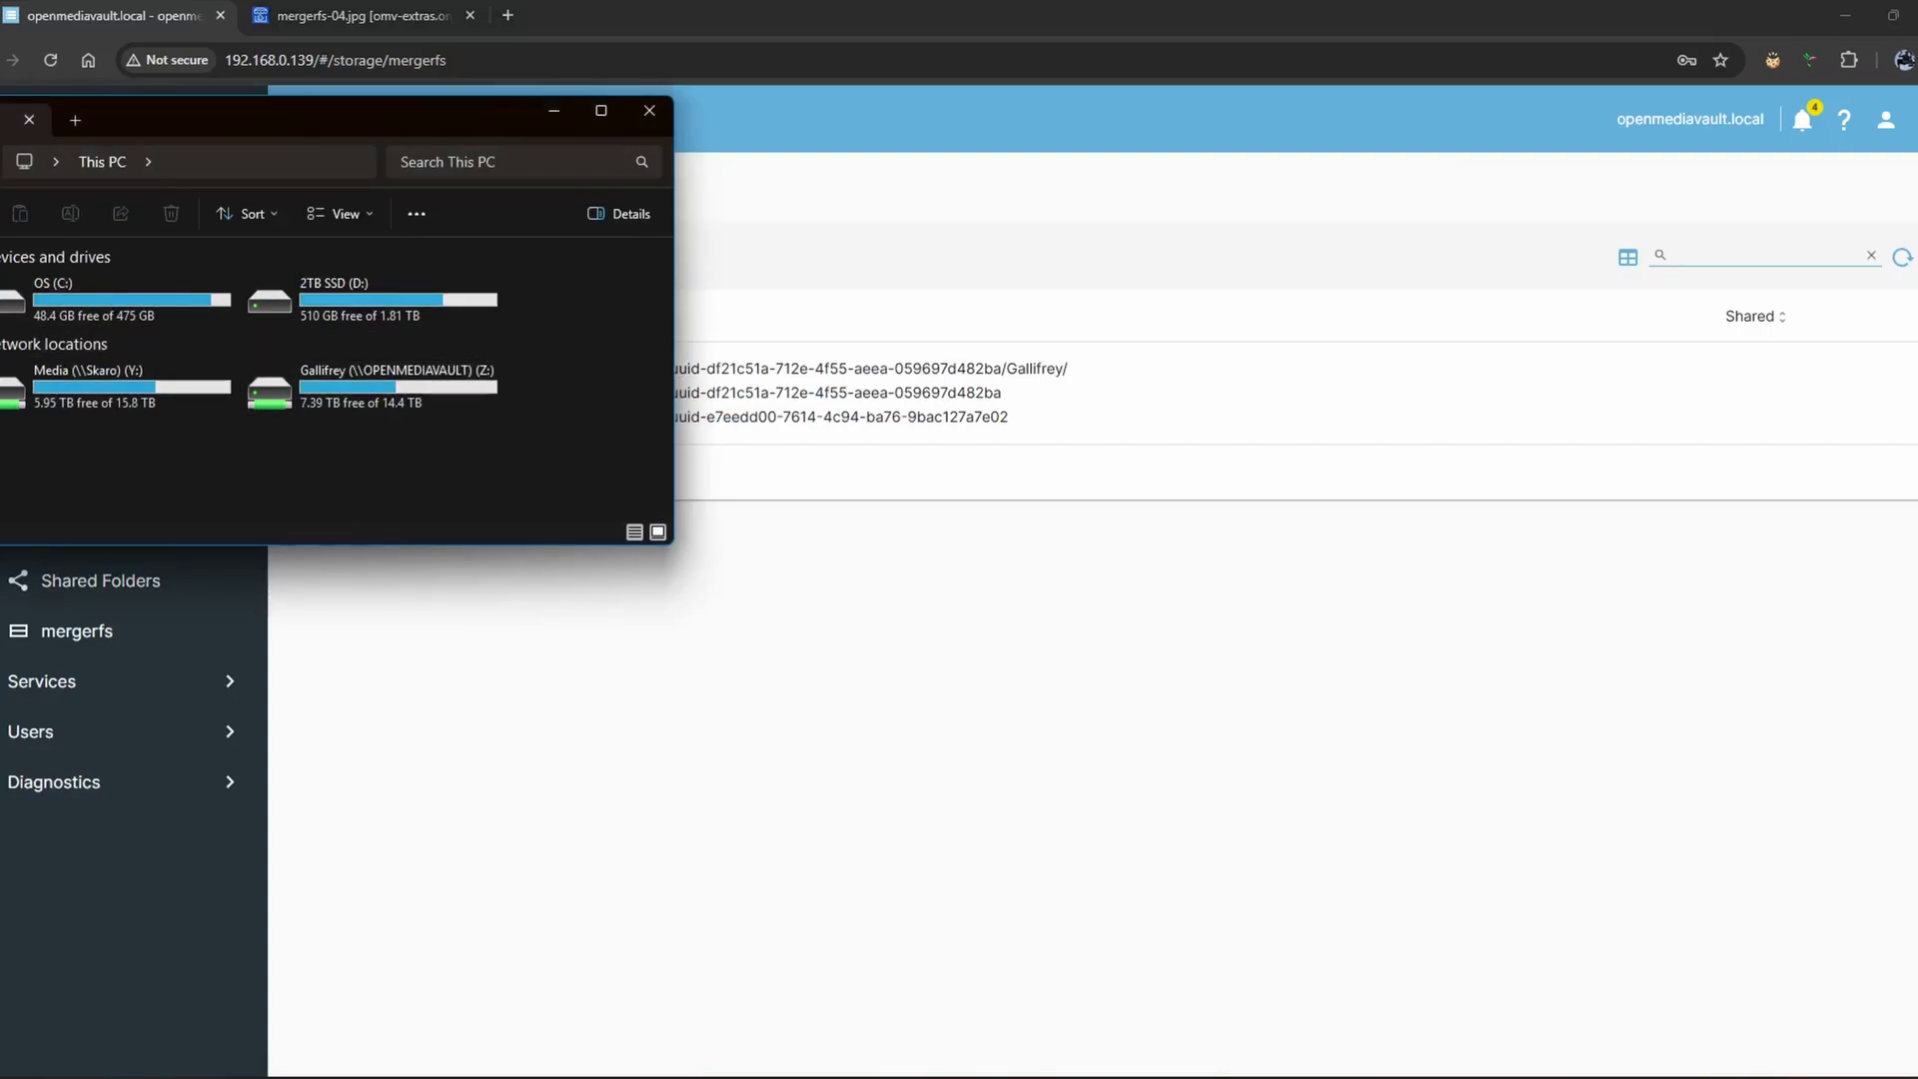
Step: Return to openmediavault and confirm in Shared Folders that Gallifrey is still on /dev/md0
left_click(866, 156)
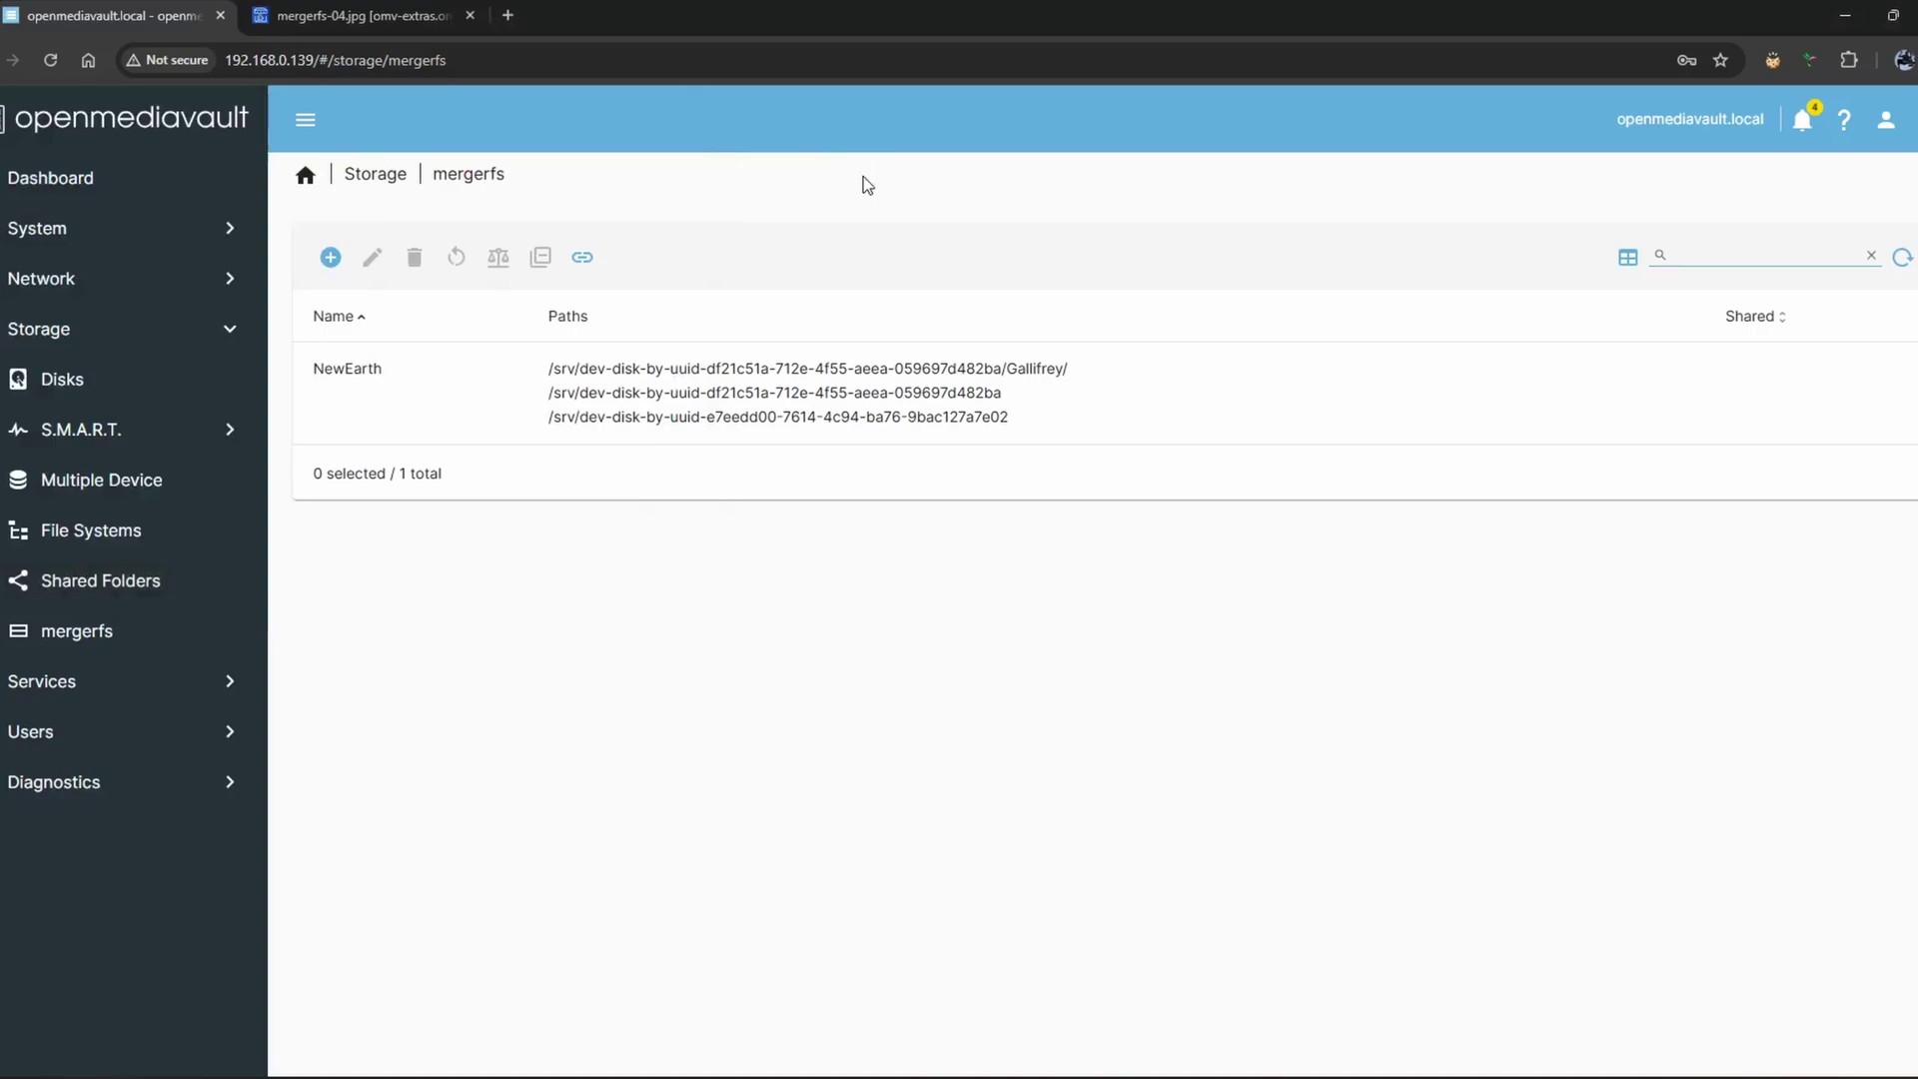
left_click(157, 593)
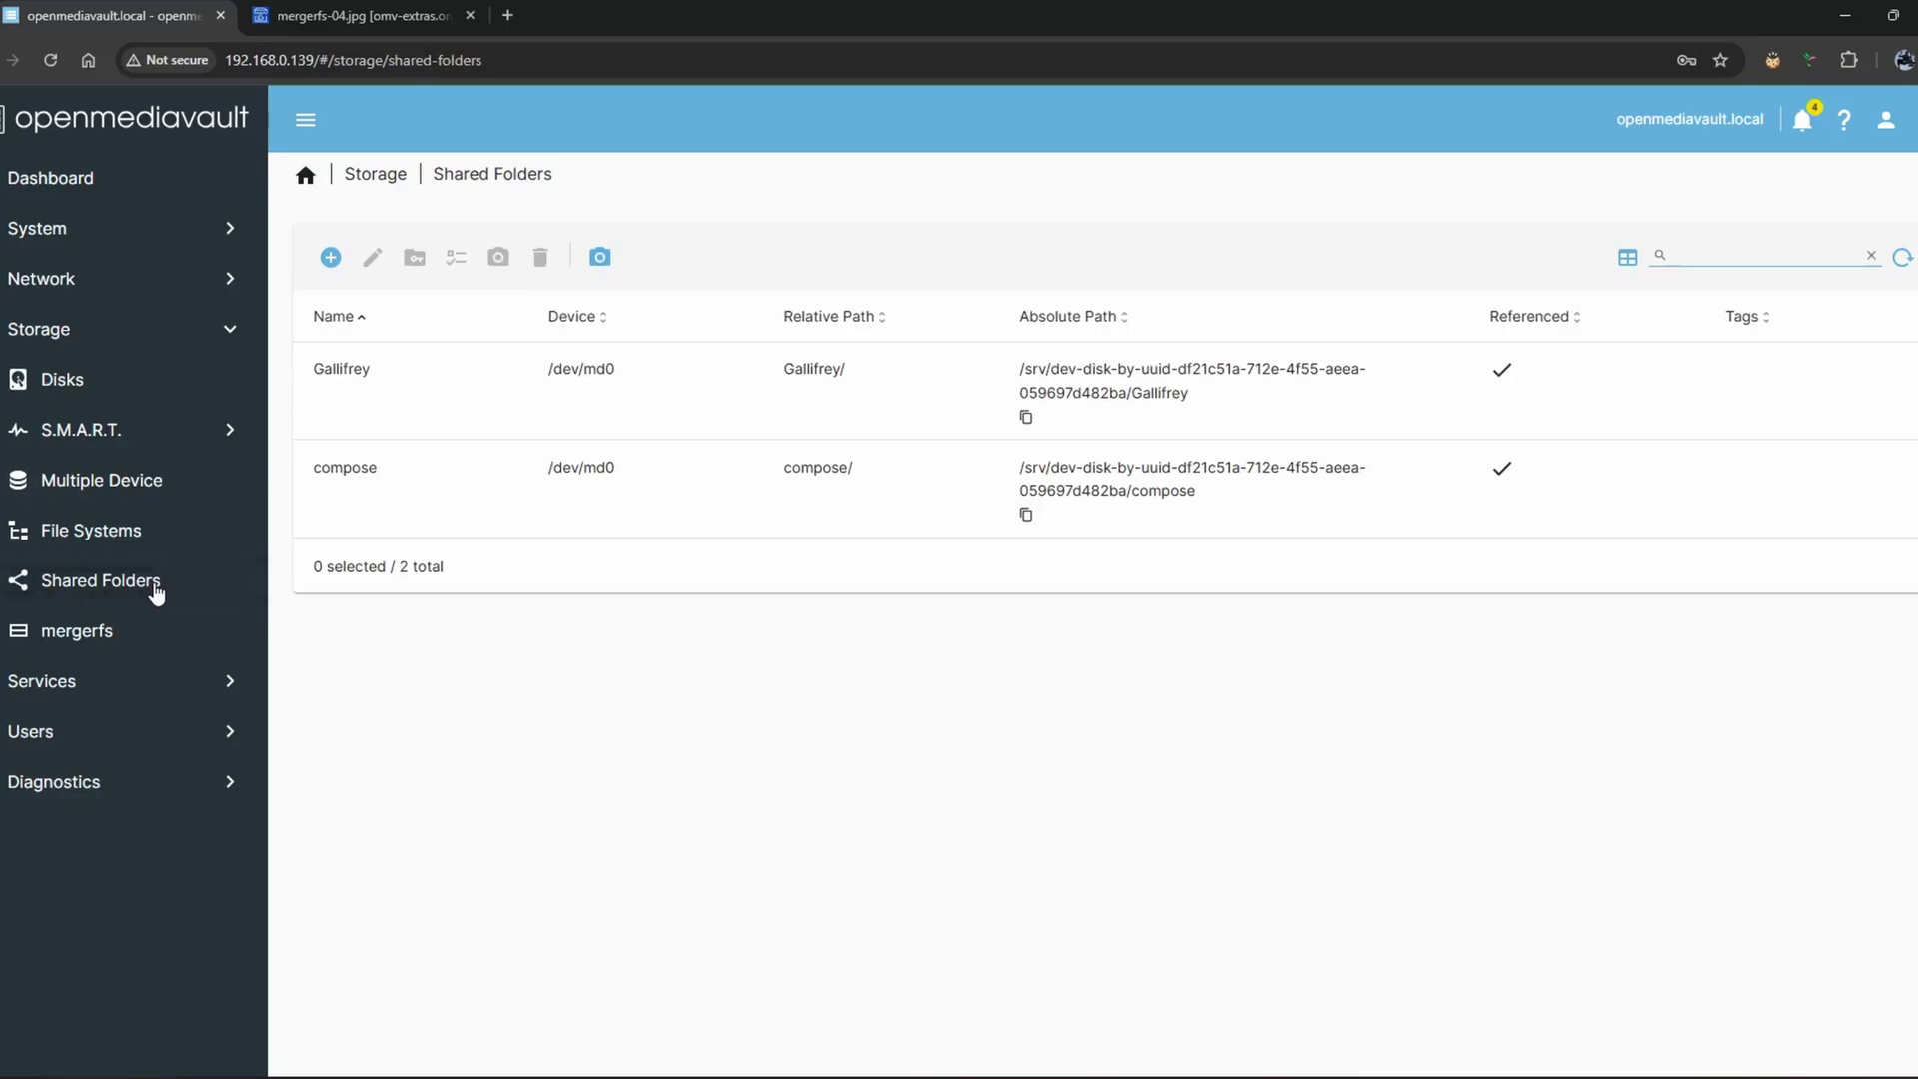
left_click(496, 395)
mouse_move(620, 363)
left_mouse_down()
mouse_move(584, 368)
mouse_move(619, 375)
left_mouse_up()
left_click(619, 376)
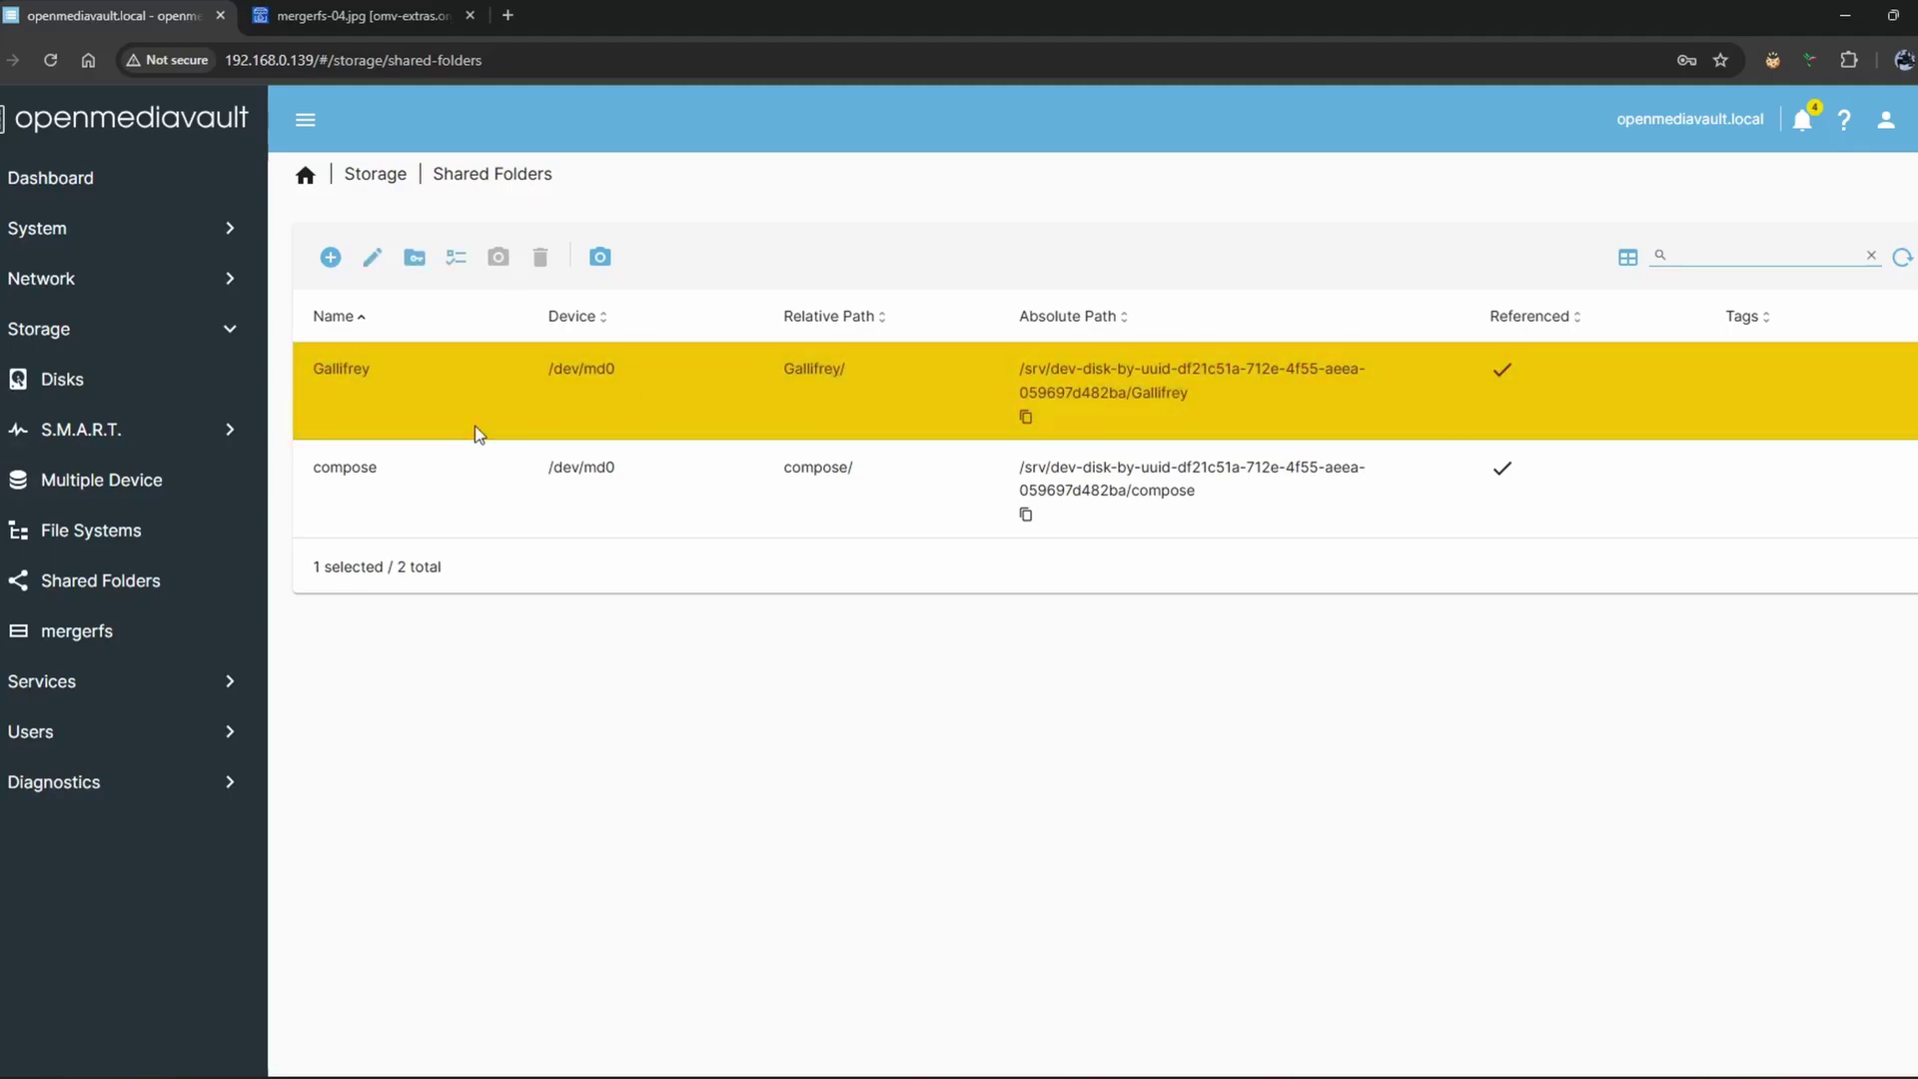
Step: Check in File Systems that the NewEarth pool is mounted, then return to Shared Folders
left_click(112, 534)
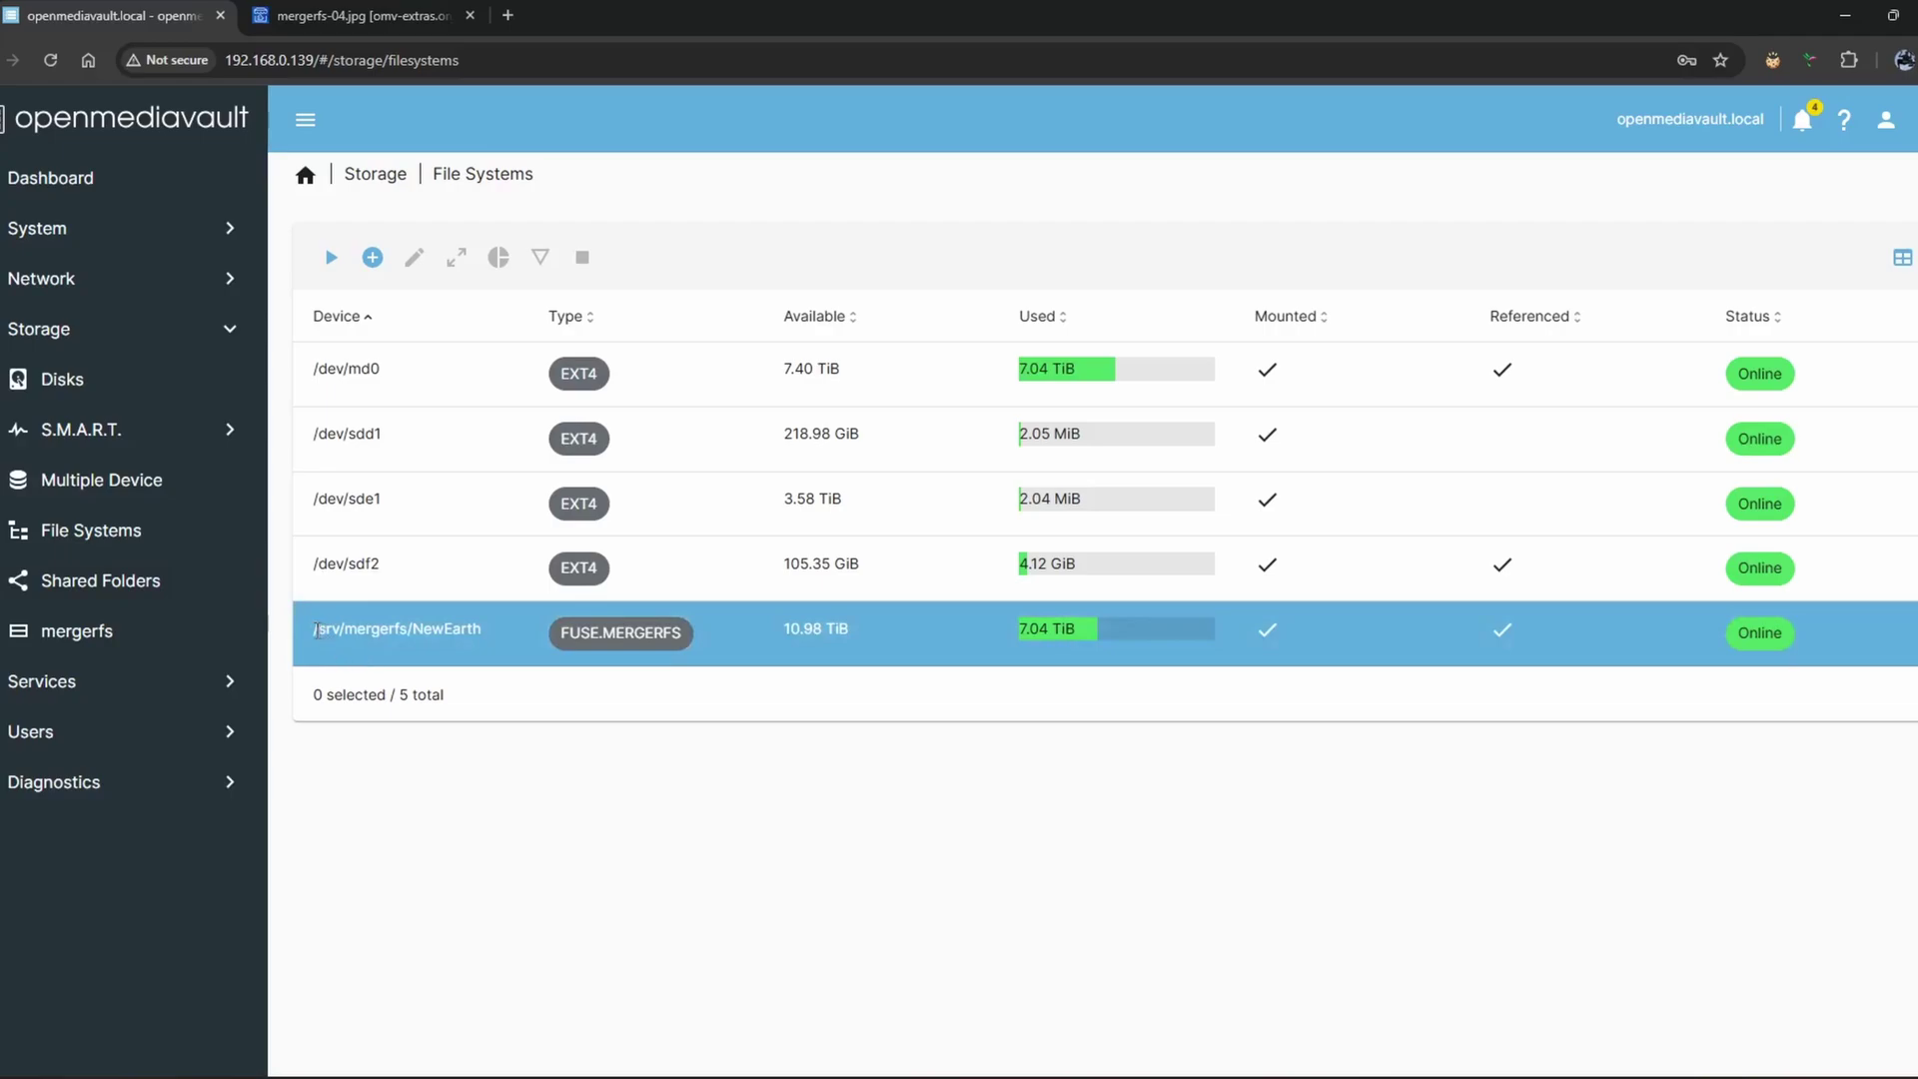
left_click_drag(316, 632, 478, 632)
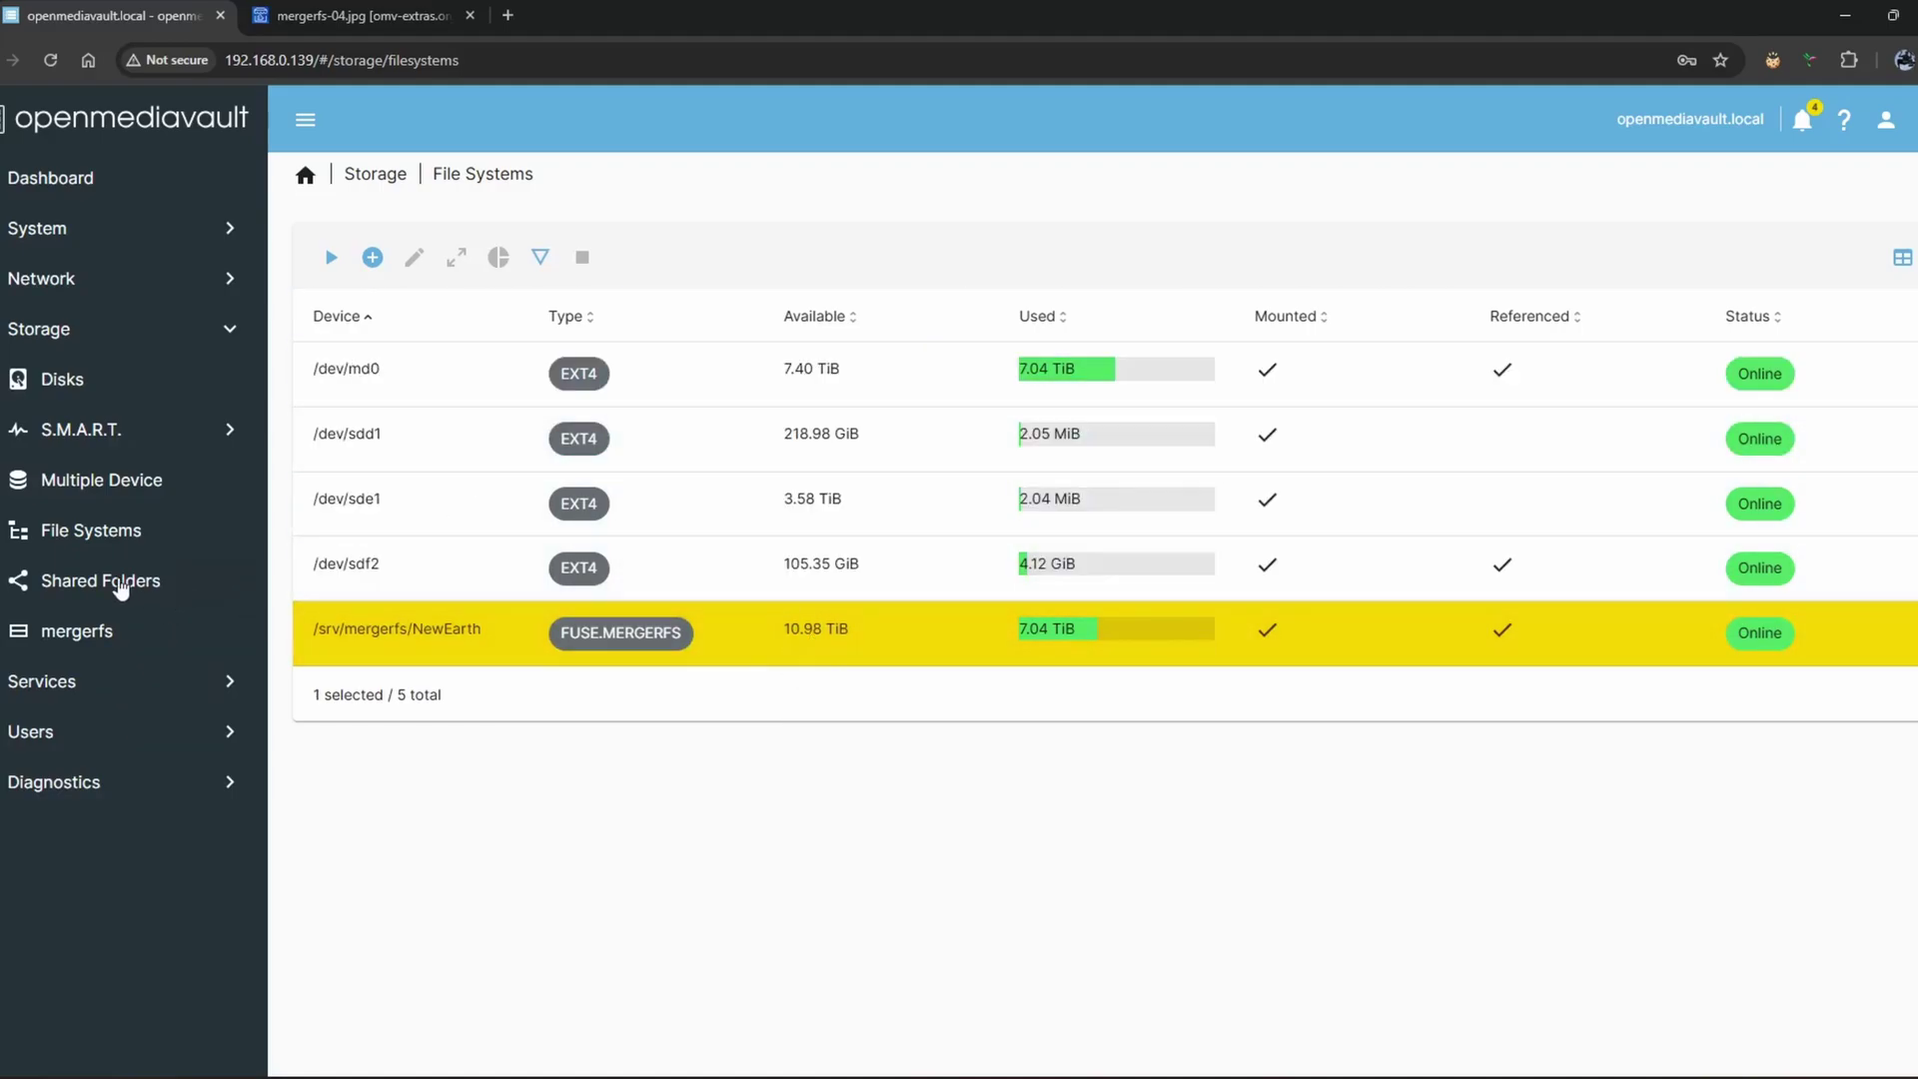
left_click(100, 581)
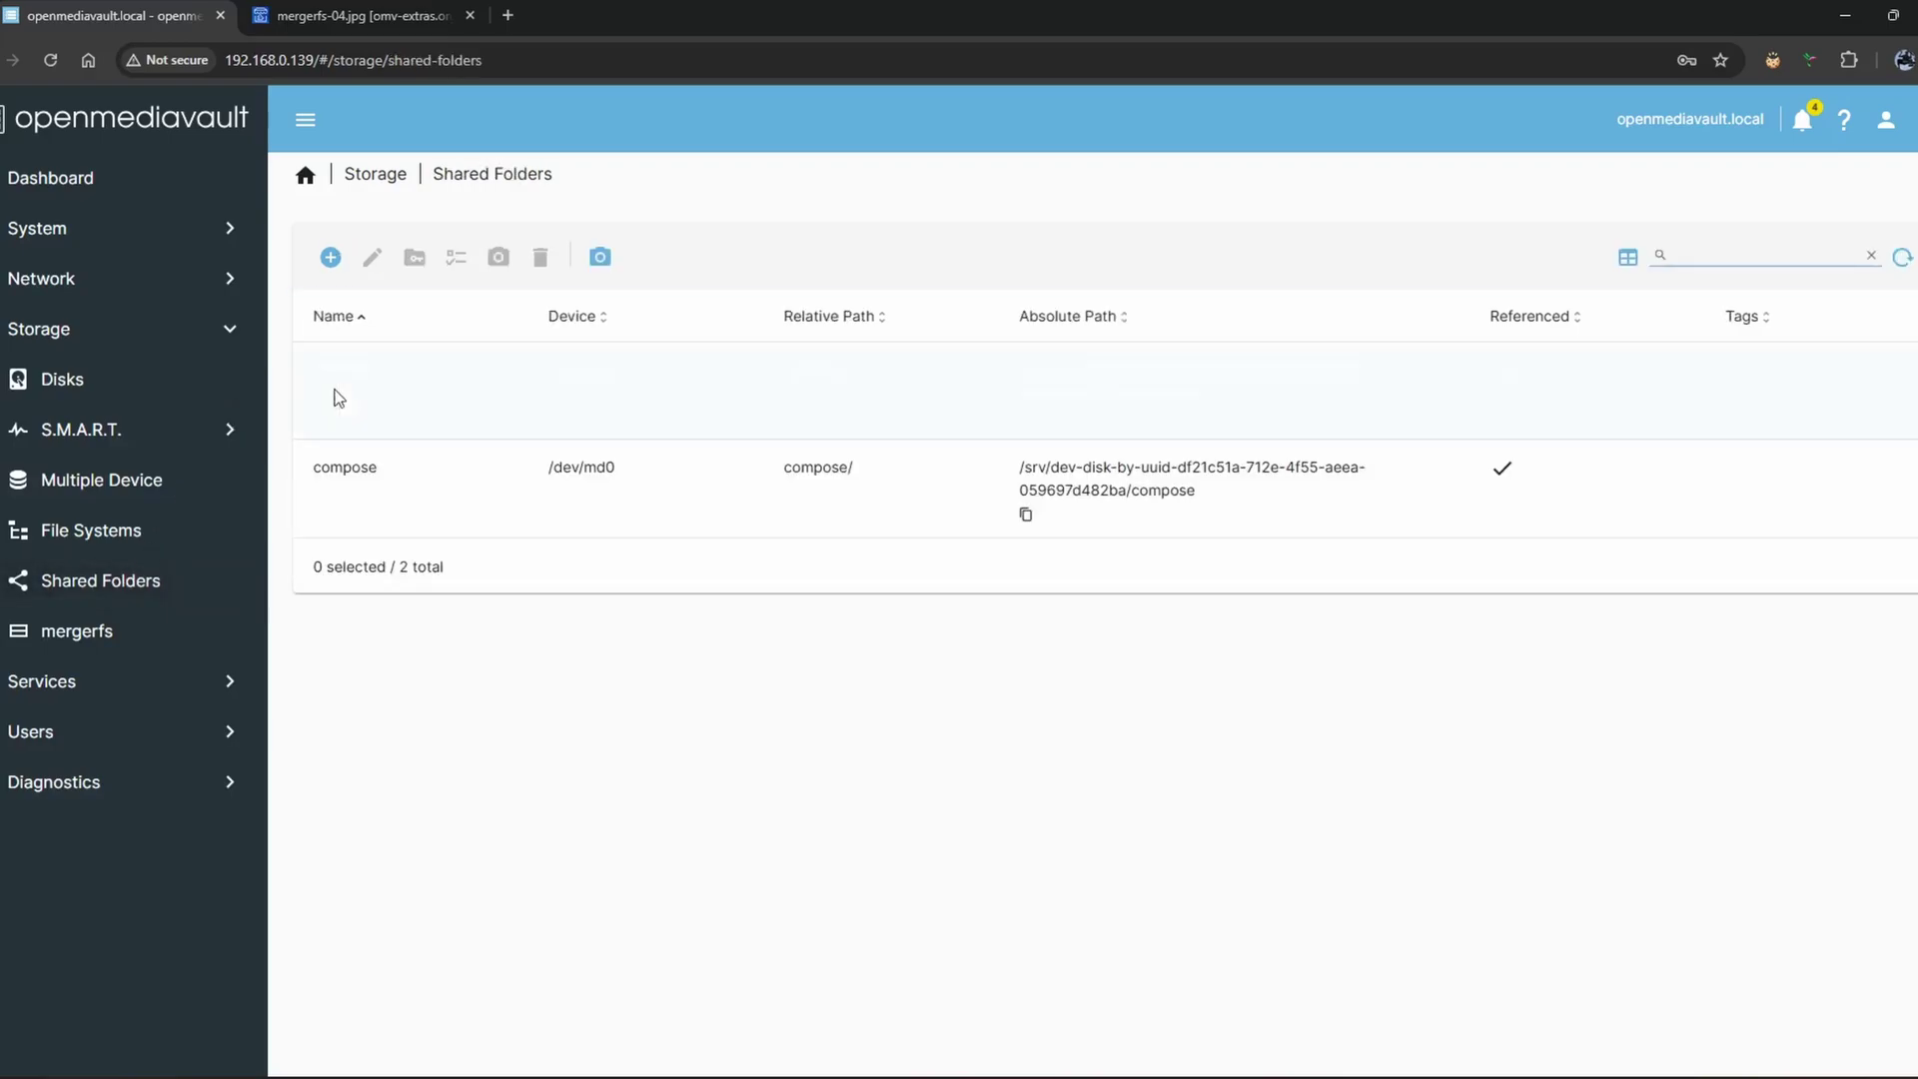
Step: Change Gallifrey's file system to the NewEarth pool, save, and apply the configuration change
left_click_drag(622, 370, 579, 384)
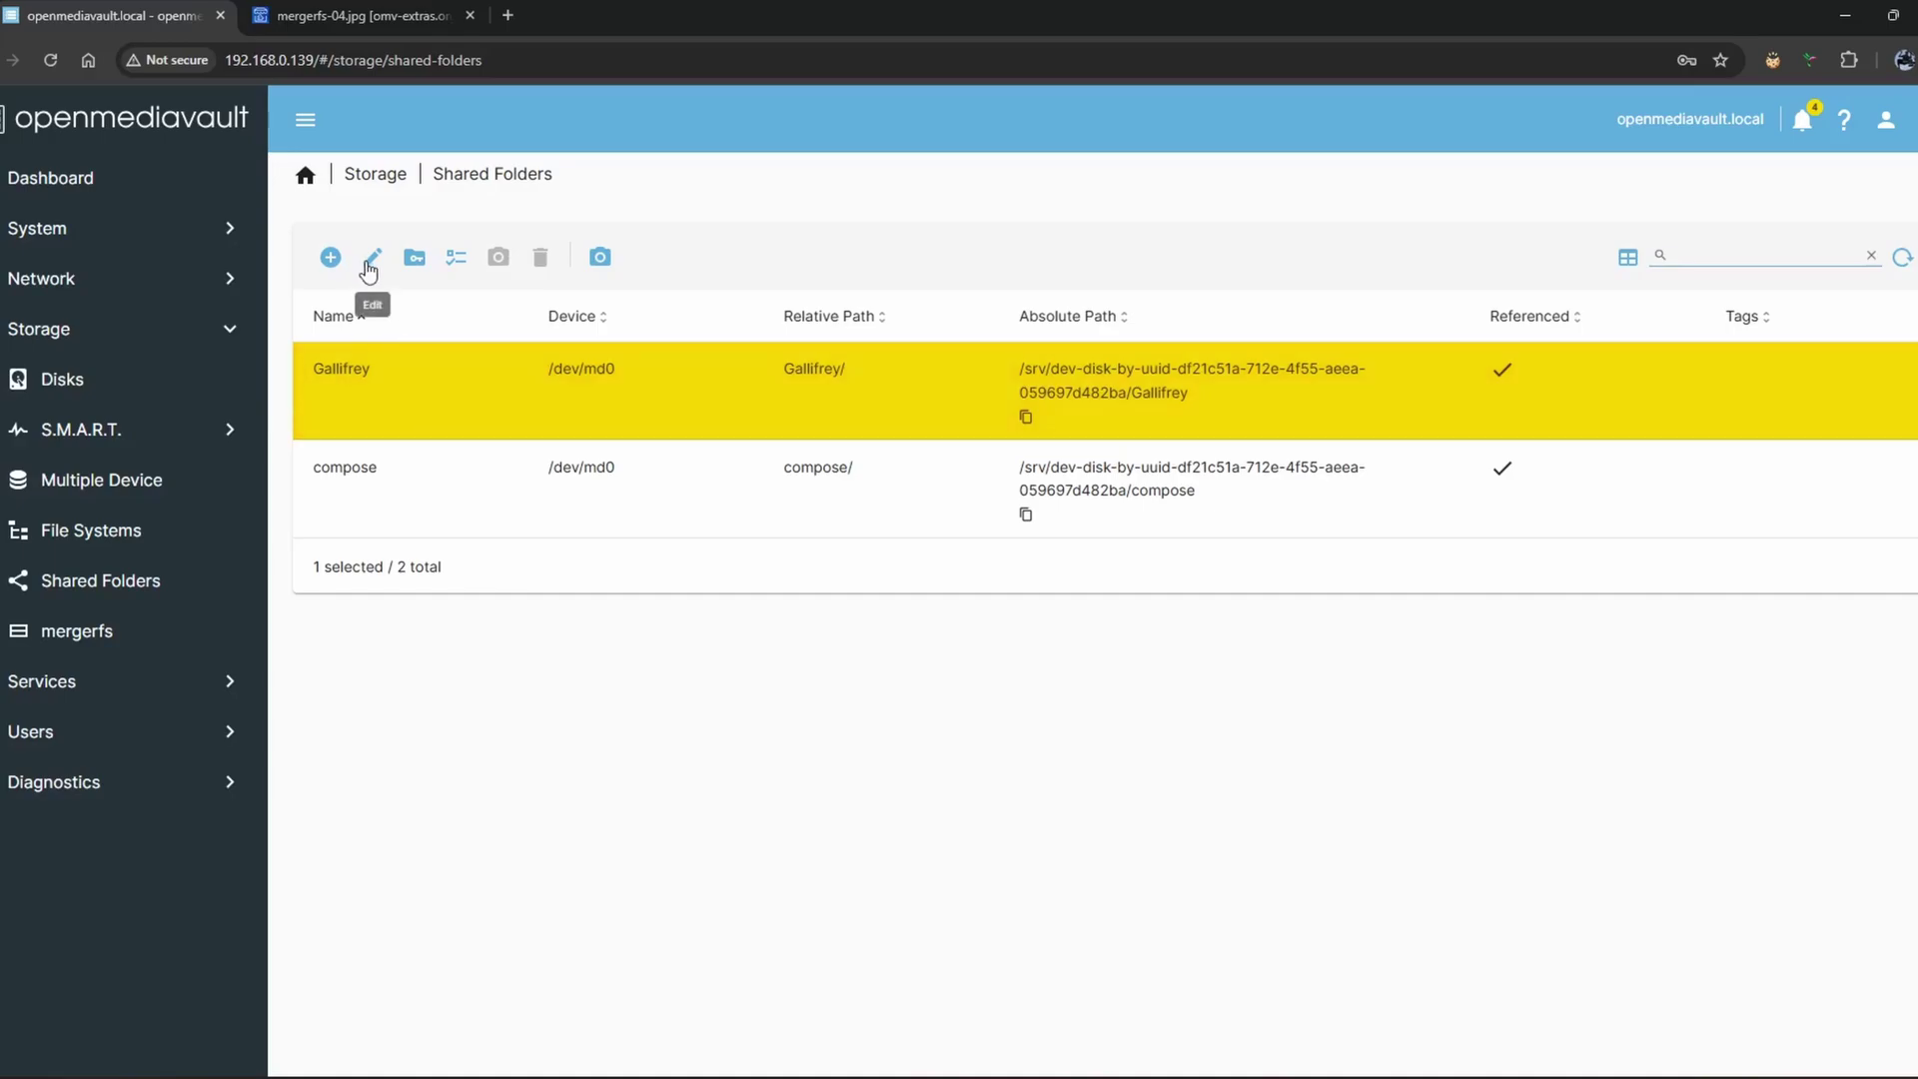
left_click(370, 259)
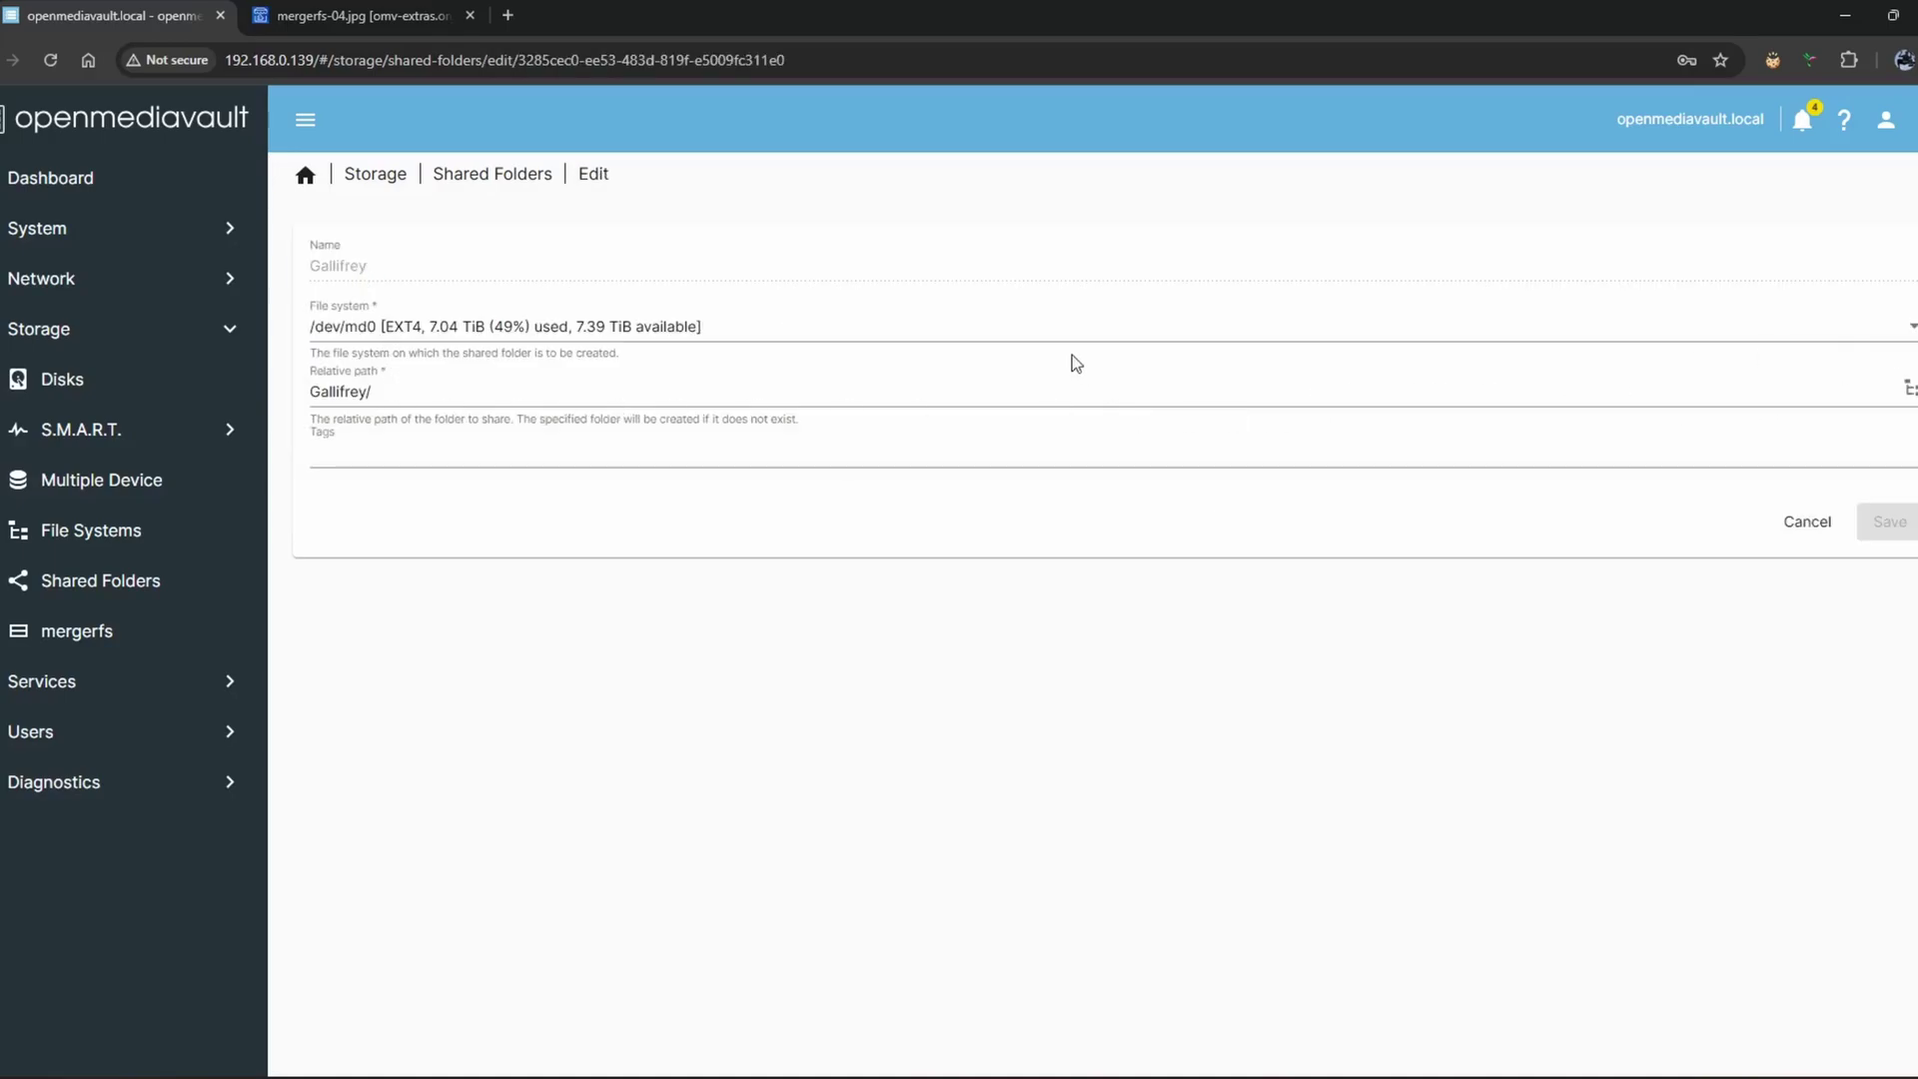
left_click(794, 325)
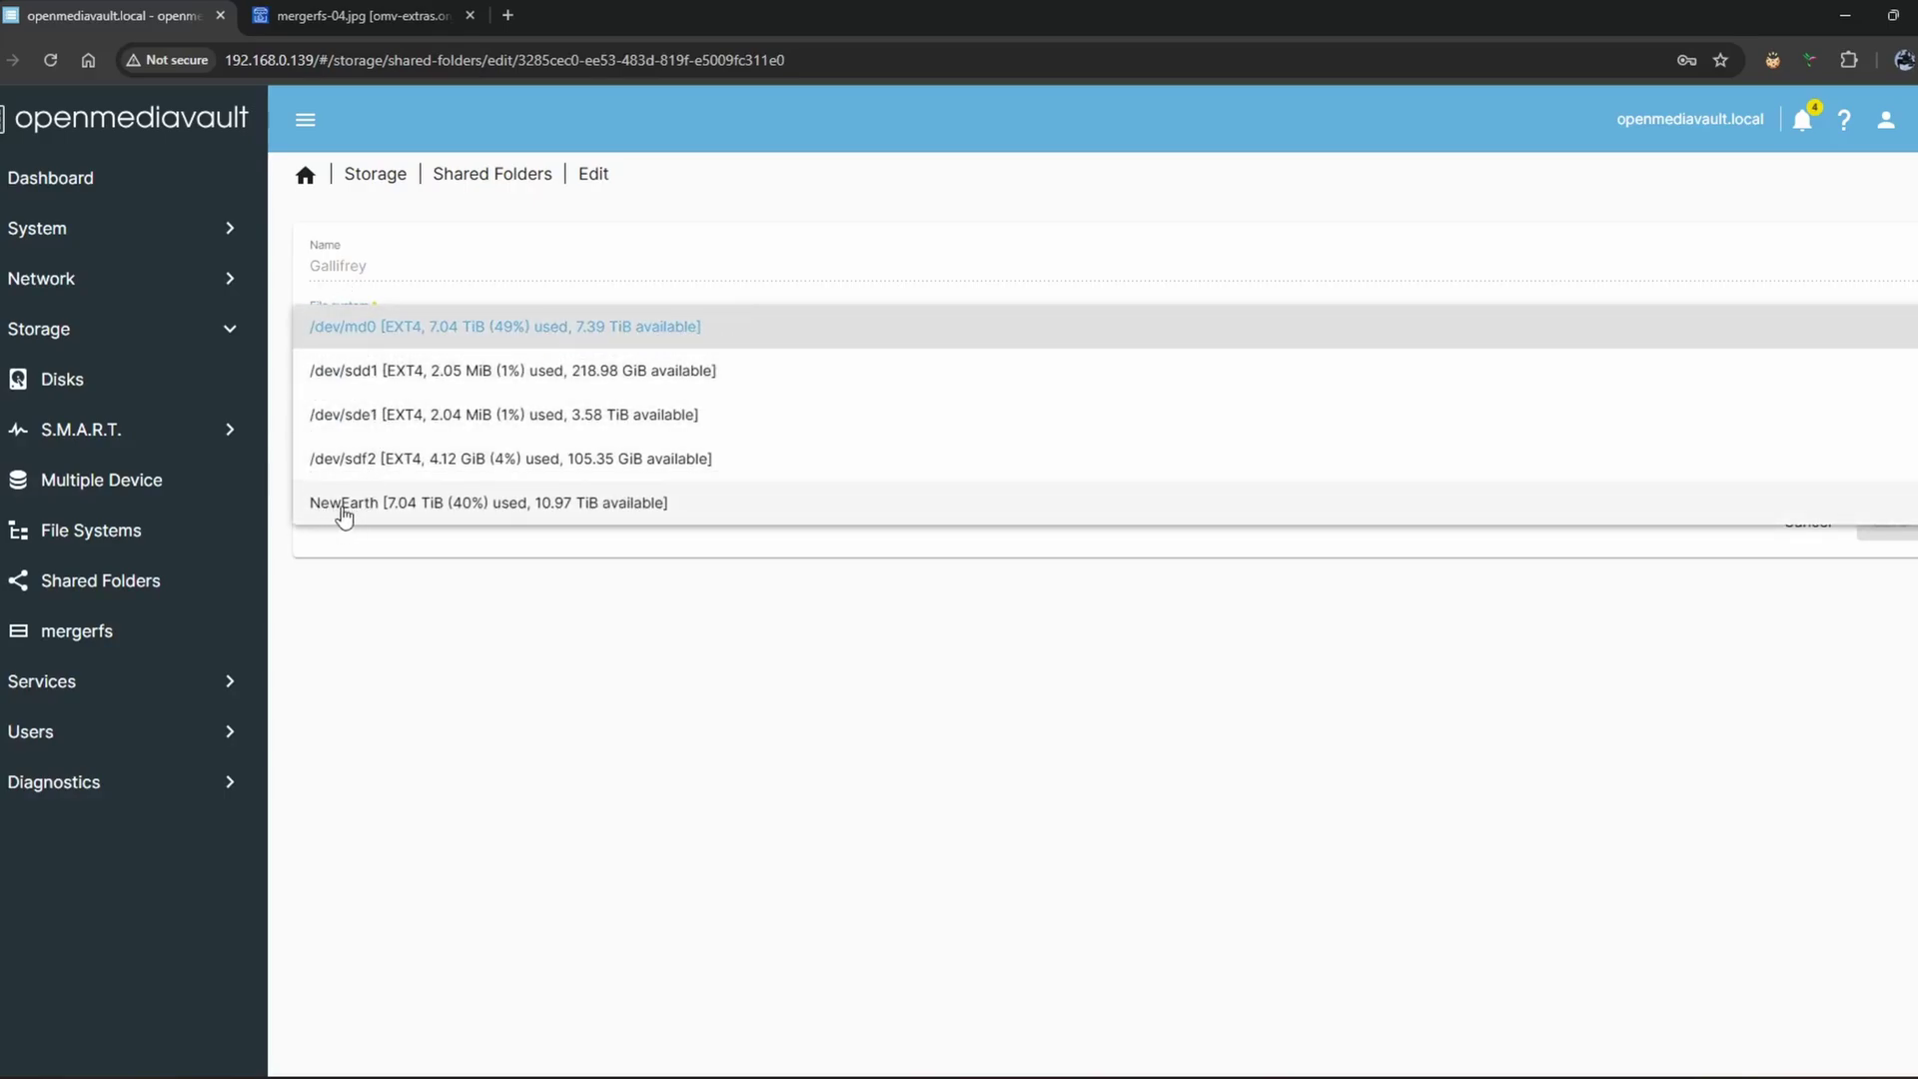
left_click(423, 505)
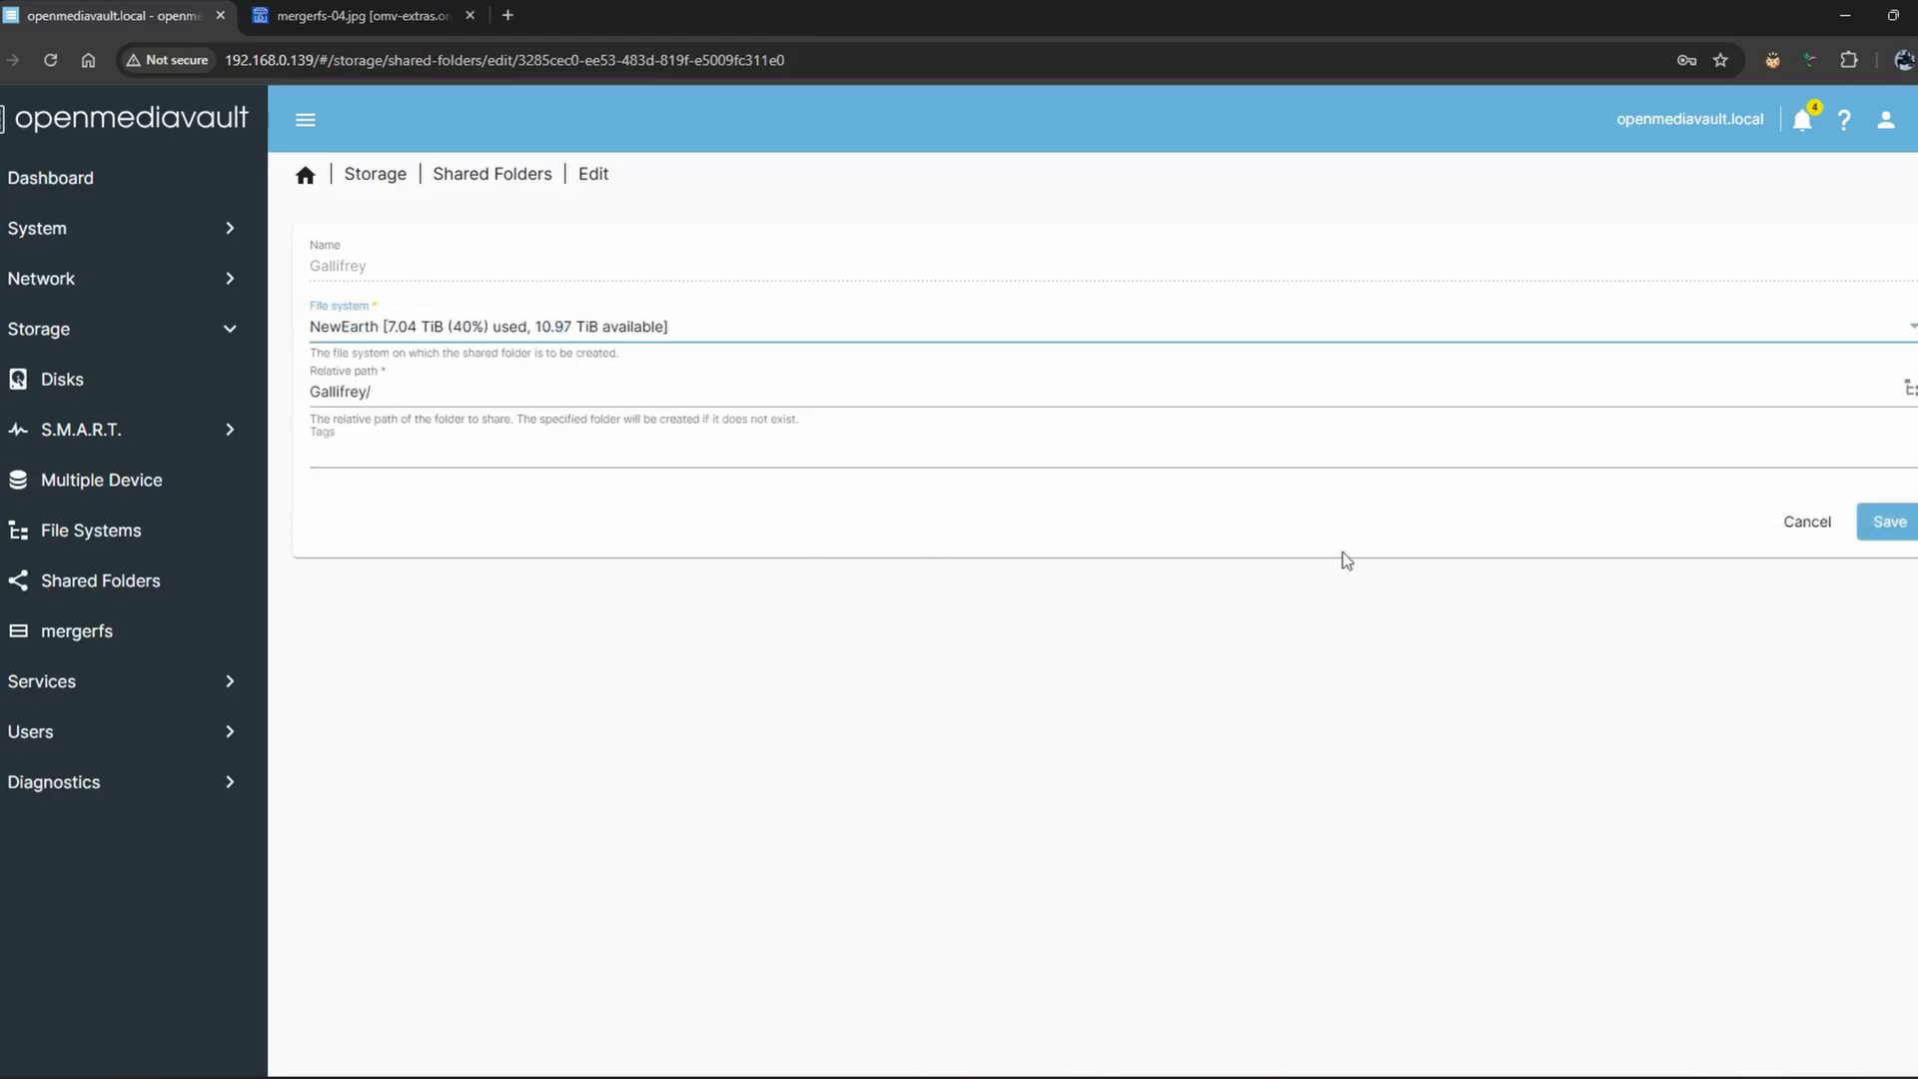
left_click(1895, 530)
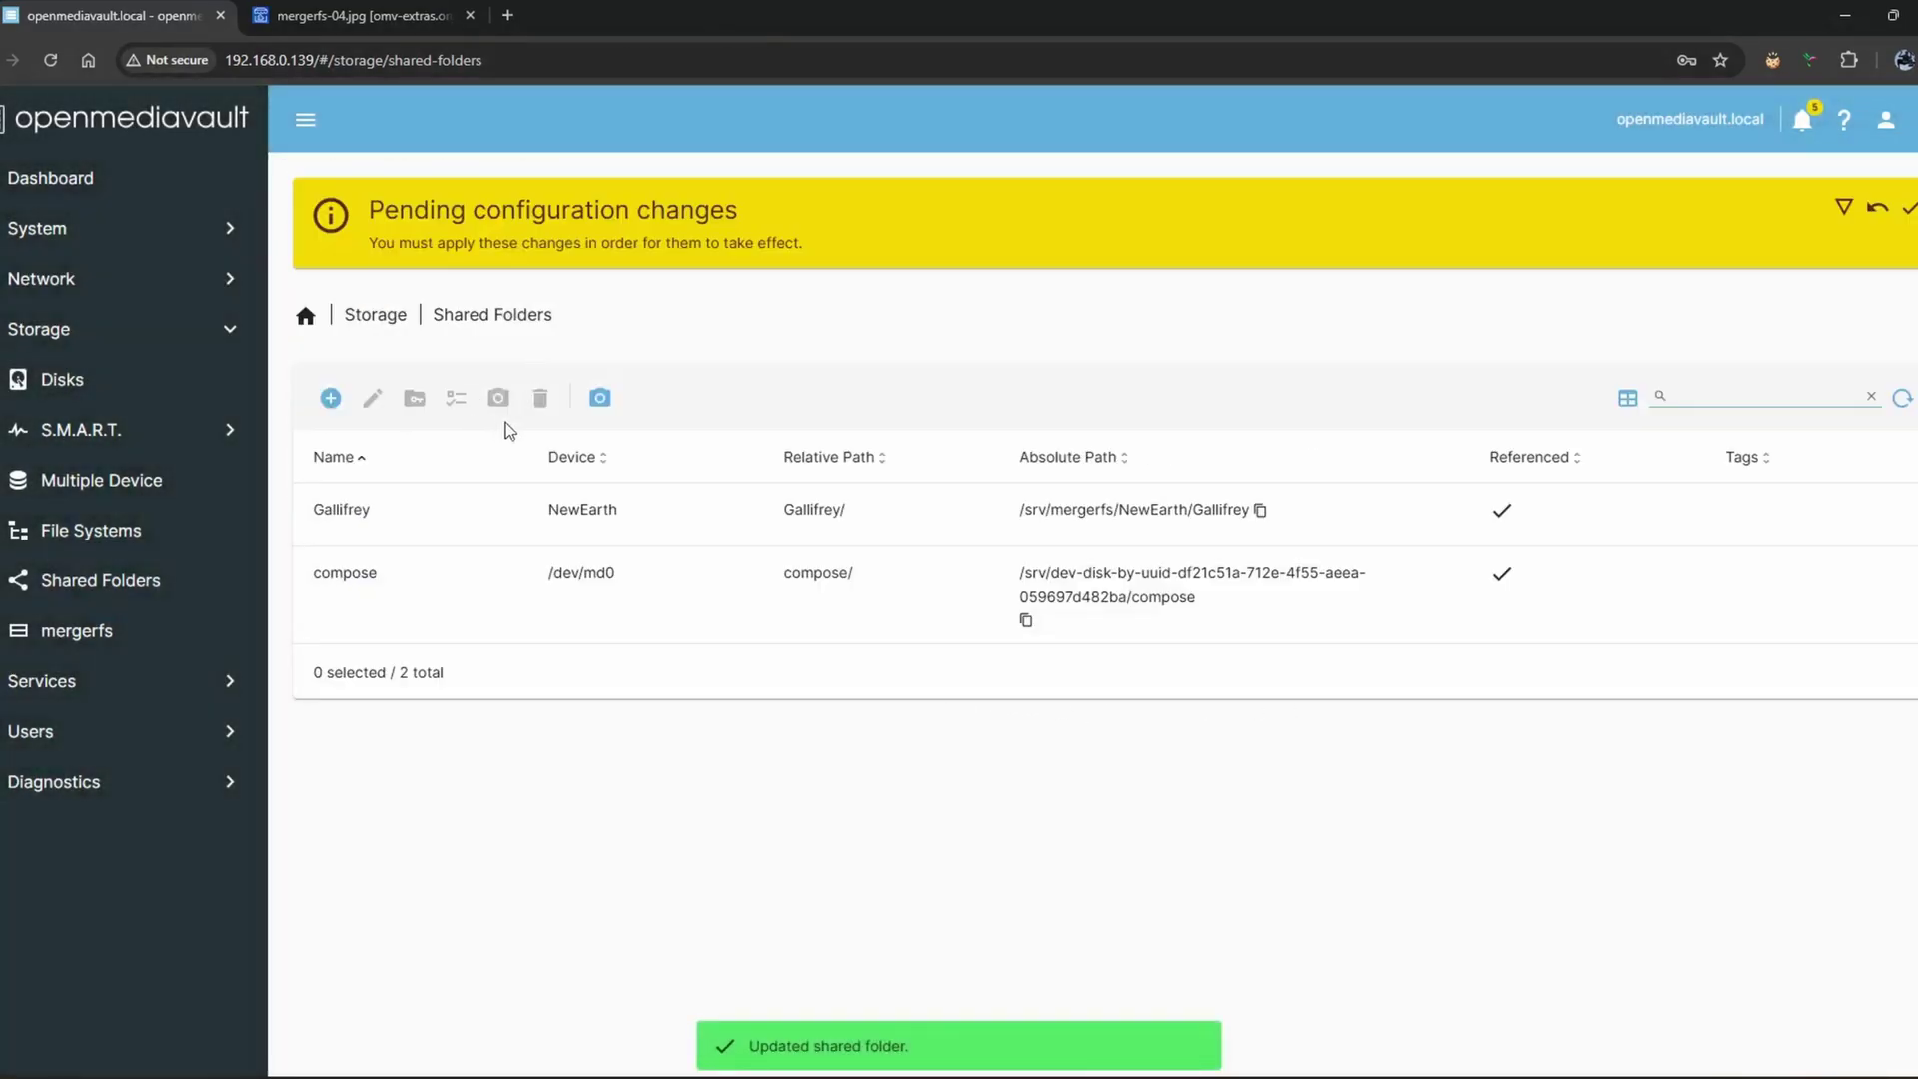
left_click(1911, 210)
left_click(1139, 645)
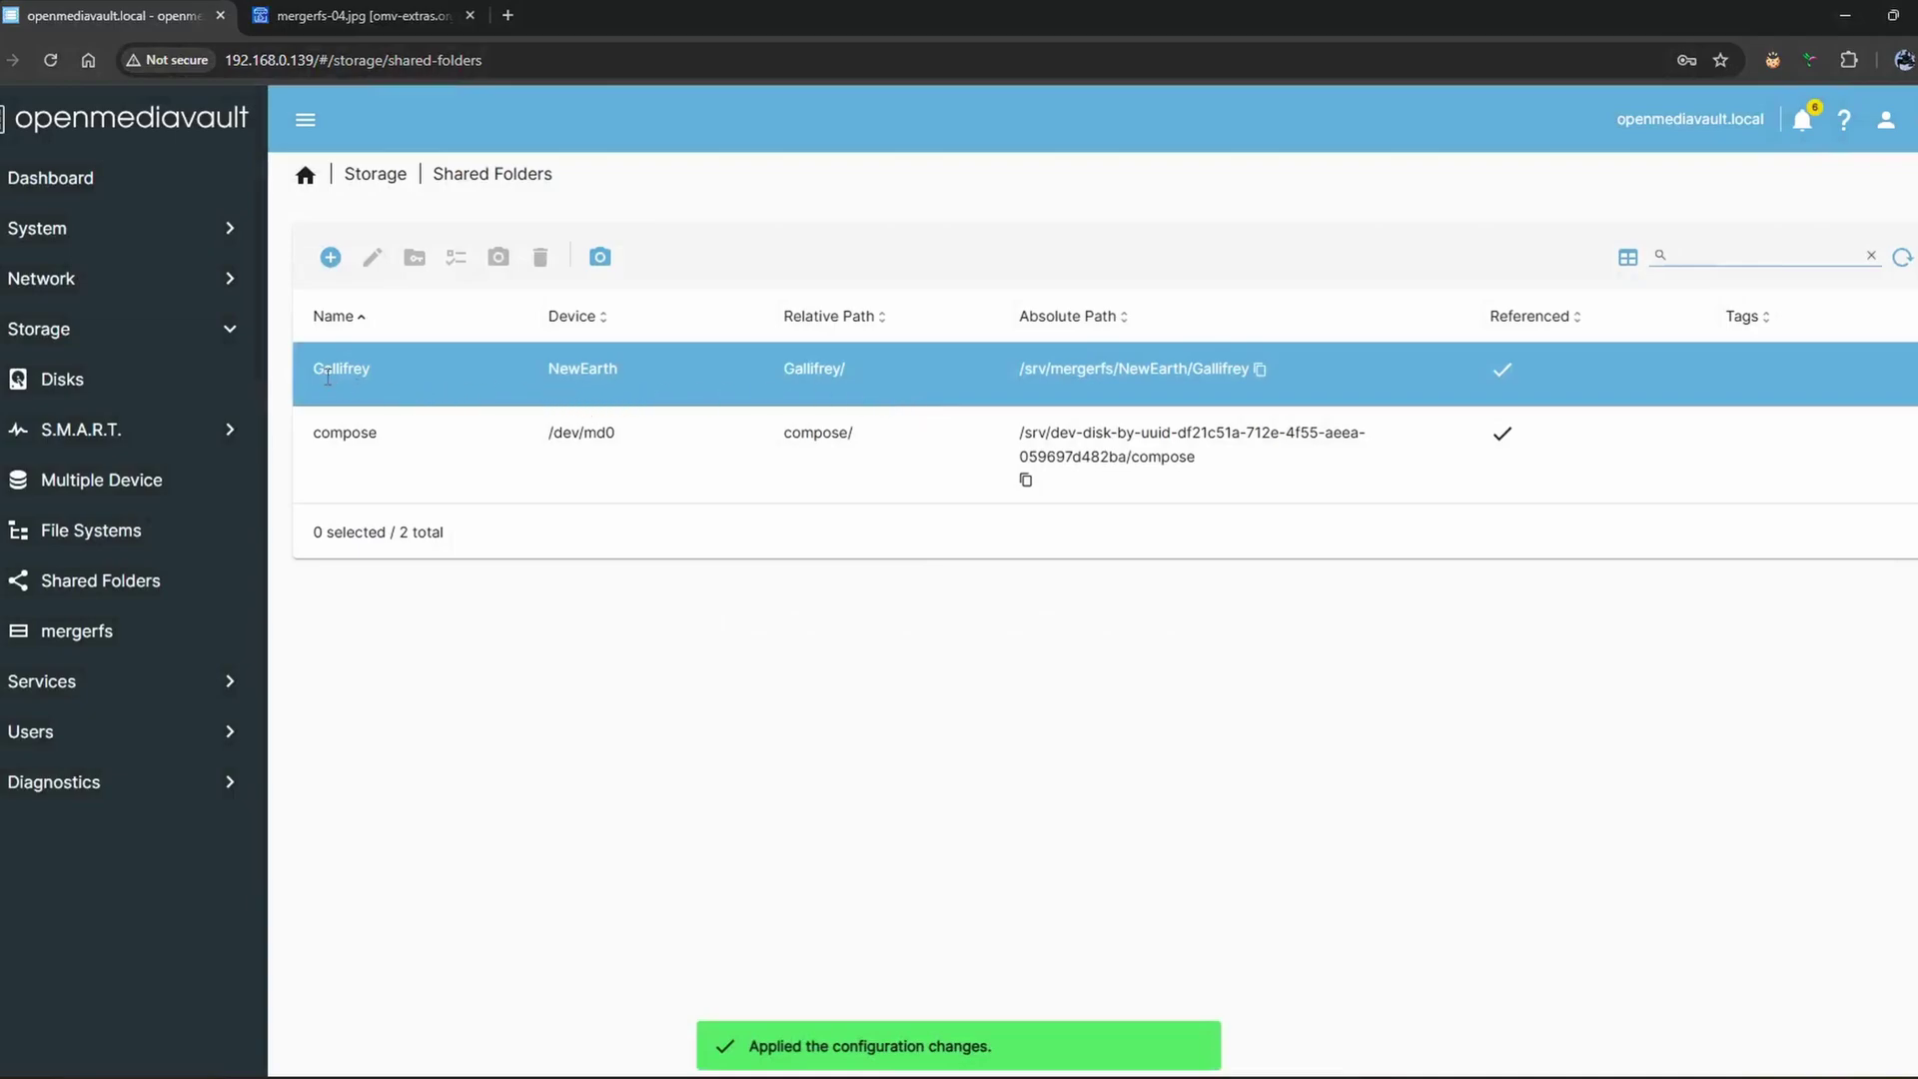
Step: Confirm the Gallifrey shared folder now lists NewEarth as its device
left_click_drag(317, 361, 424, 373)
left_click(423, 374)
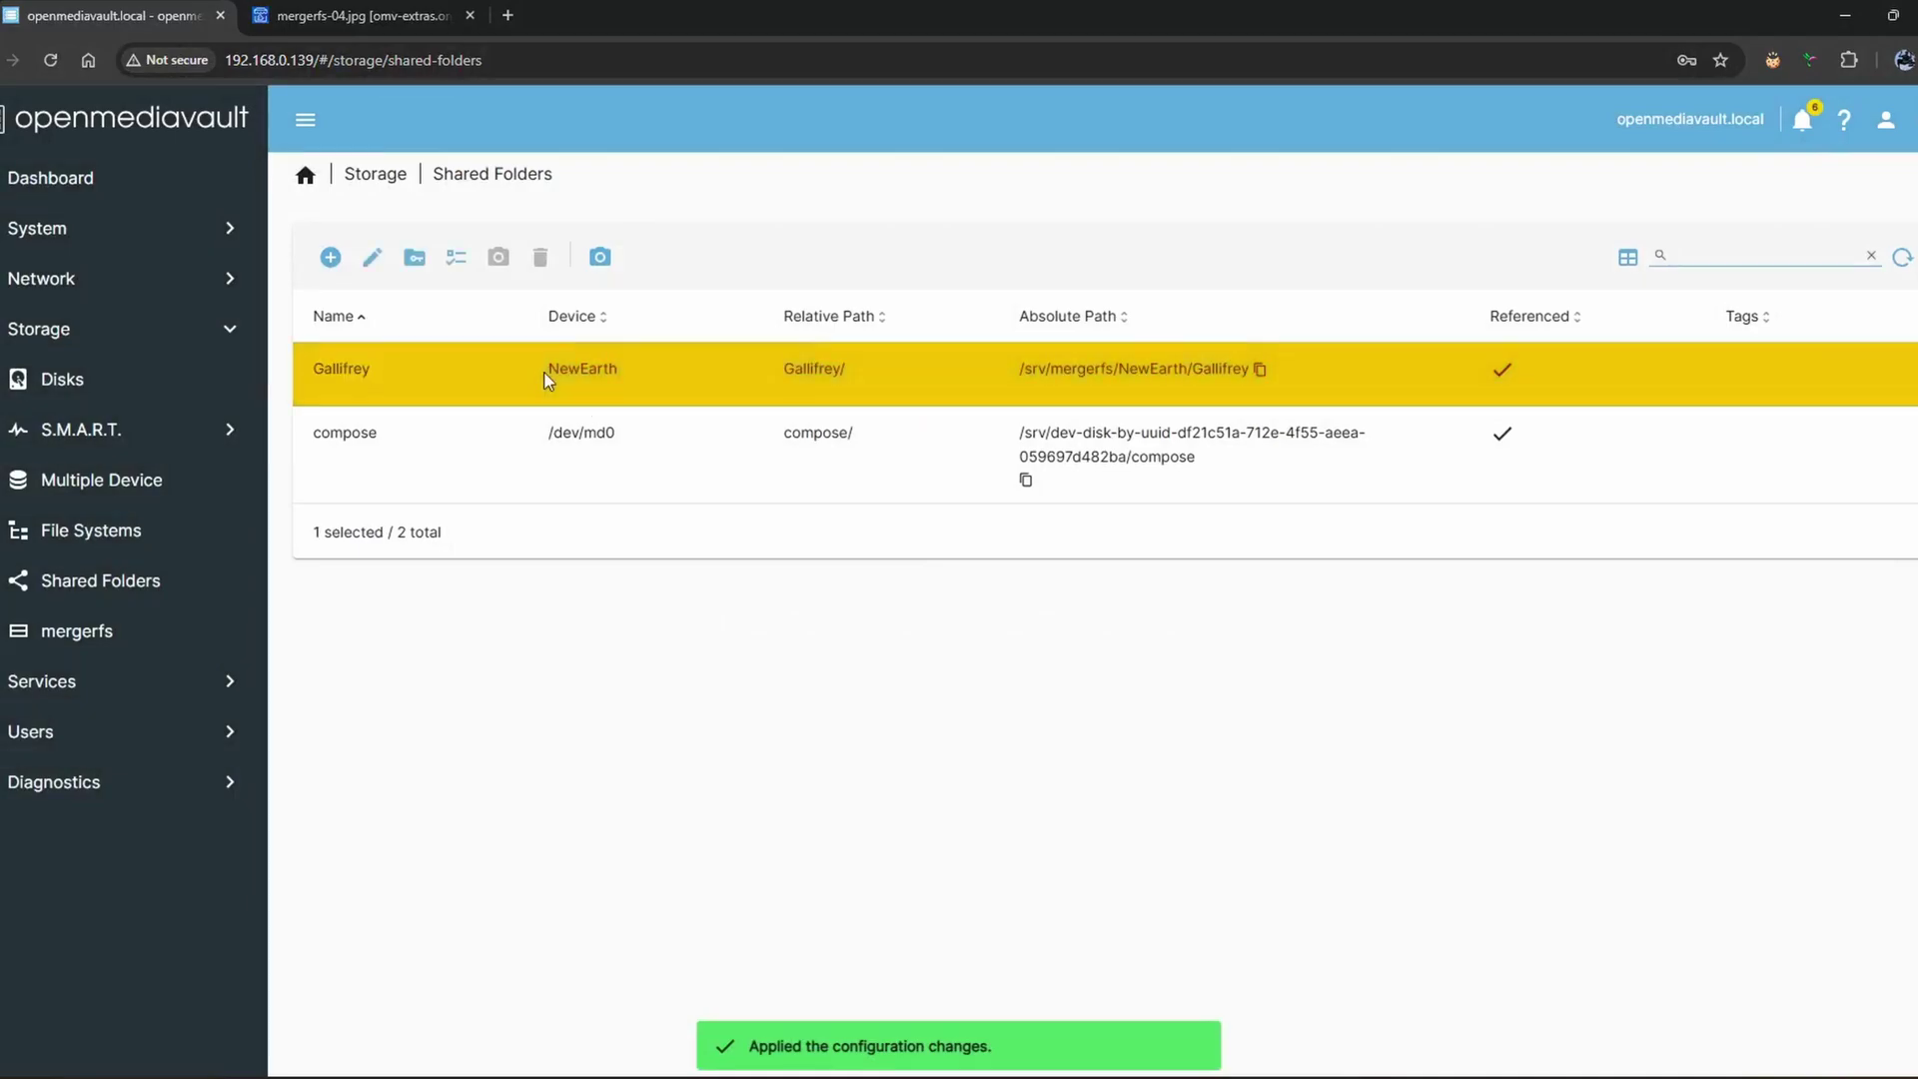
left_click_drag(549, 382, 636, 377)
left_click(633, 375)
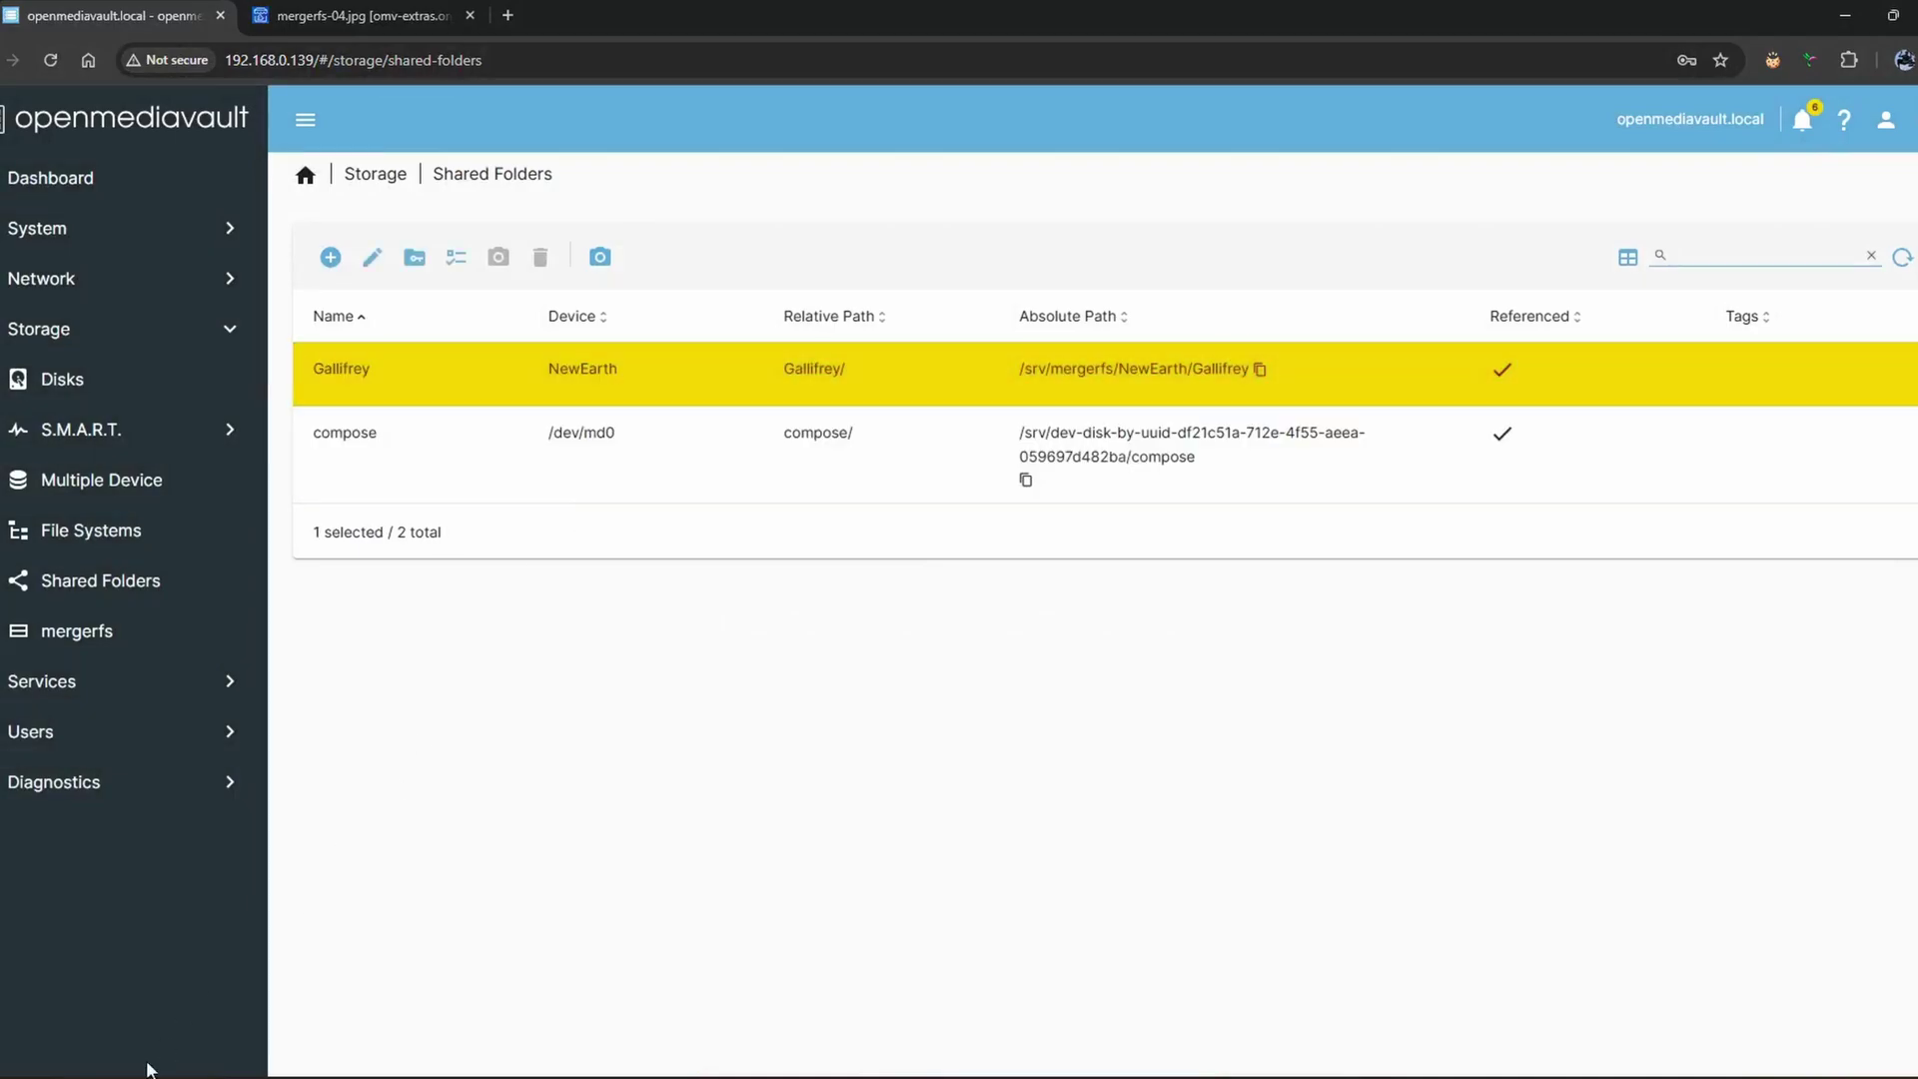
Step: Check Gallifrey's drive shows 10.9 TB free of 18.0 TB, then view the mergerfs pool list
left_click(125, 999)
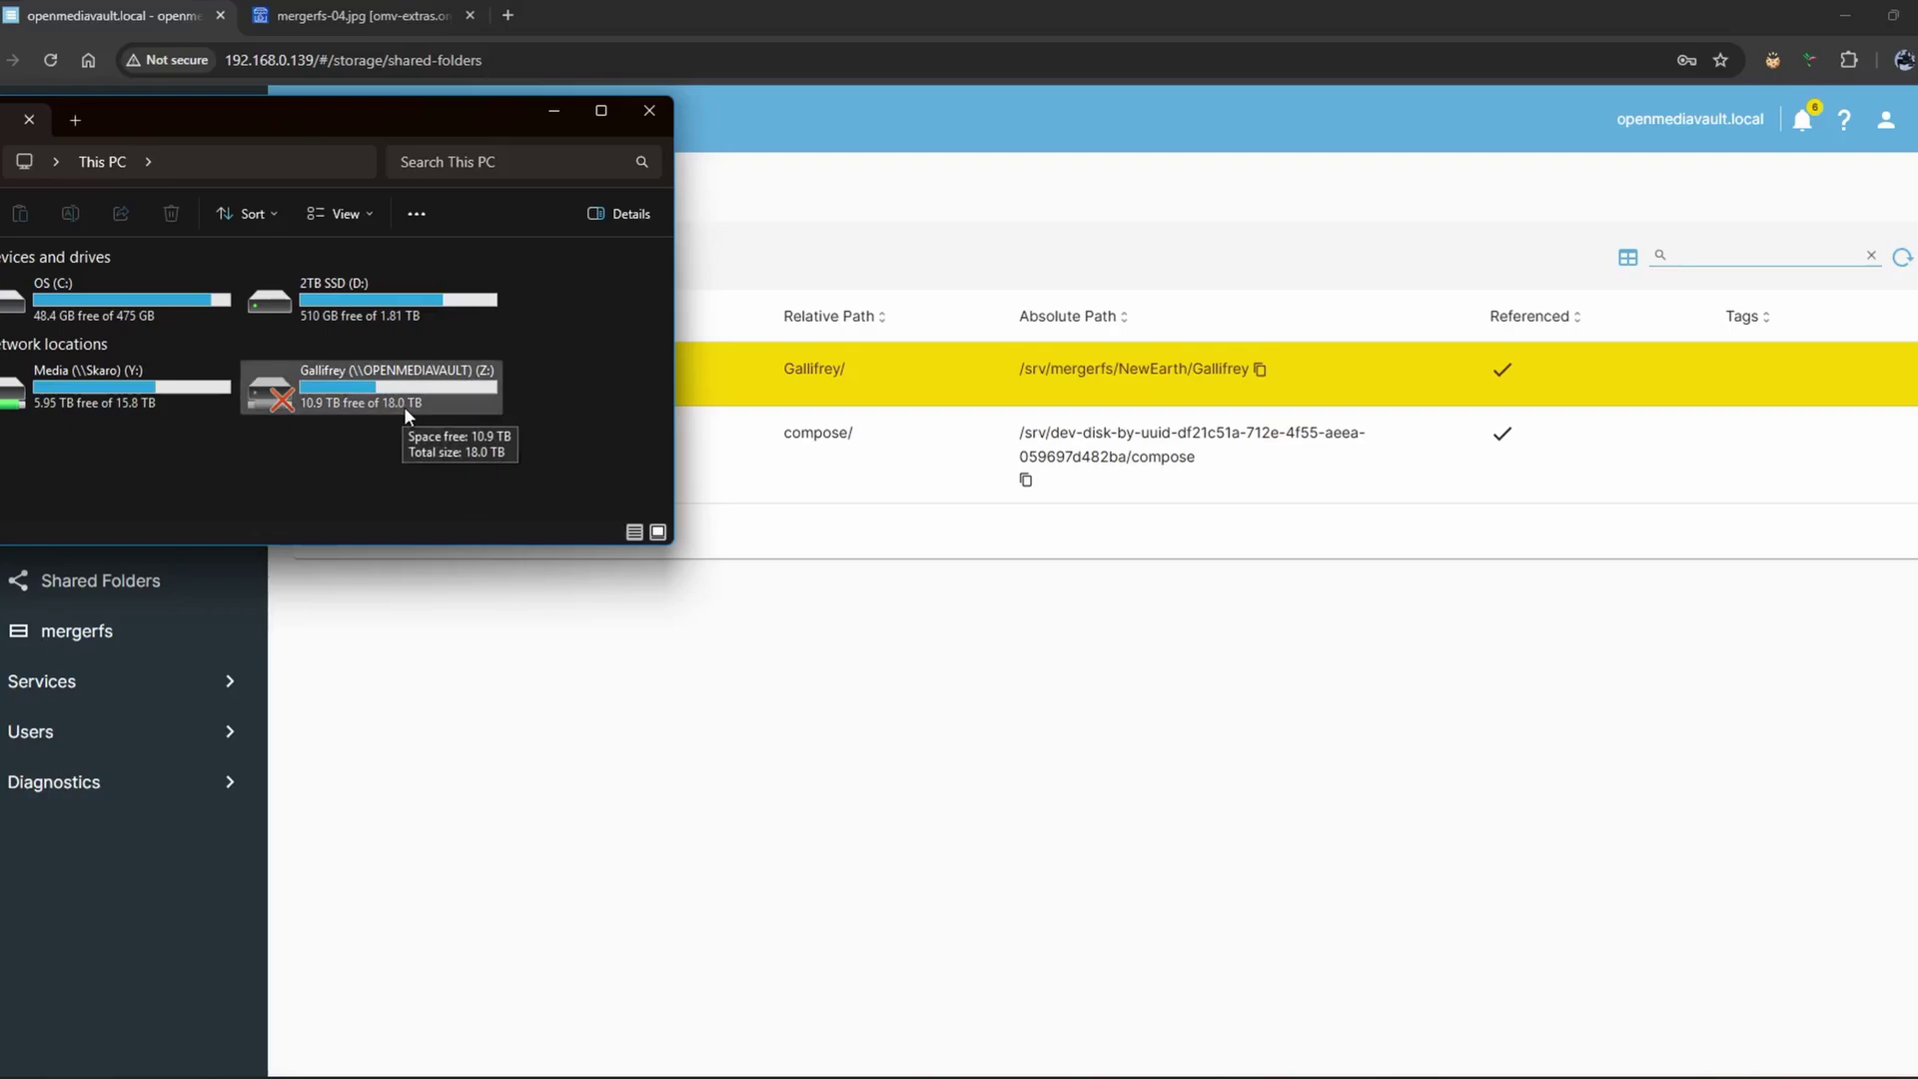
left_click(785, 216)
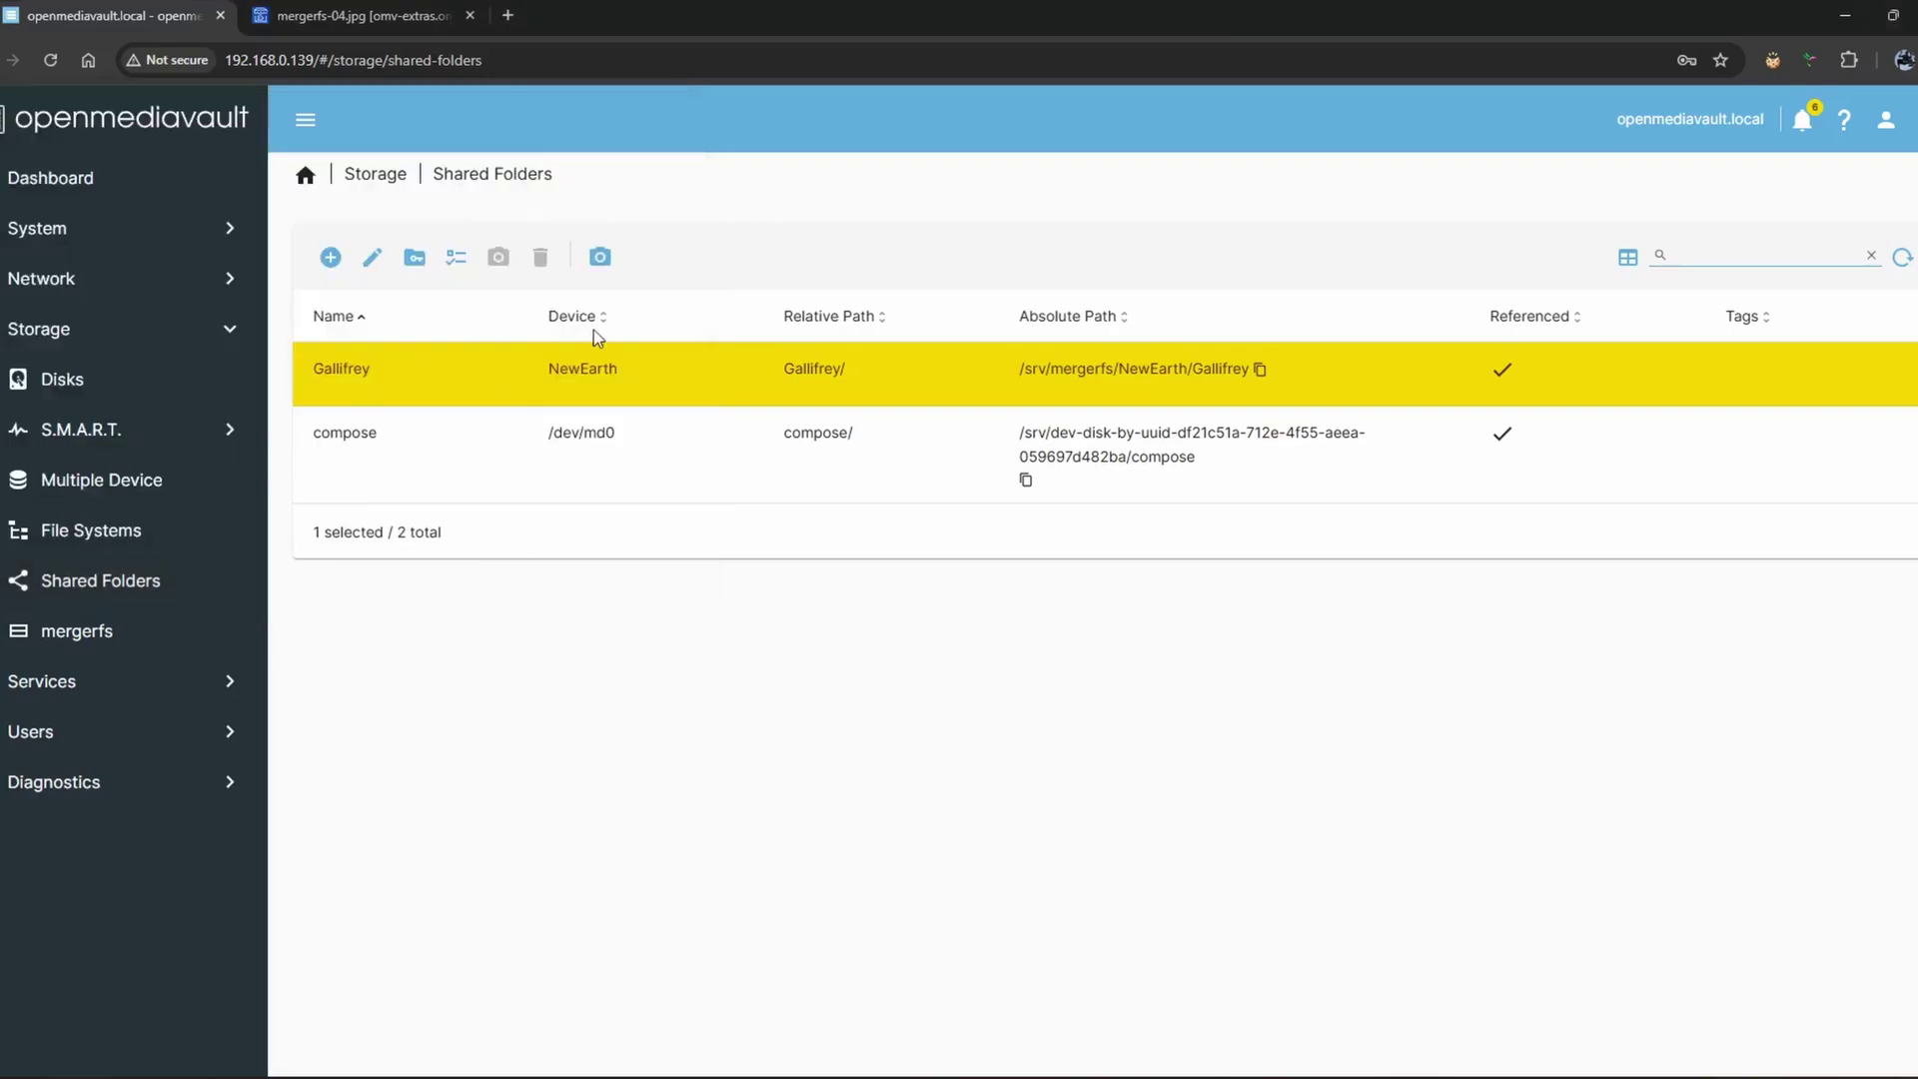
left_click(72, 629)
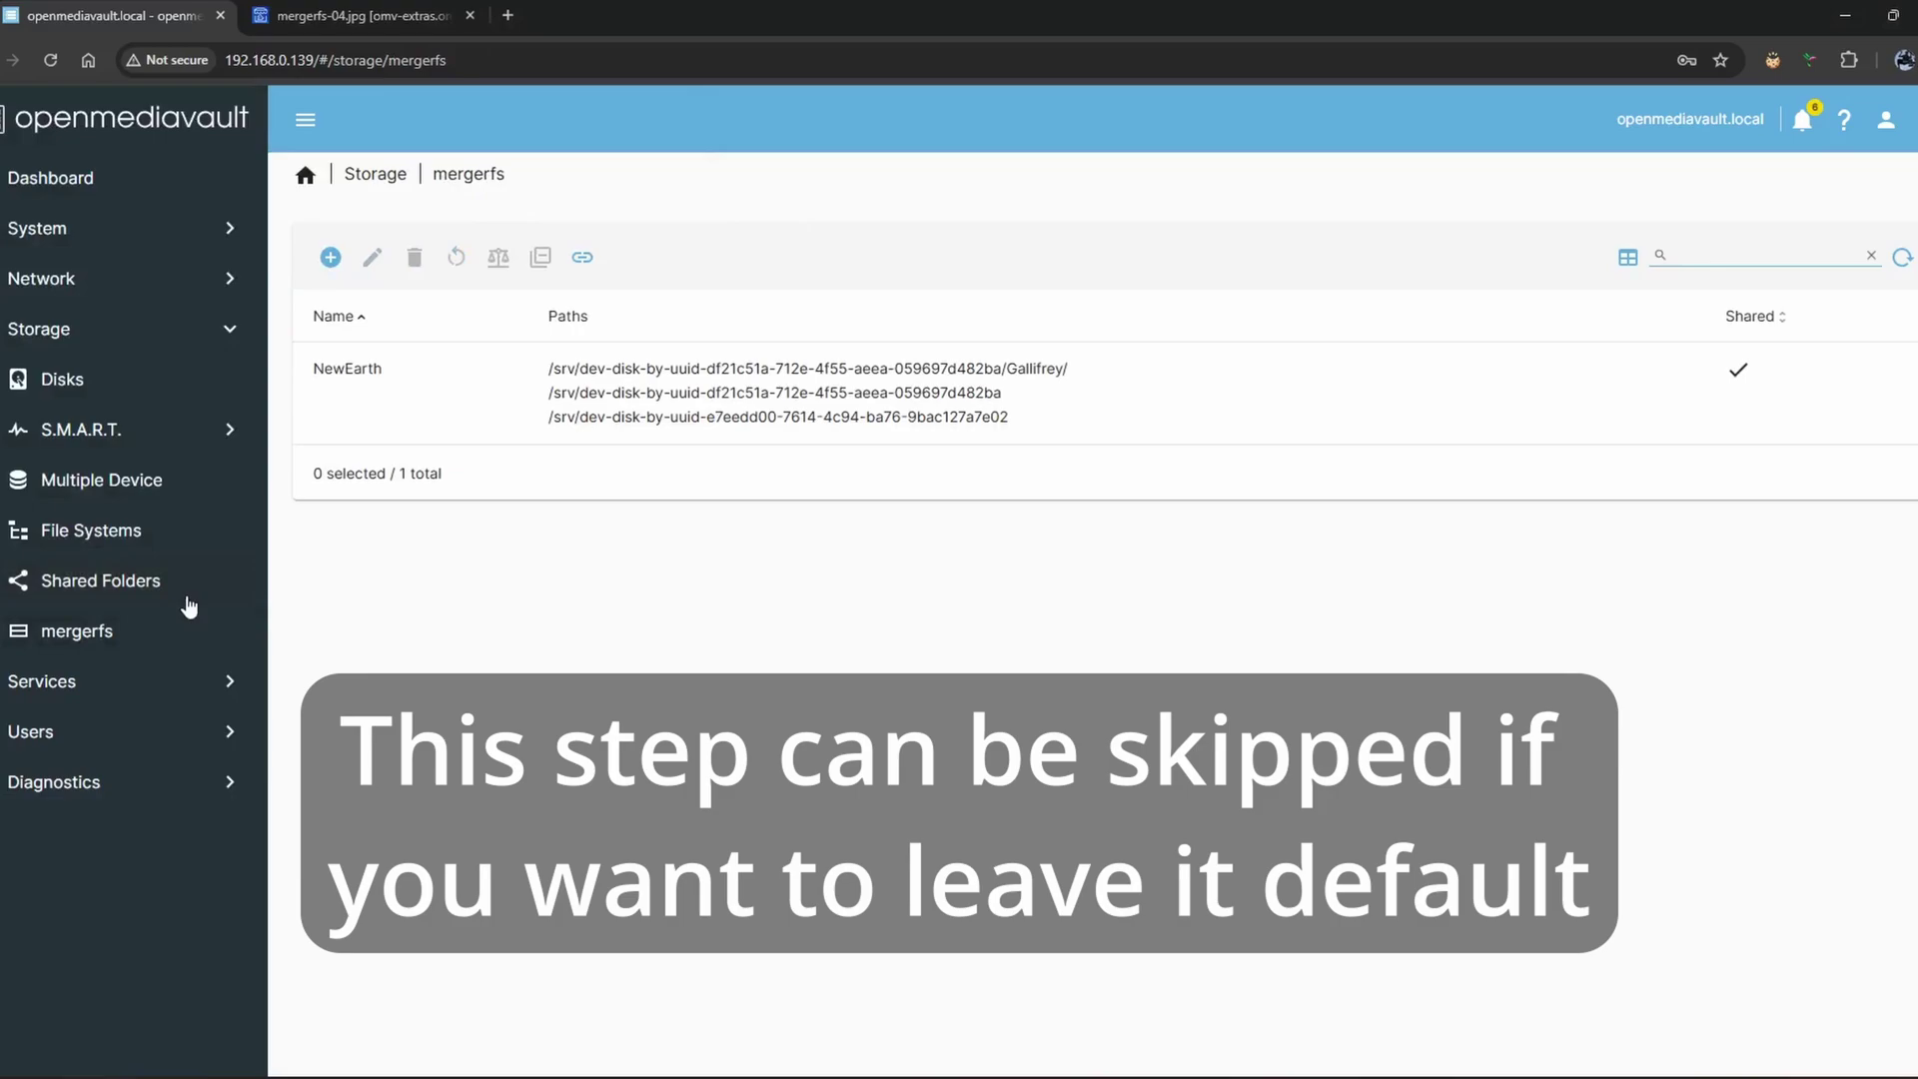
Step: Start a balance of the NewEarth pool, moving files onto the new disk
left_click(511, 384)
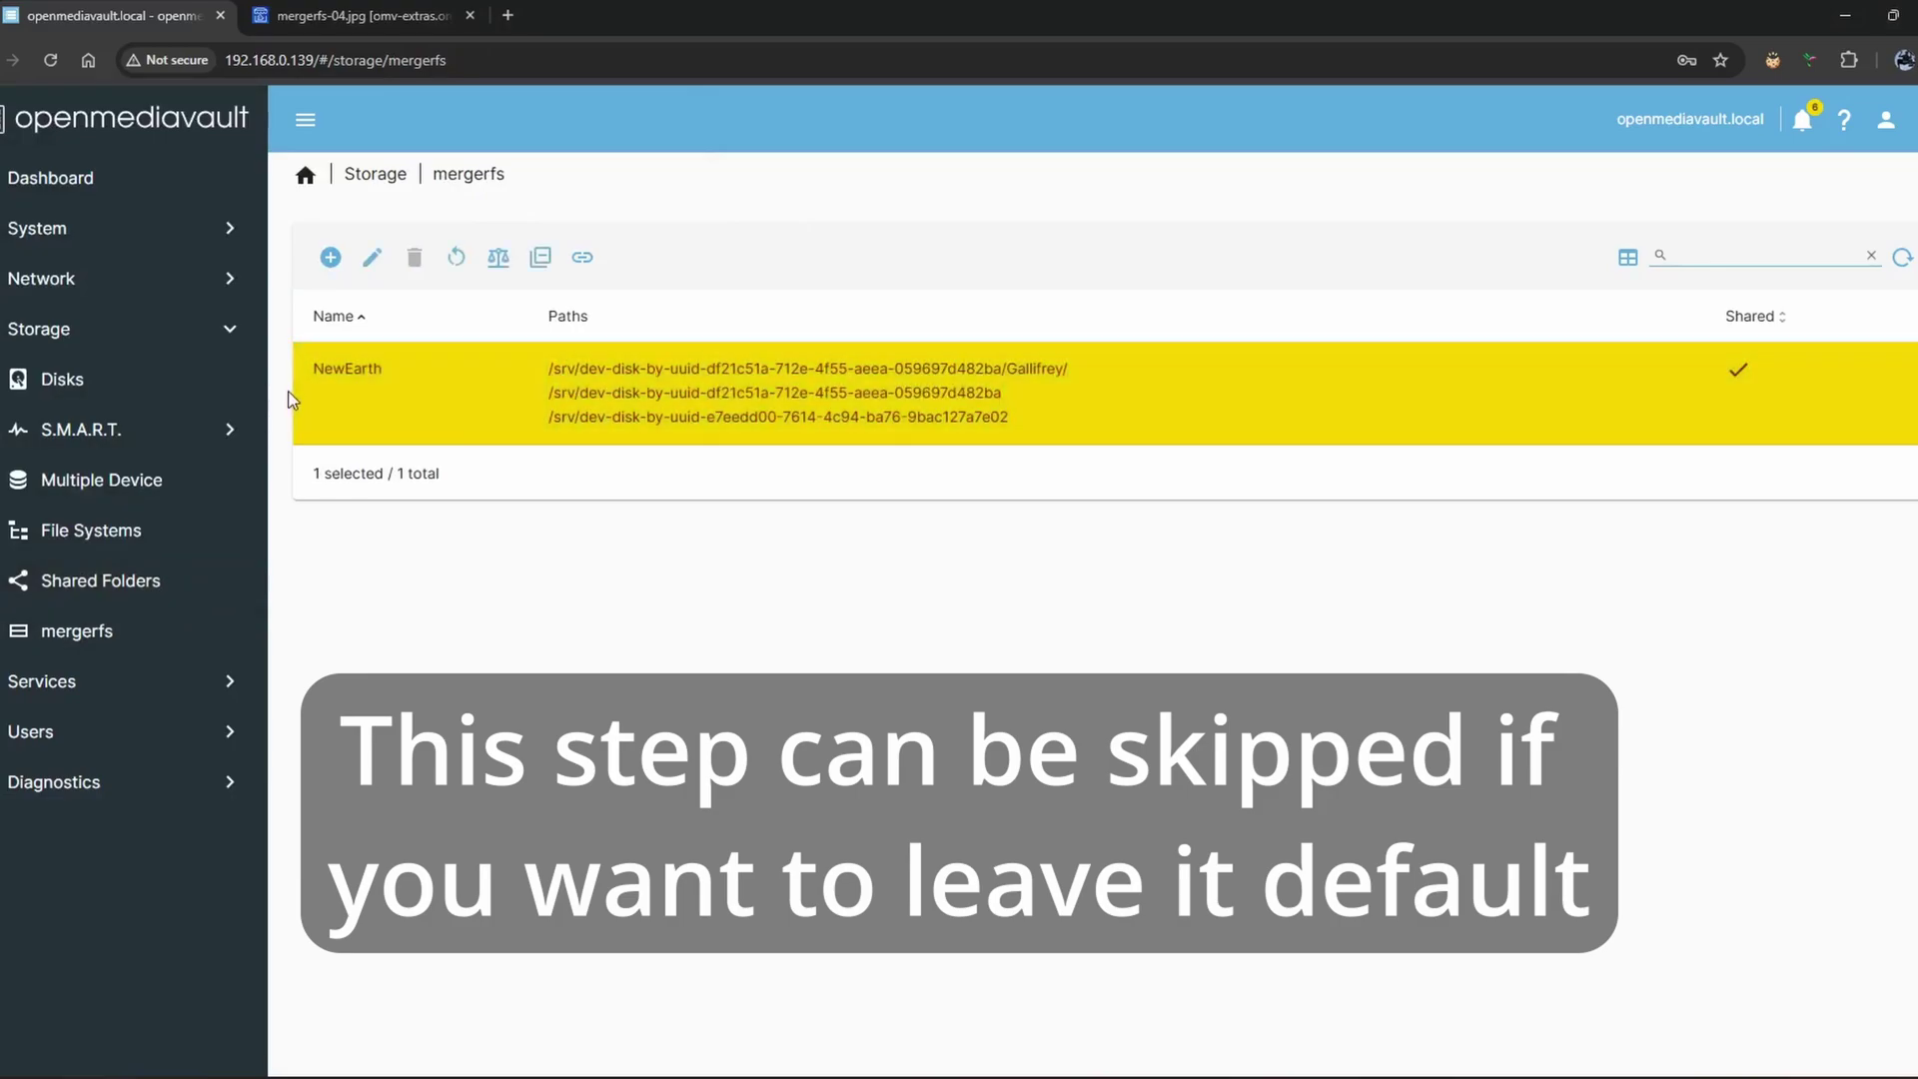
left_click(499, 260)
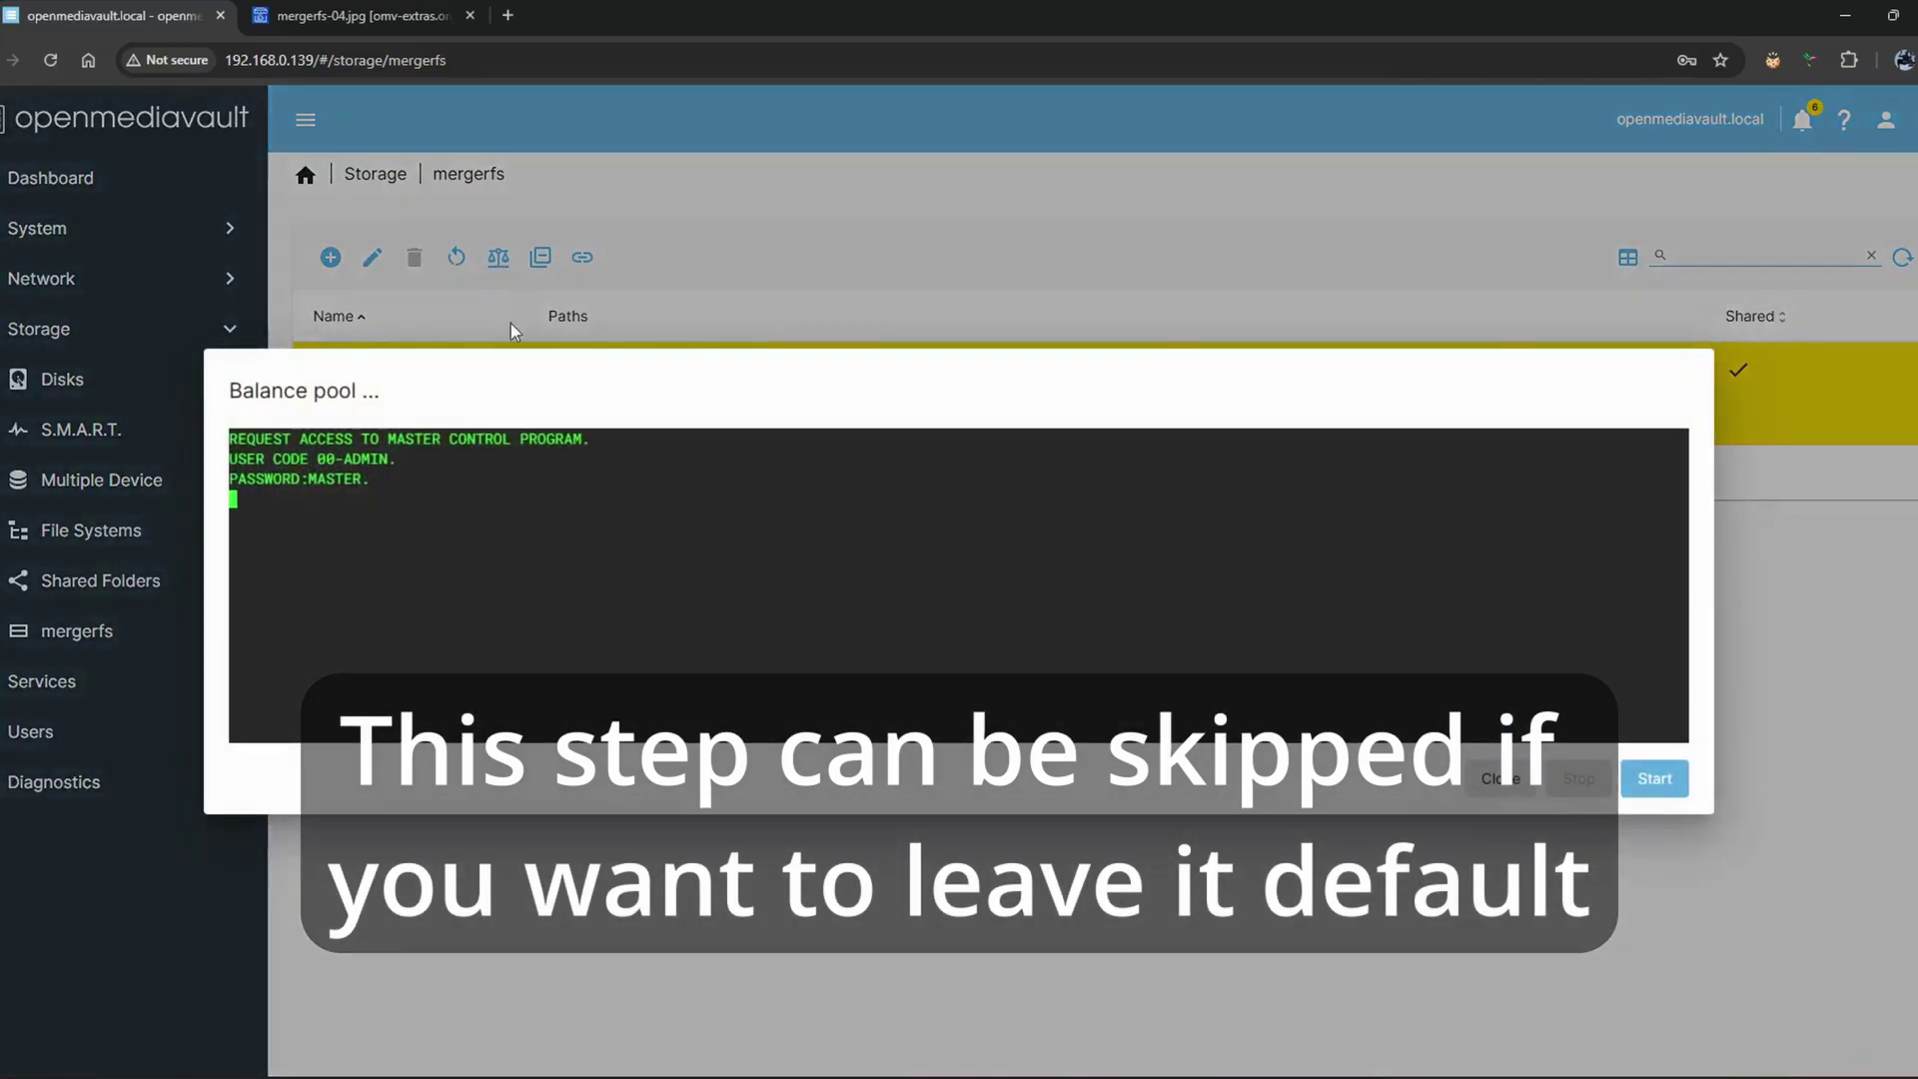
left_click(1656, 779)
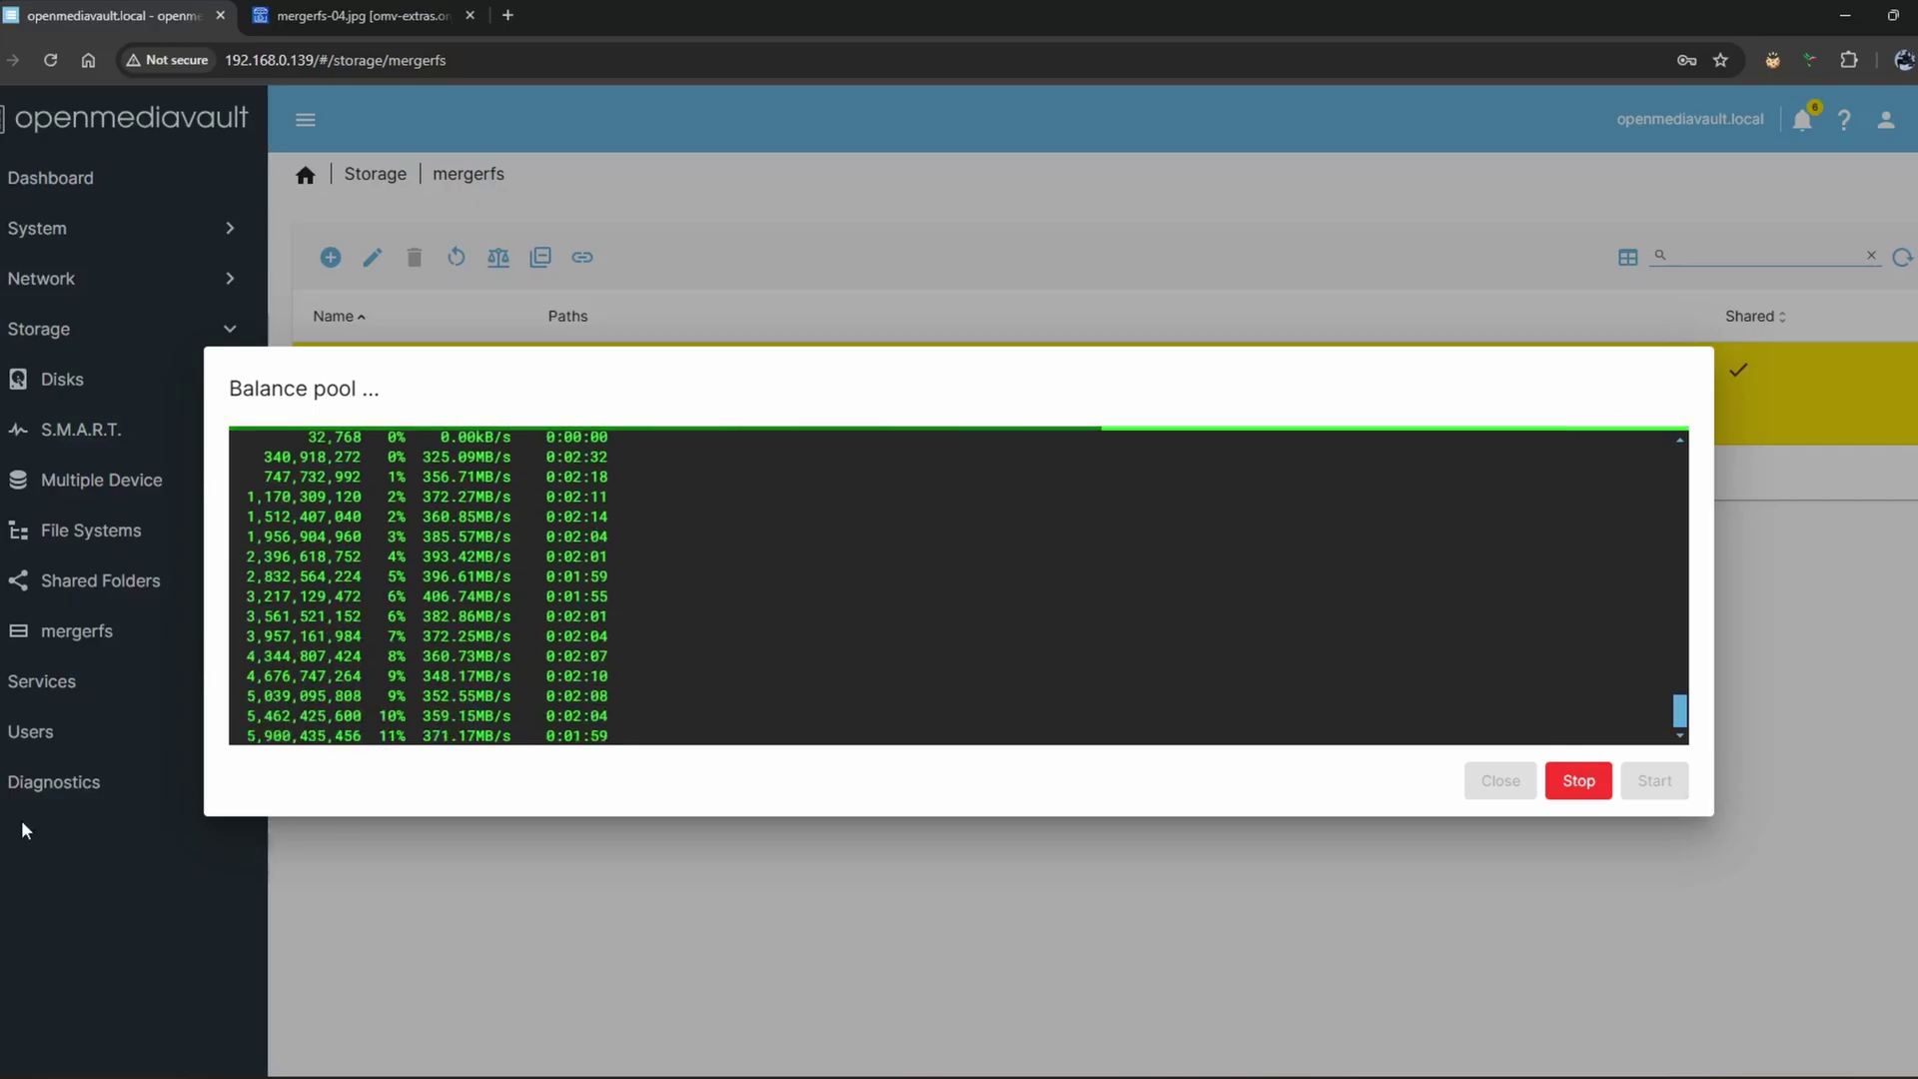
Step: Watch Gallifrey's space in File Explorer (10.9 TB free of 18.0 TB) while the balance runs
left_click(120, 1009)
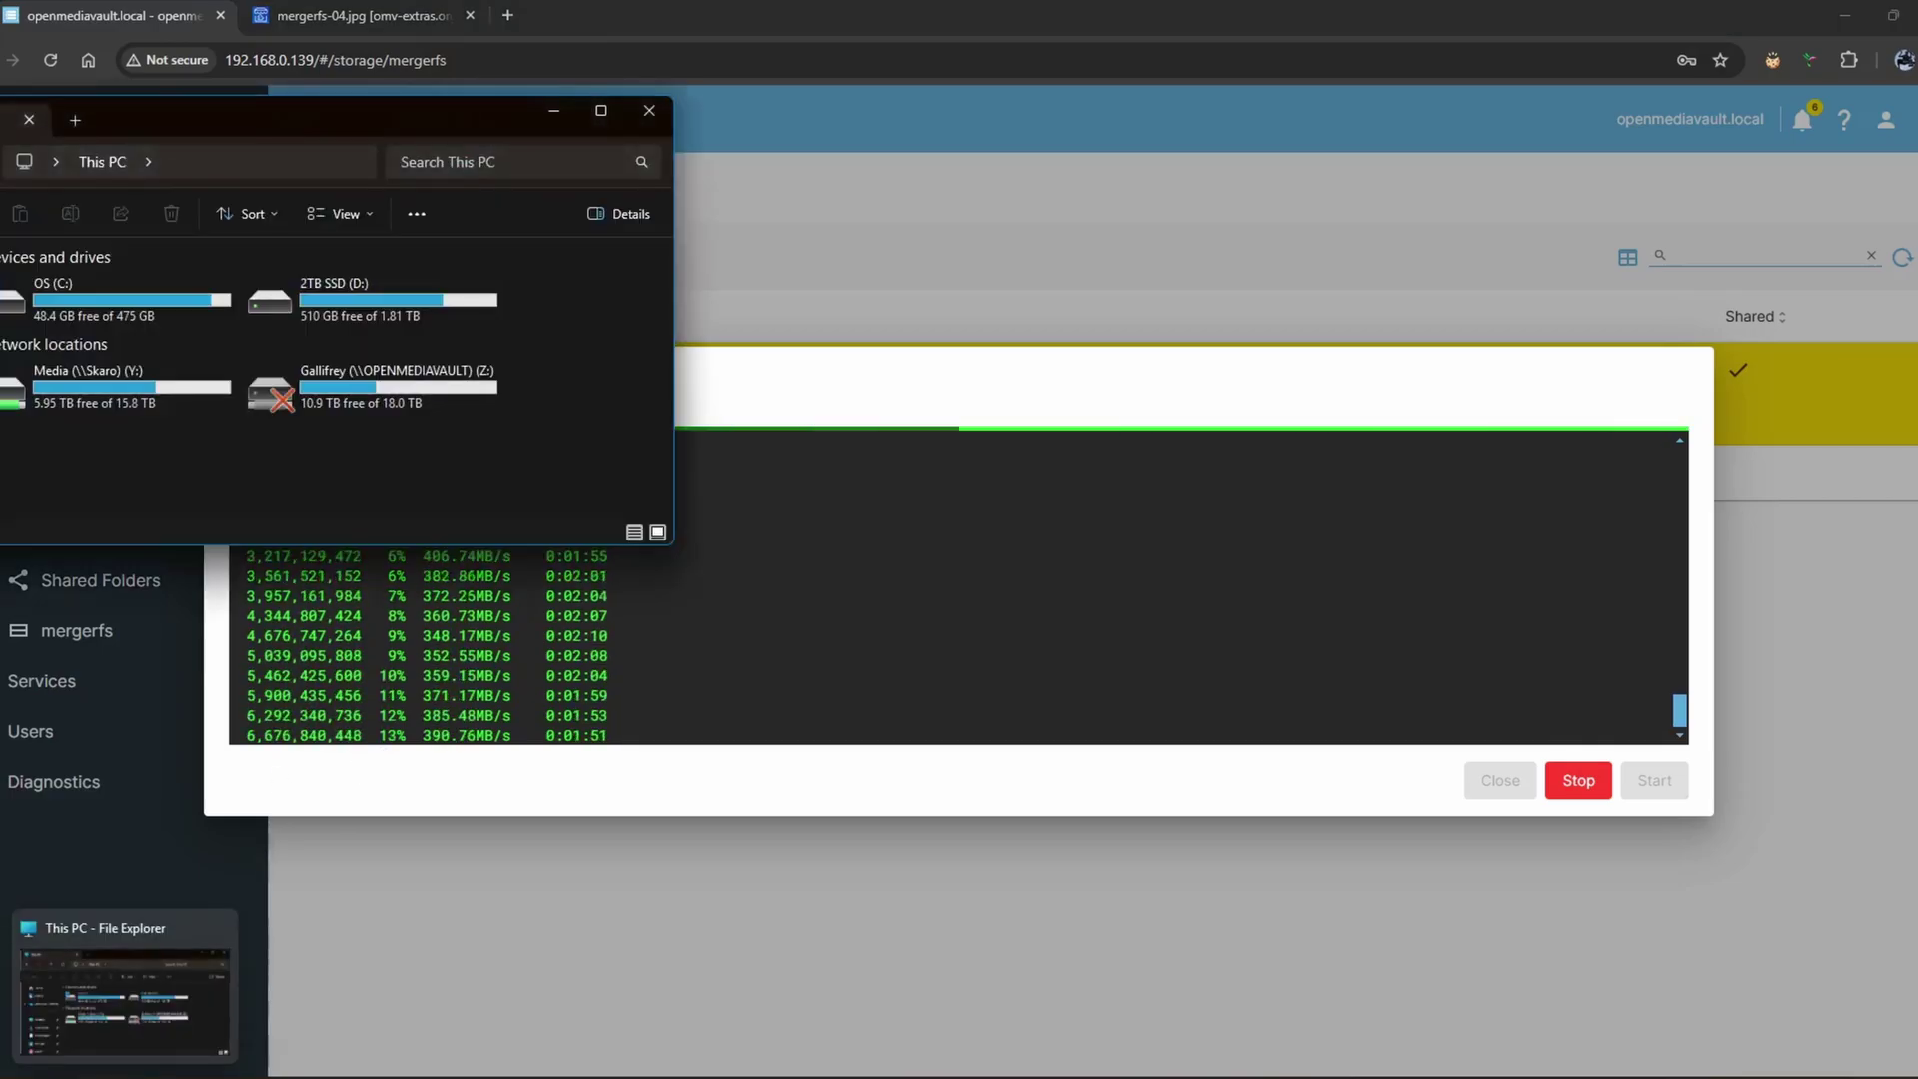